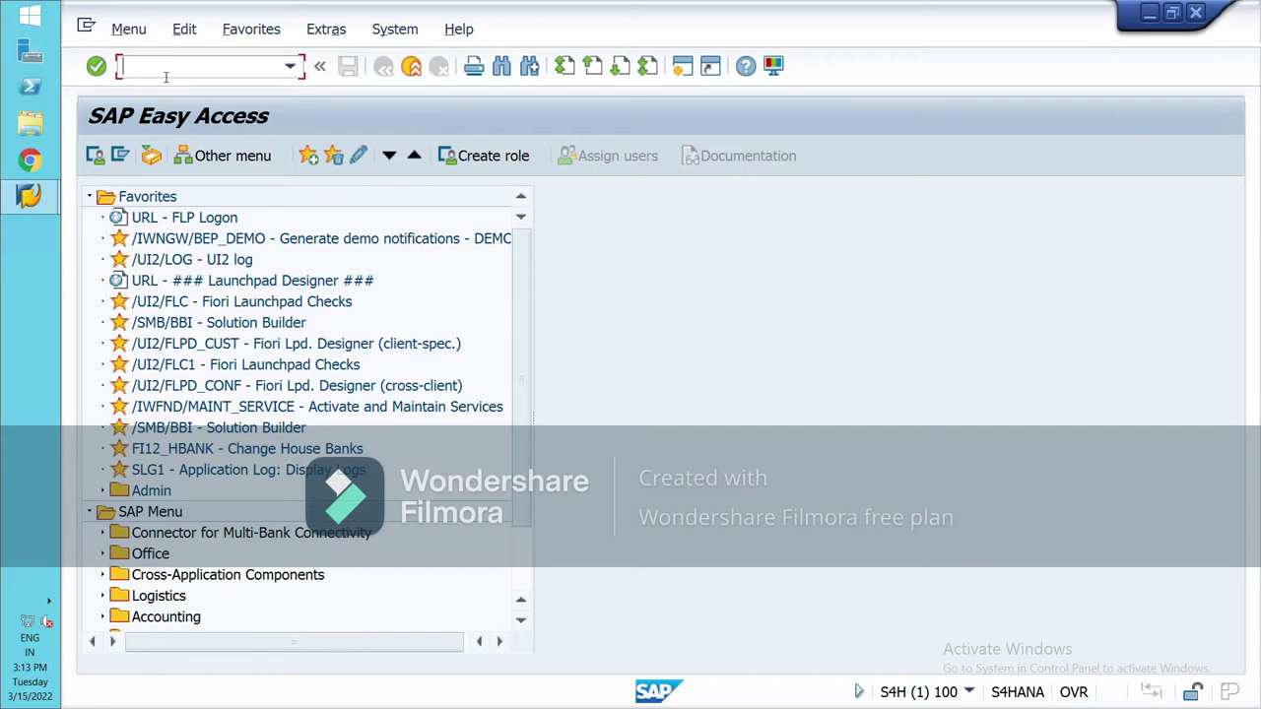
# Run transaction spro and display the SAP Reference IMG
pyautogui.write('spro')
pyautogui.press('Return')
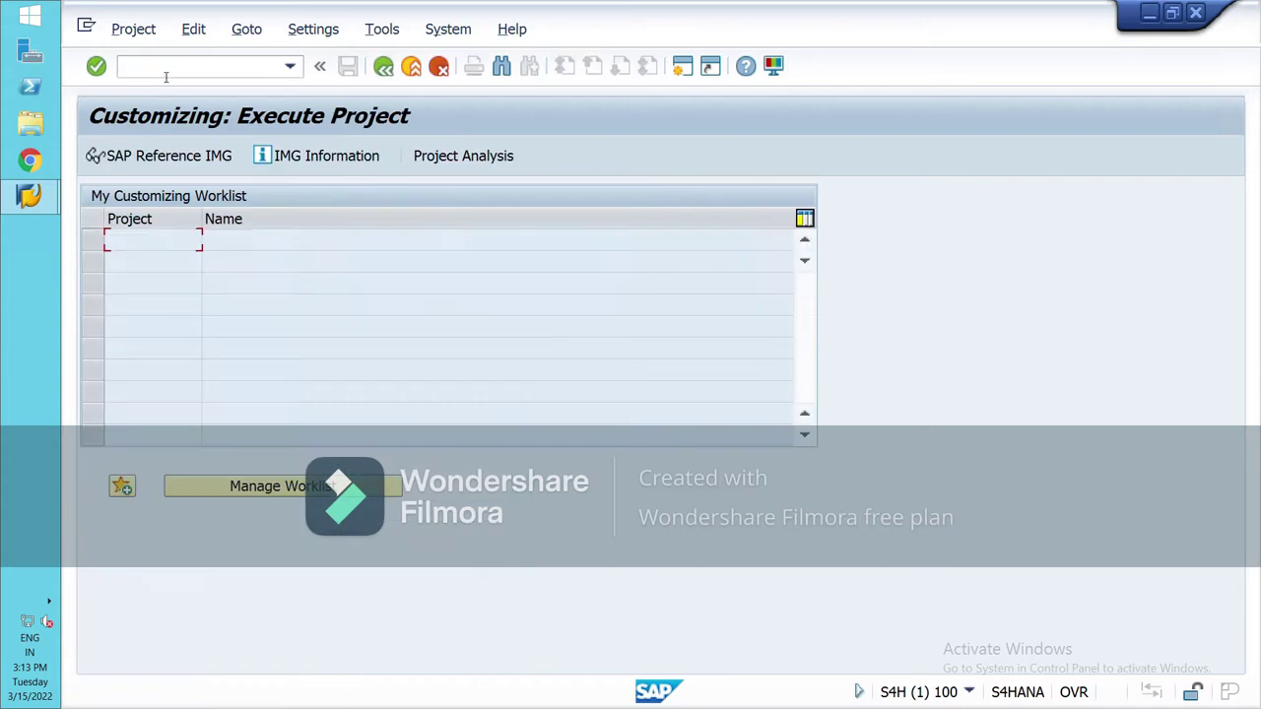
pyautogui.click(183, 165)
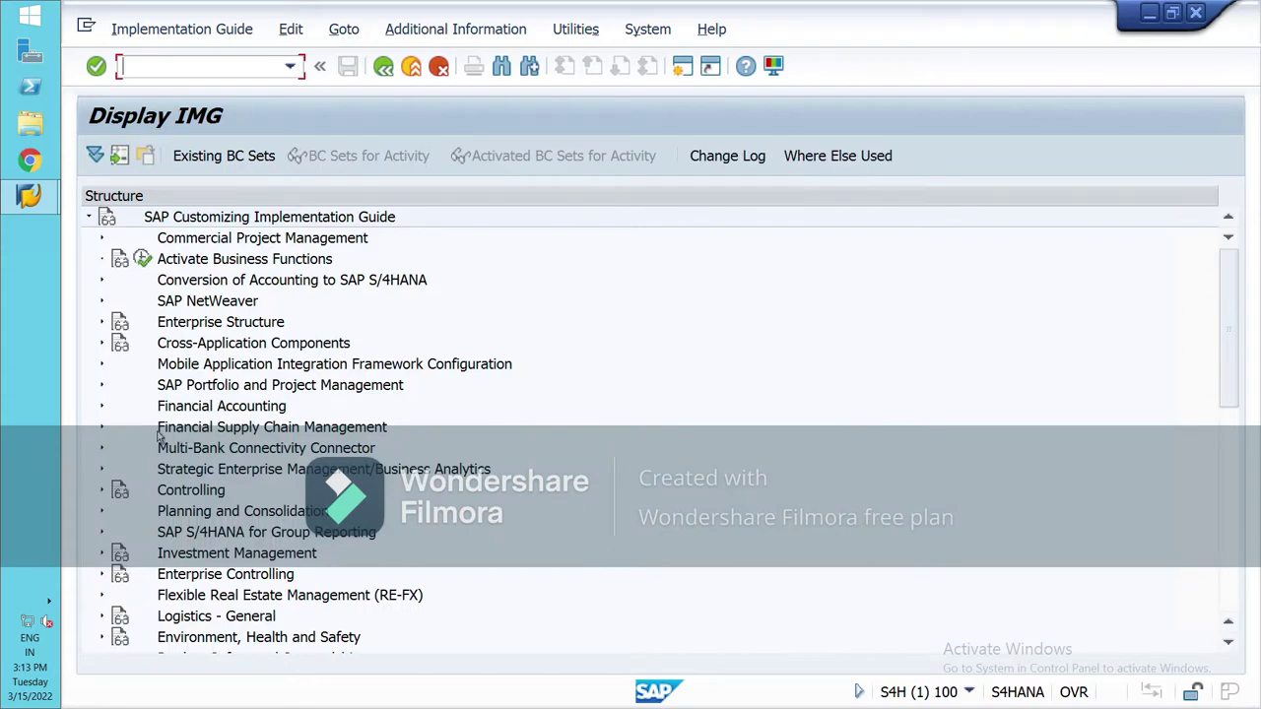
# Execute the Define House Banks activity under Financial Accounting, Bank Accounting, Bank Accounts
pyautogui.click(107, 409)
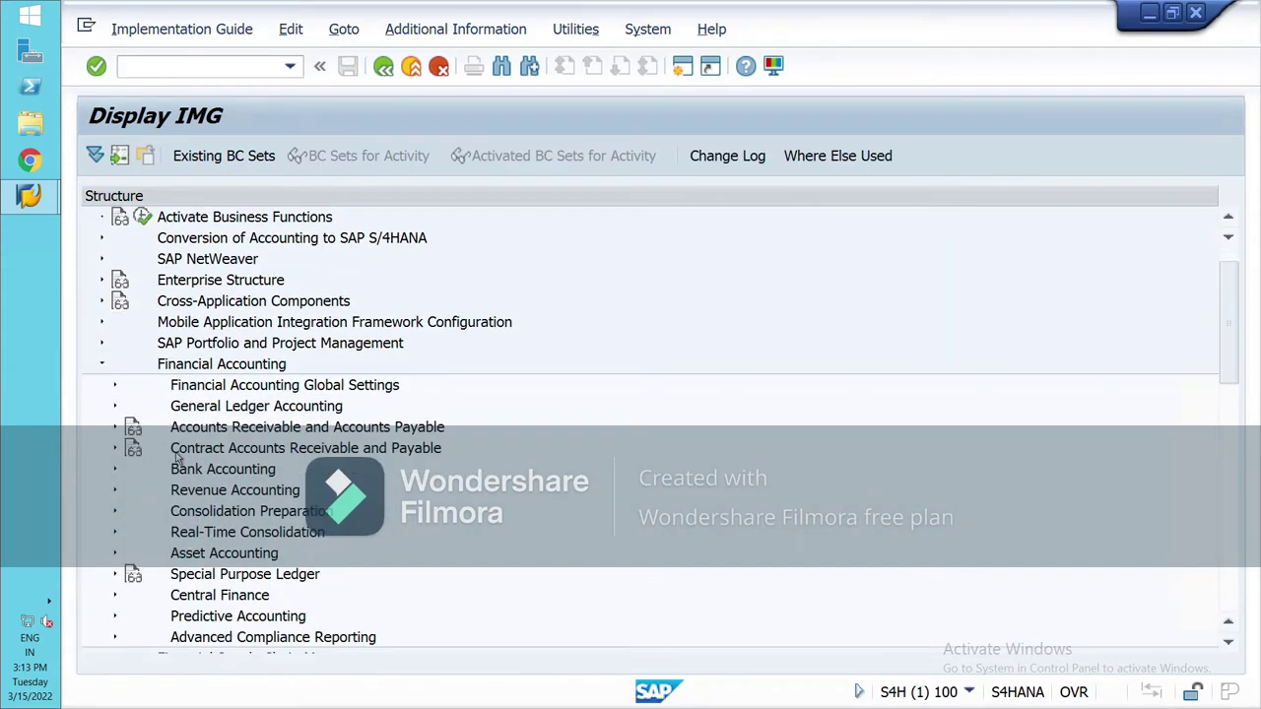
pyautogui.click(115, 449)
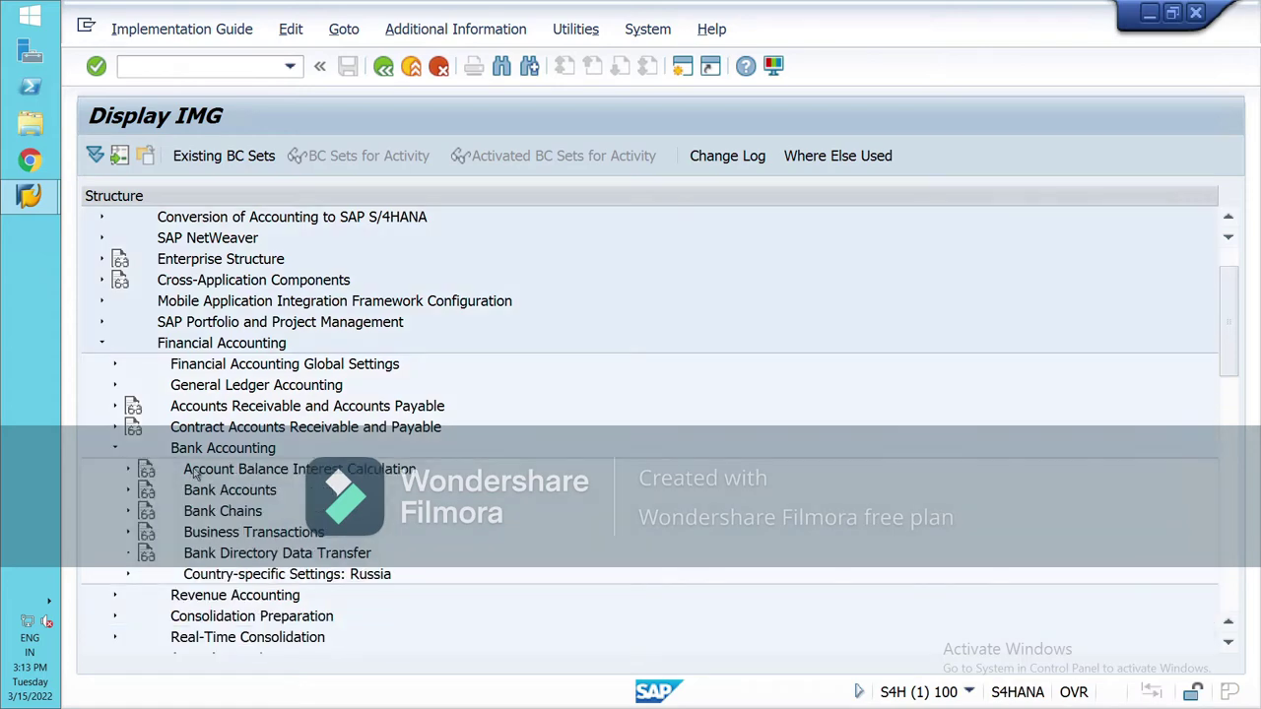
pyautogui.click(136, 474)
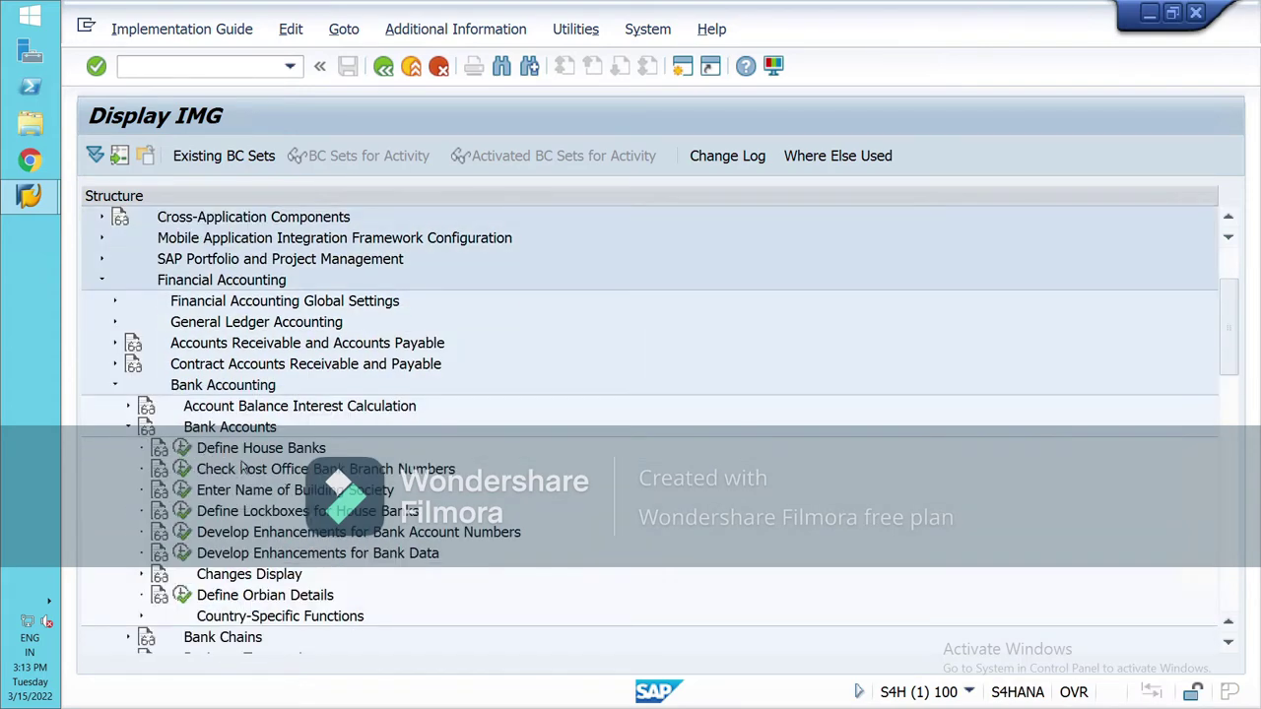
pyautogui.click(181, 448)
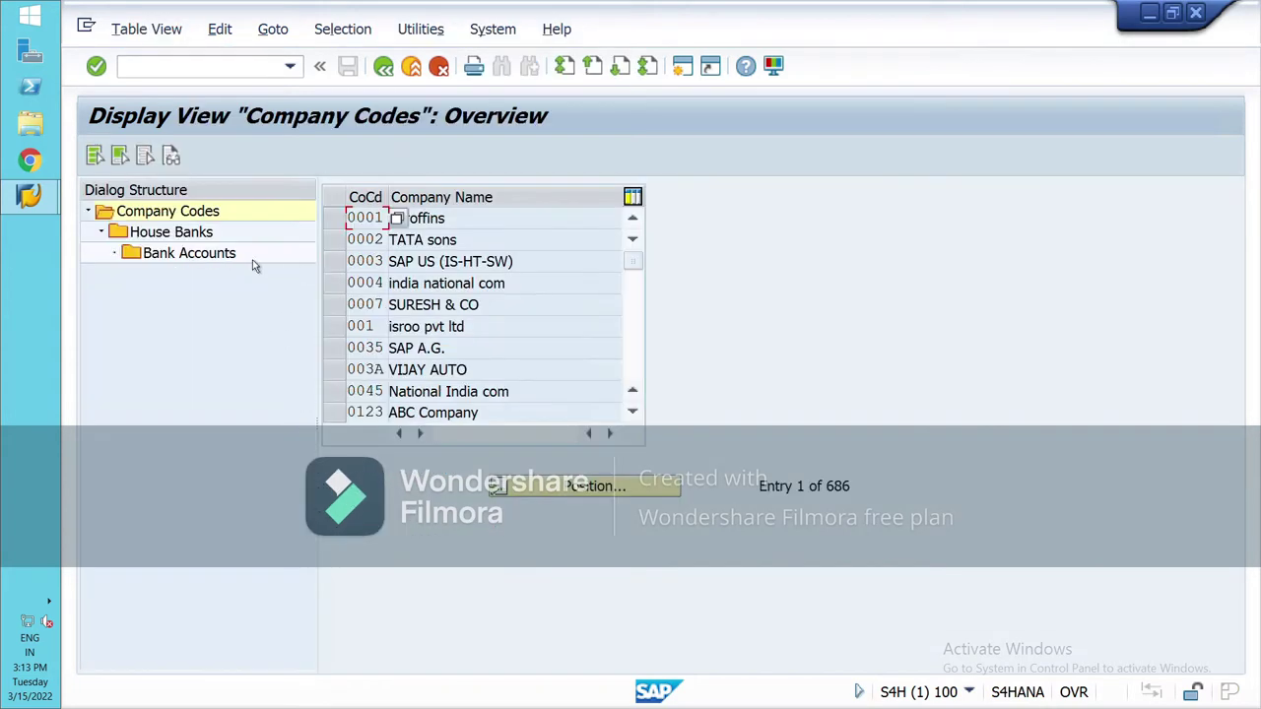
# Locate company code NIL1 in the company codes list and open its house banks overview
pyautogui.click(586, 486)
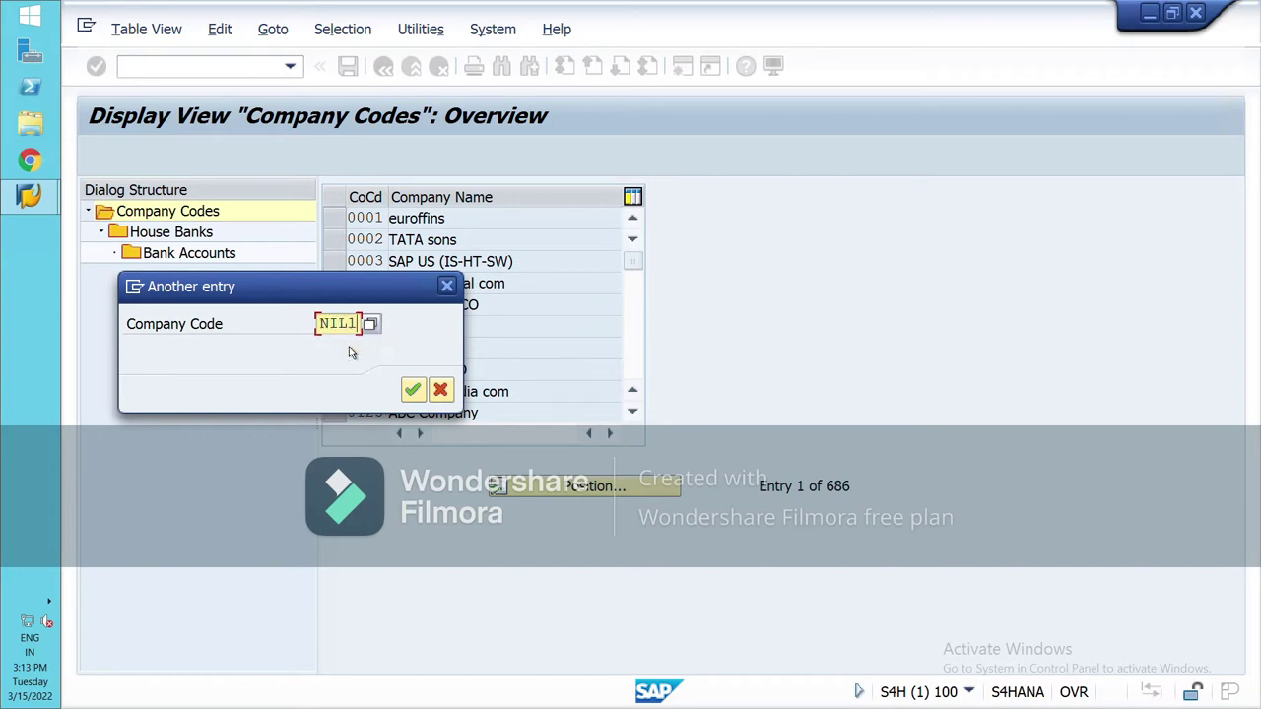
pyautogui.write('NIL1')
pyautogui.click(412, 389)
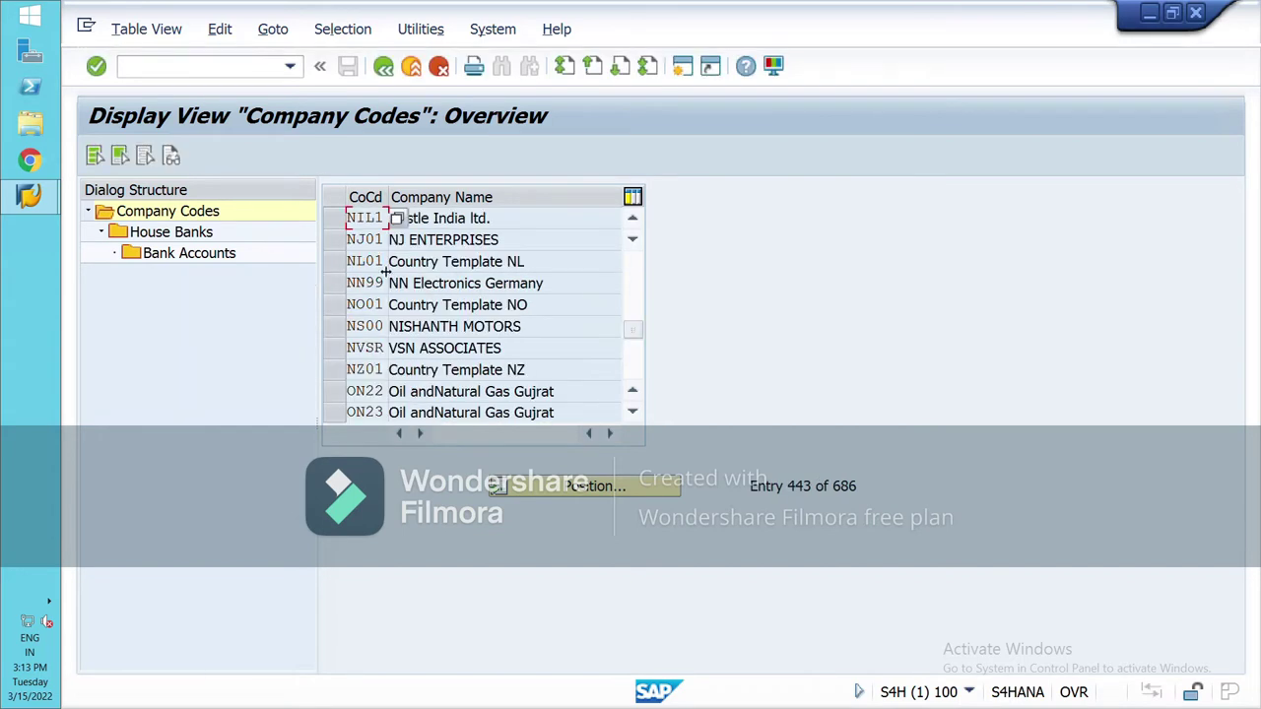
pyautogui.click(353, 218)
pyautogui.doubleClick(189, 235)
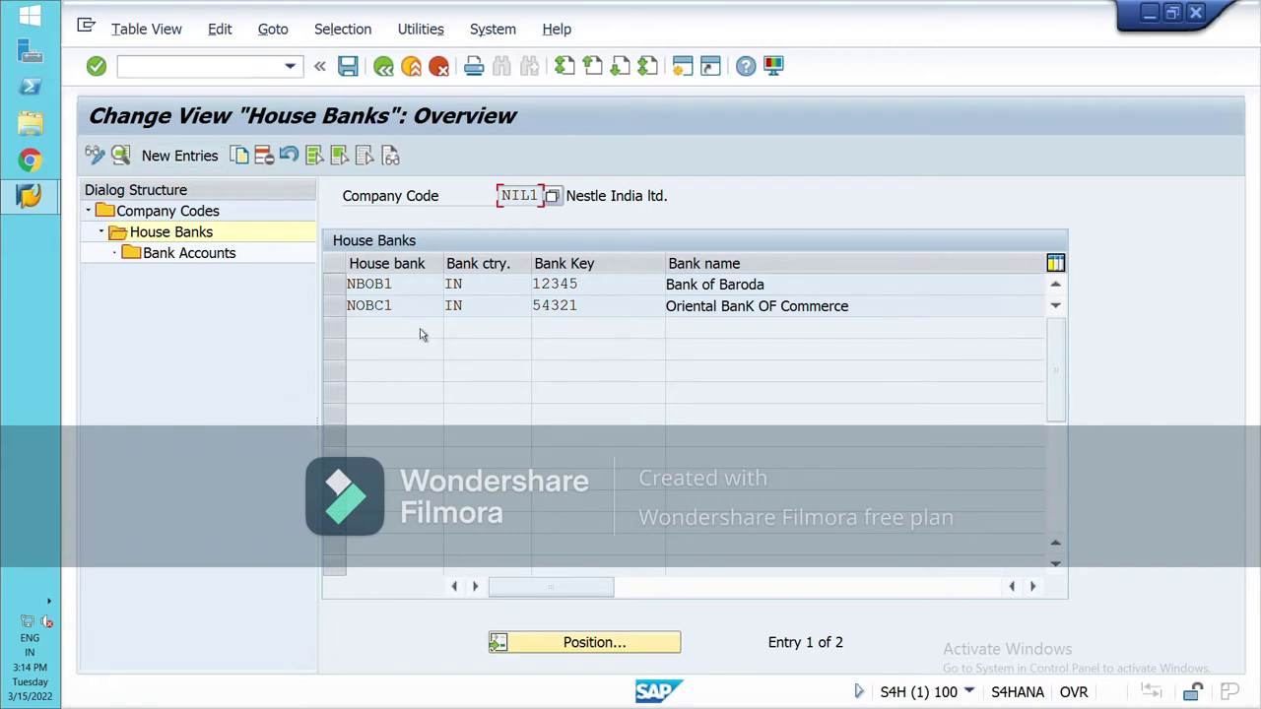
pyautogui.click(177, 159)
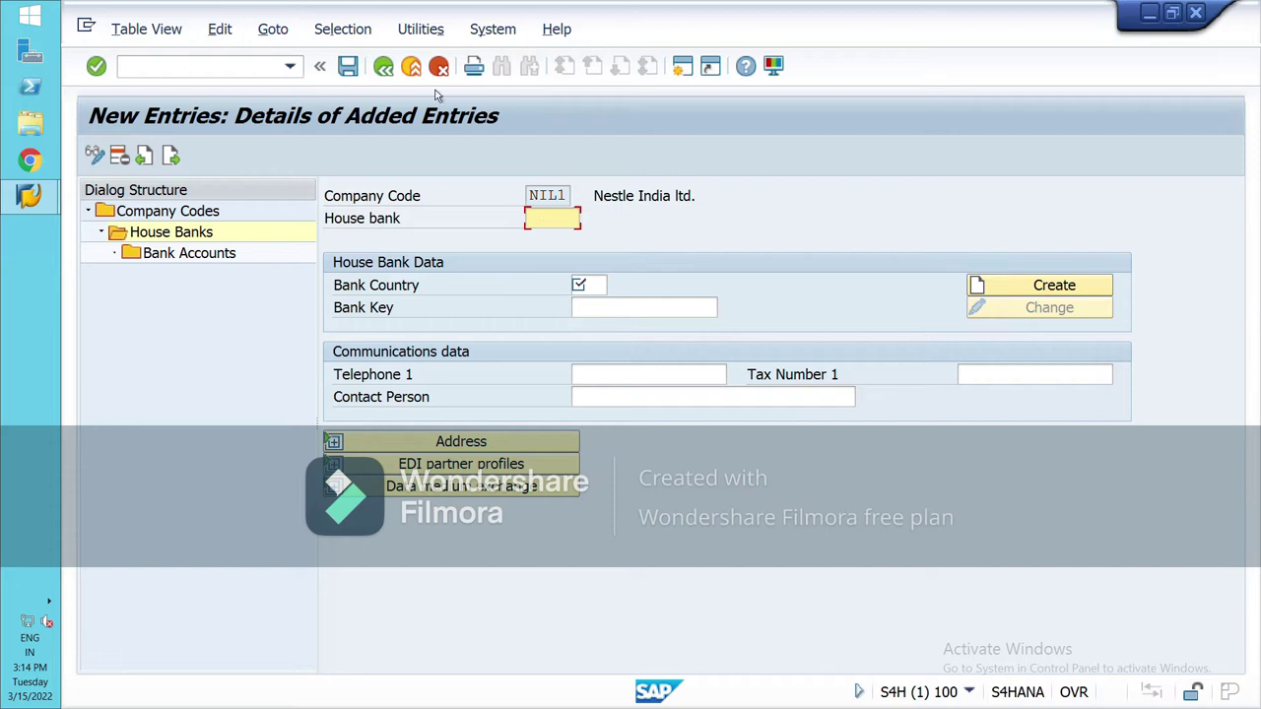
pyautogui.click(400, 74)
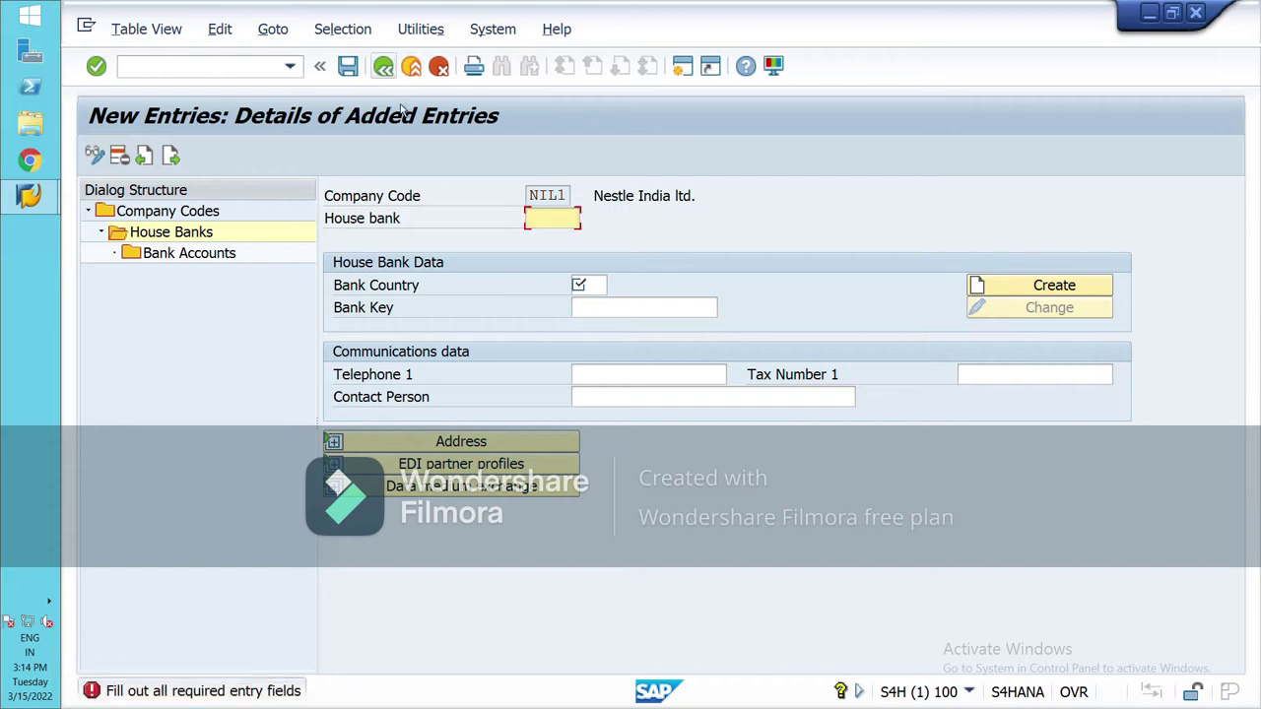
pyautogui.click(440, 66)
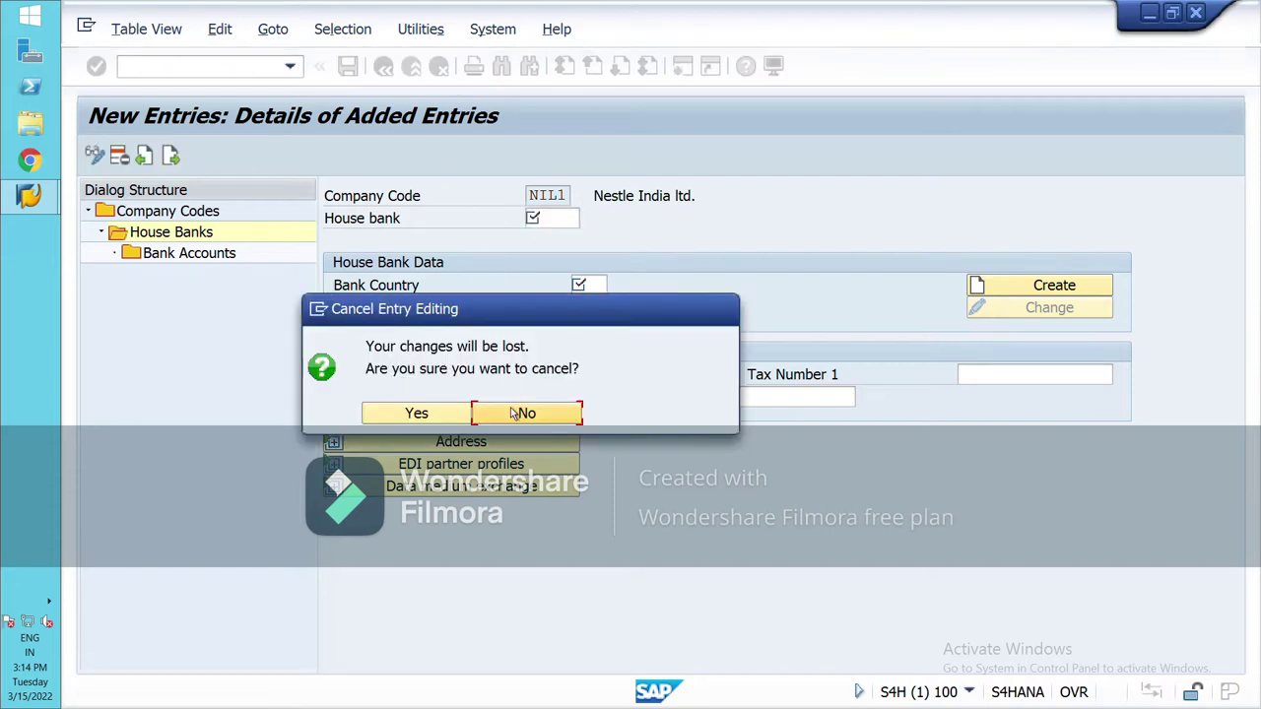
pyautogui.click(416, 412)
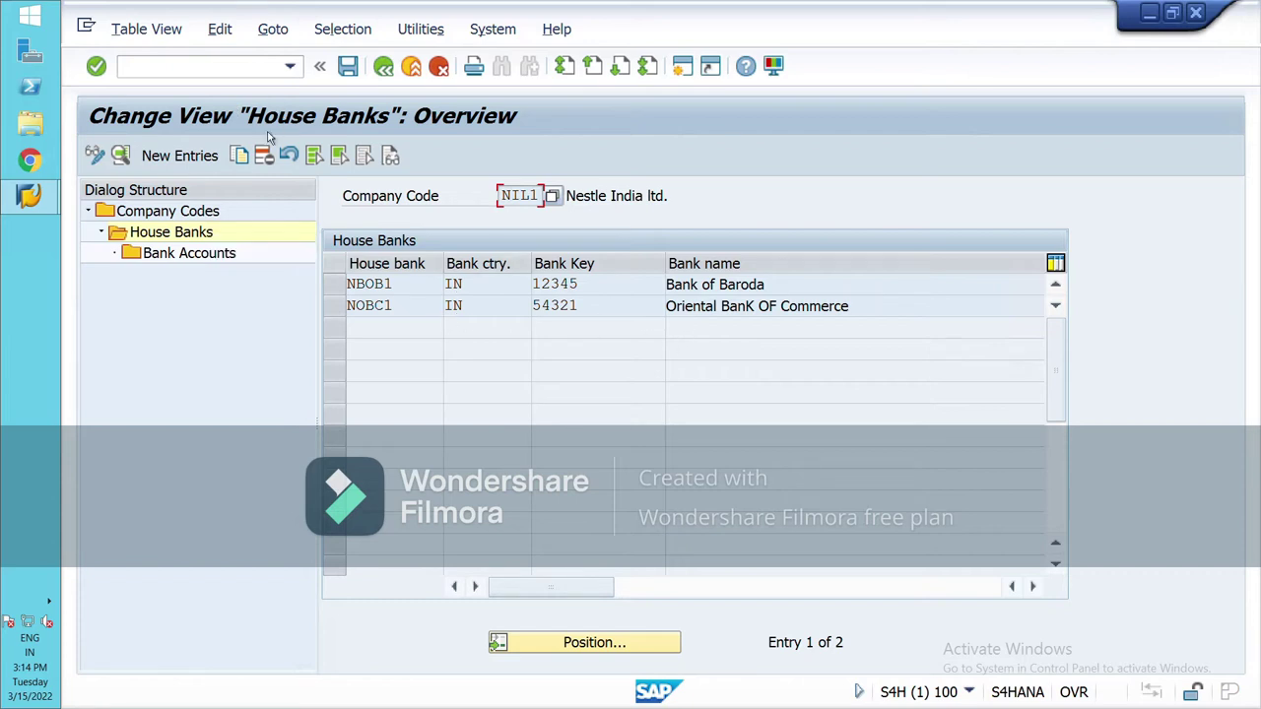
# Start a new house bank entry NSBI1 for company code NIL1 with bank country IN and bank key NSBI12345
pyautogui.click(207, 159)
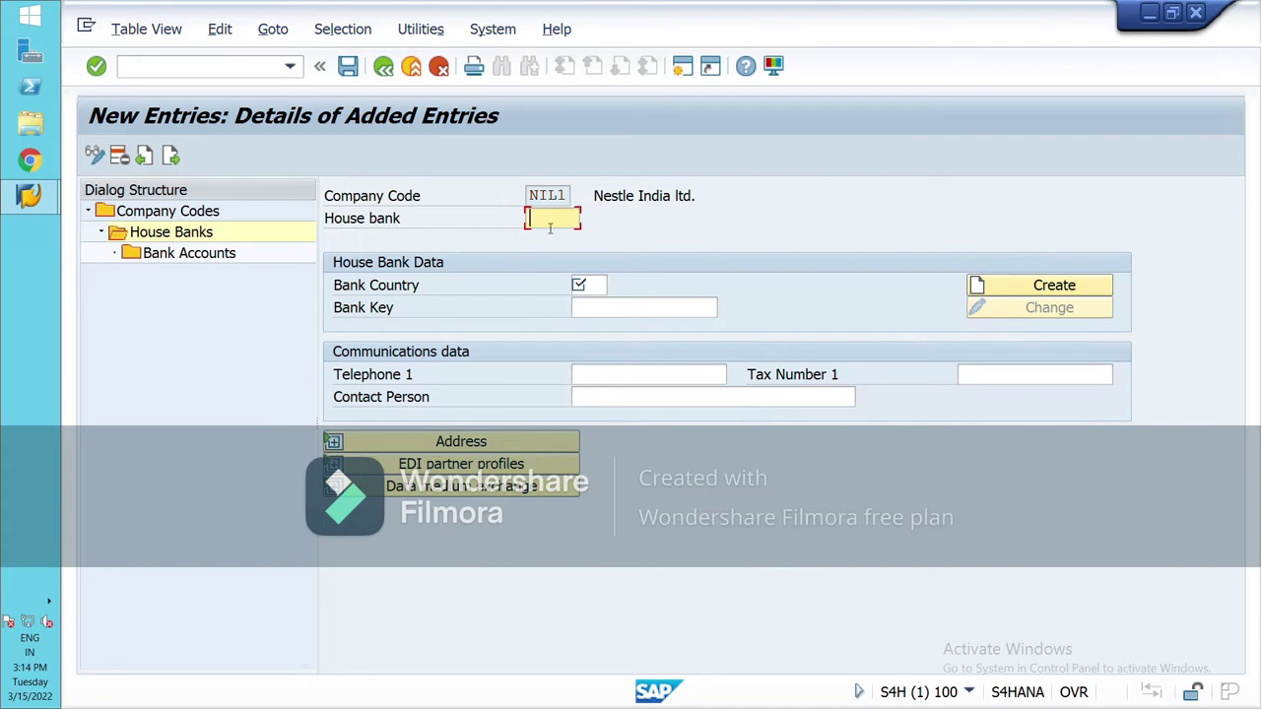
pyautogui.write('n')
pyautogui.press('BackSpace')
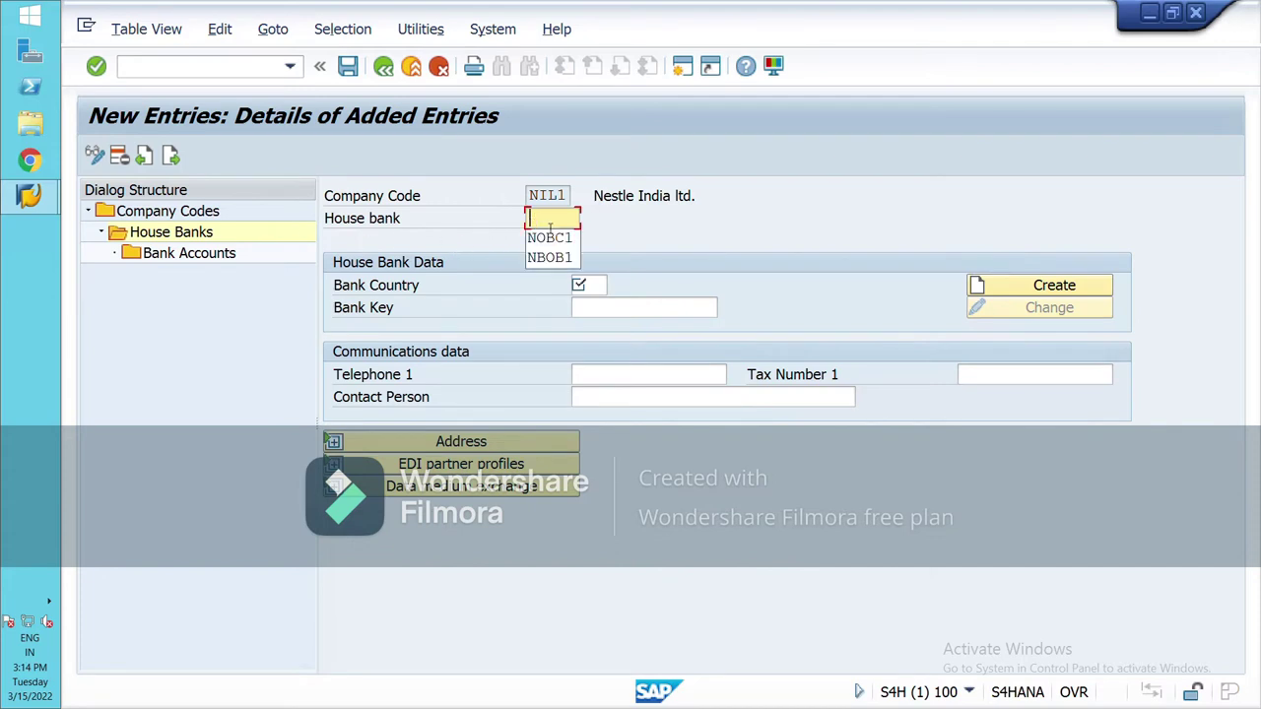
pyautogui.write('NSBI1')
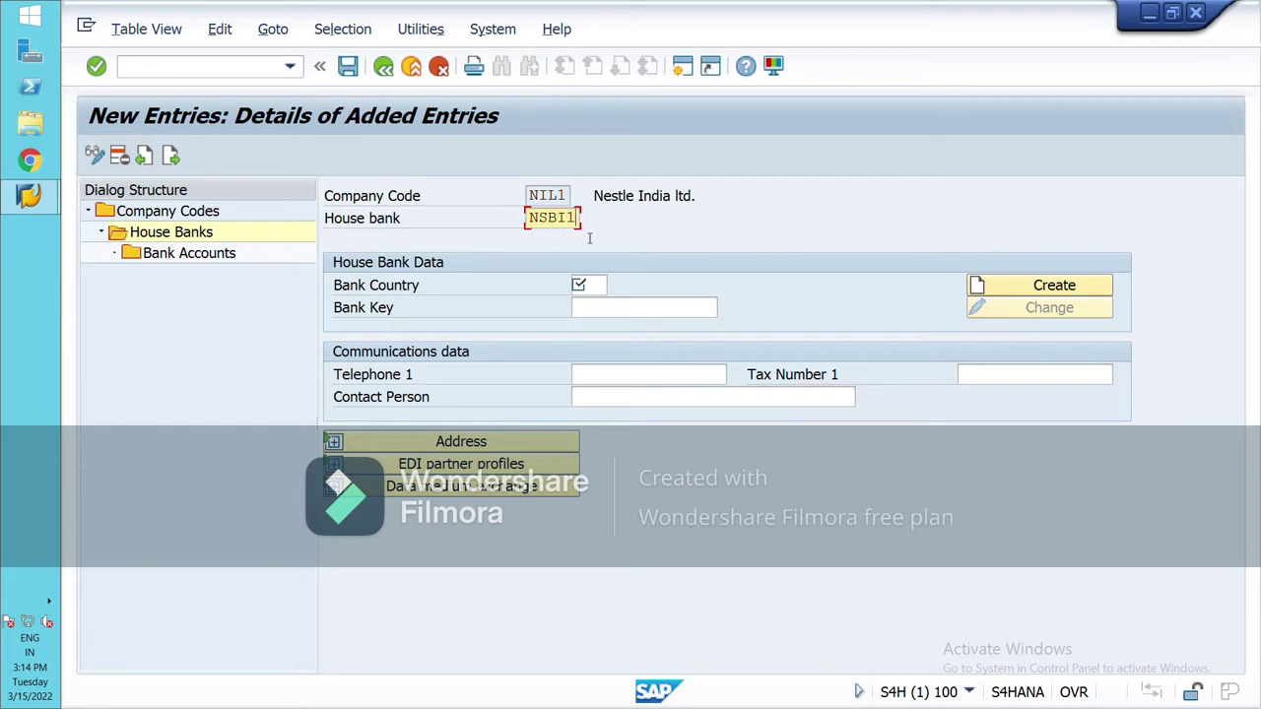
pyautogui.click(602, 288)
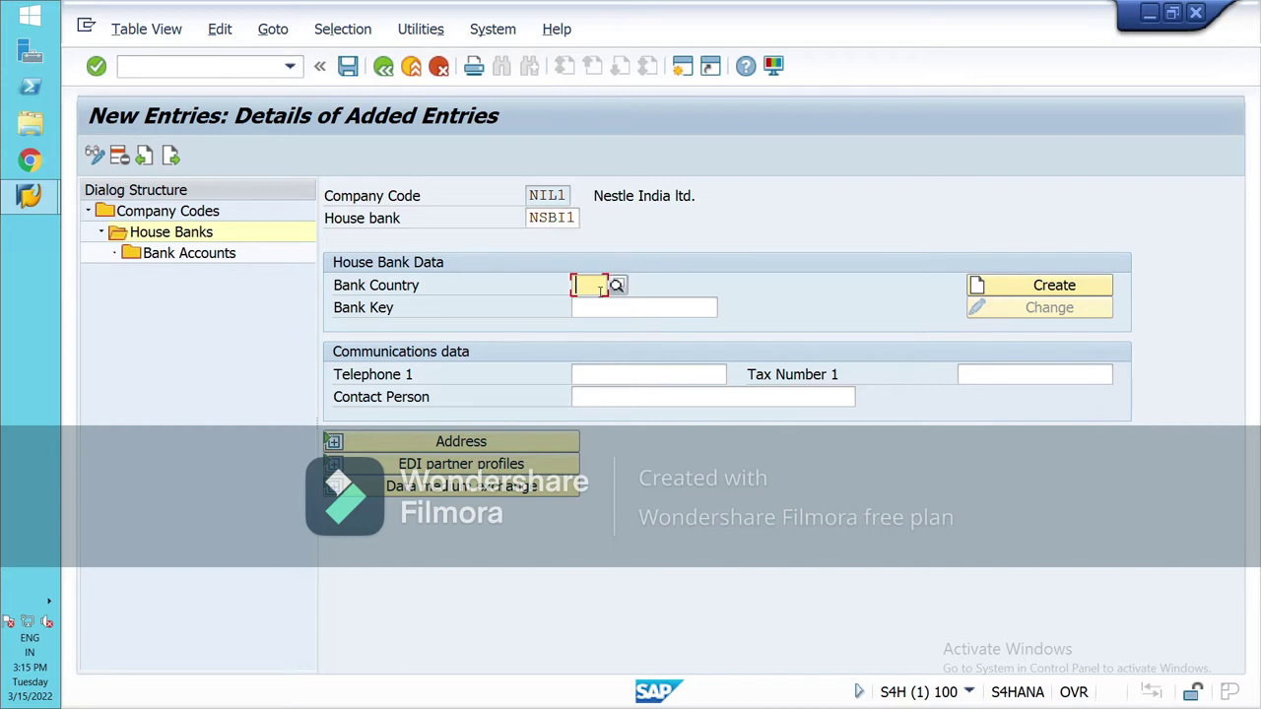
pyautogui.write('IN')
pyautogui.click(594, 315)
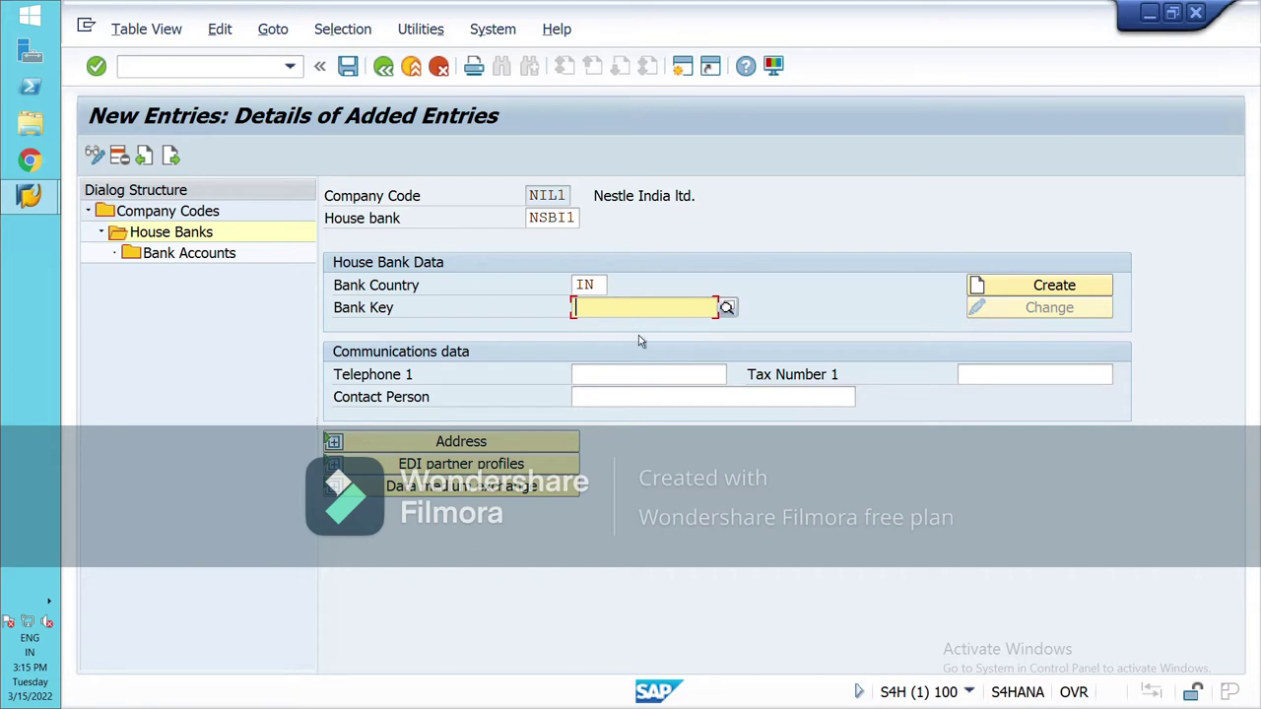
pyautogui.write('12')
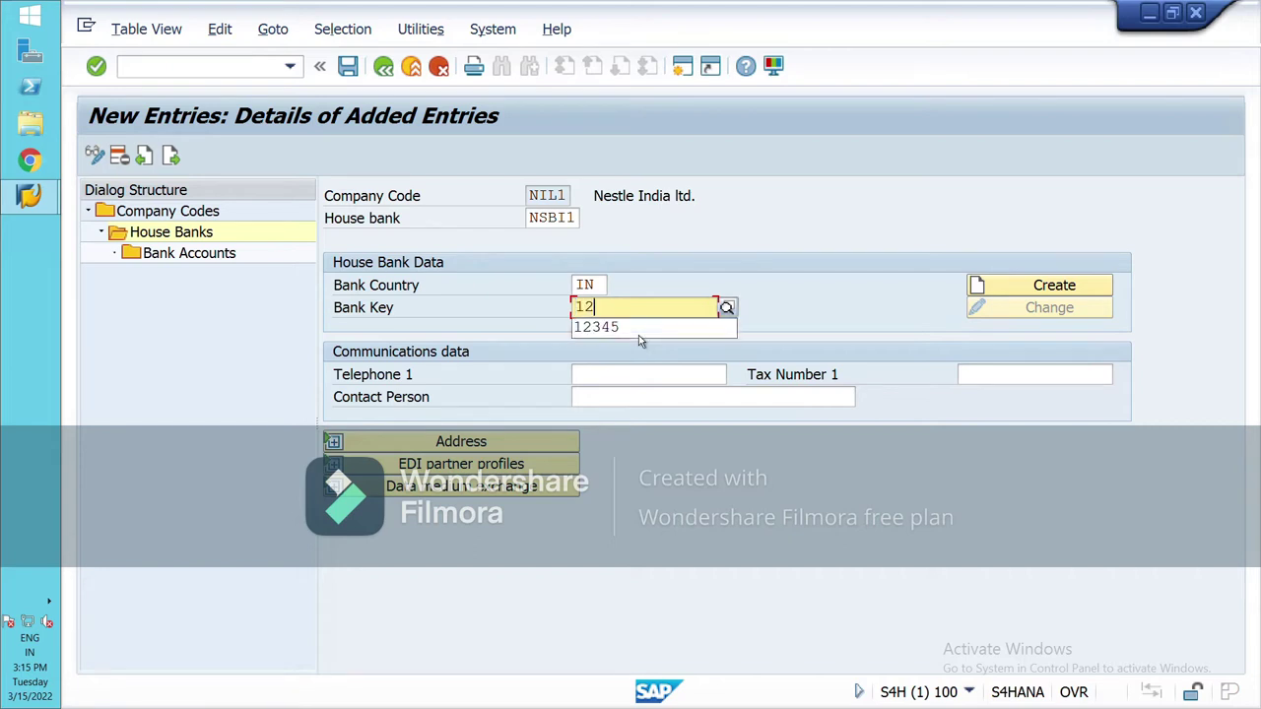
pyautogui.press('BackSpace')
pyautogui.press('BackSpace')
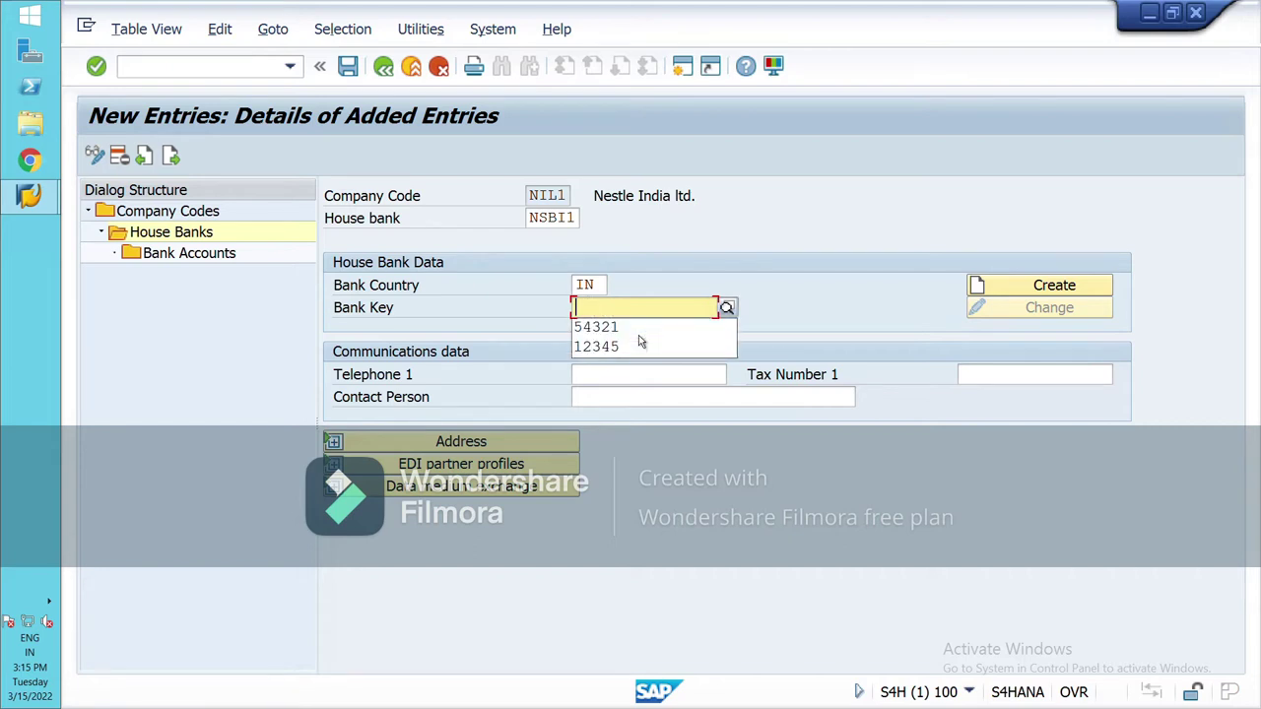
pyautogui.write('NSBI12345')
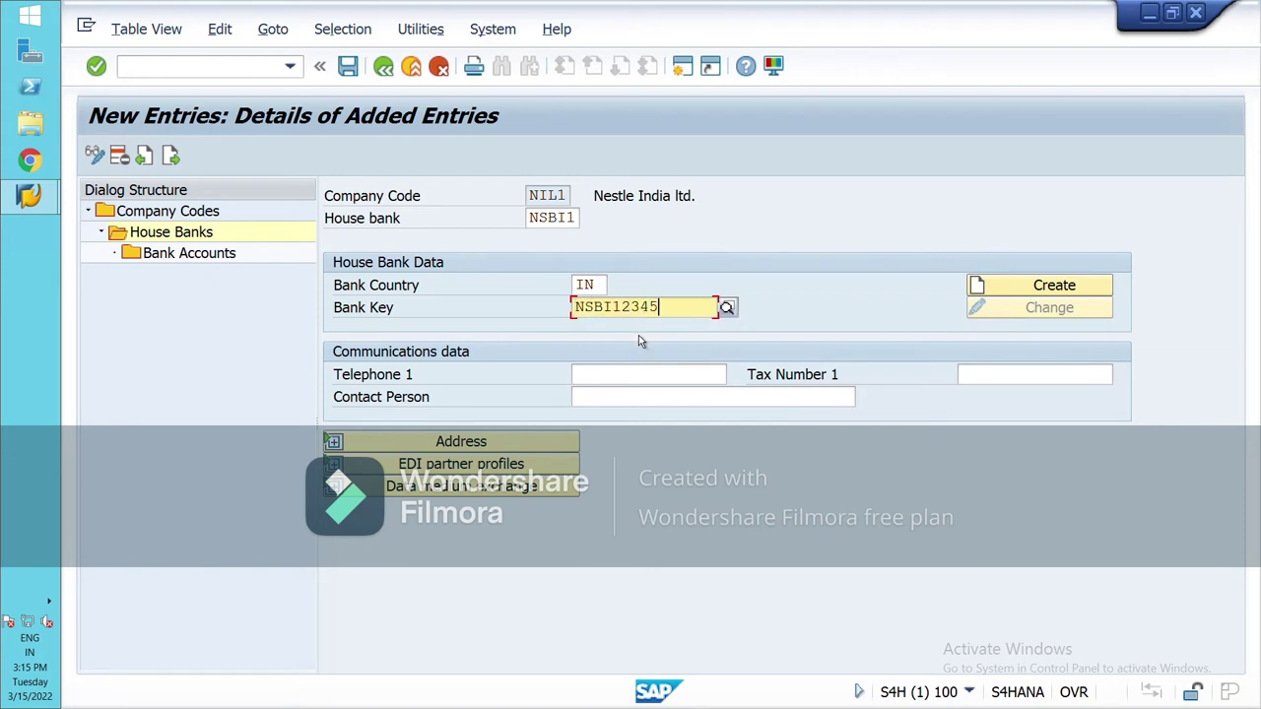
# Create the bank data for the new bank key with bank name STATE BANK OF INDIA, region 24 and city ghaziabad
pyautogui.click(1045, 296)
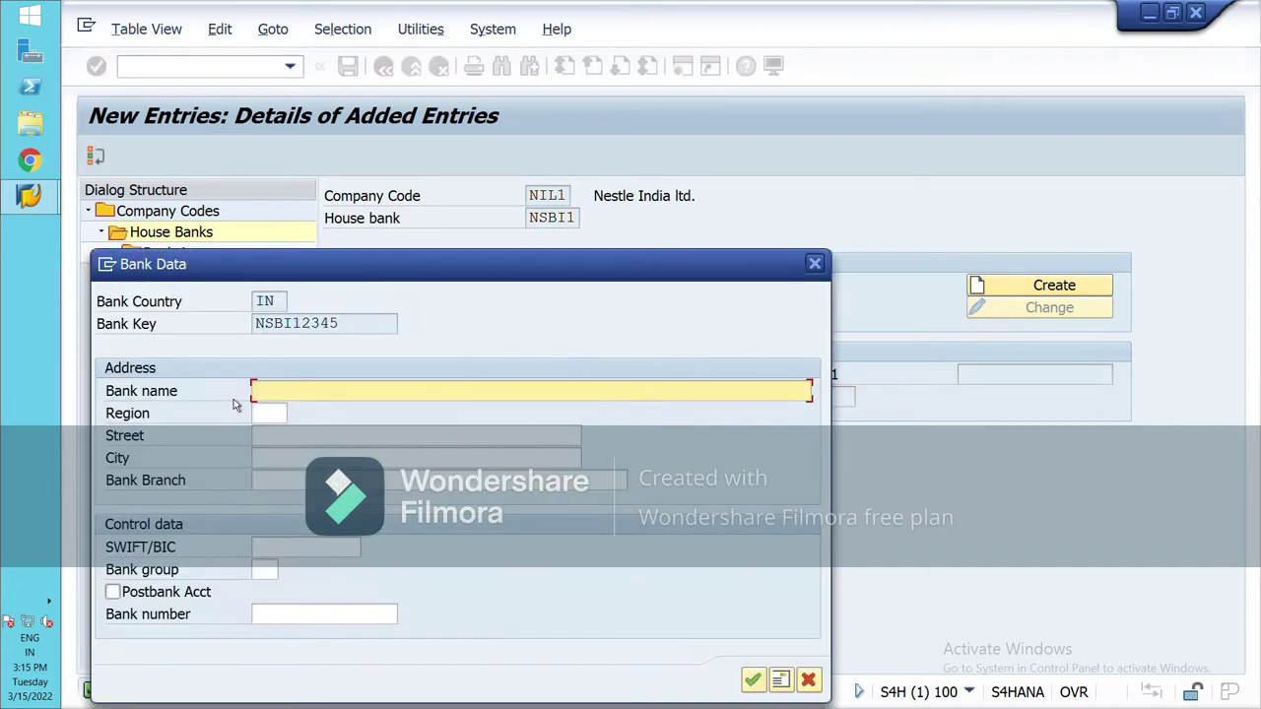
pyautogui.write('STATE BANK OF INDIA')
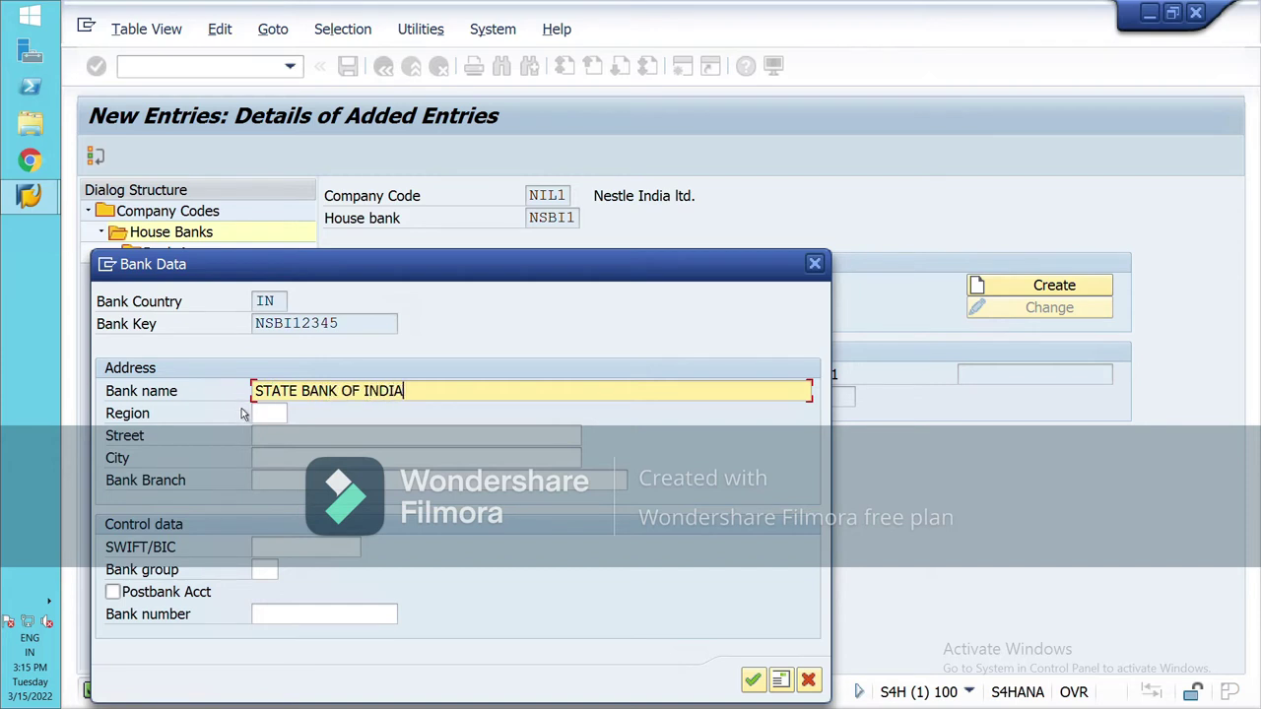
pyautogui.click(275, 415)
pyautogui.write('25')
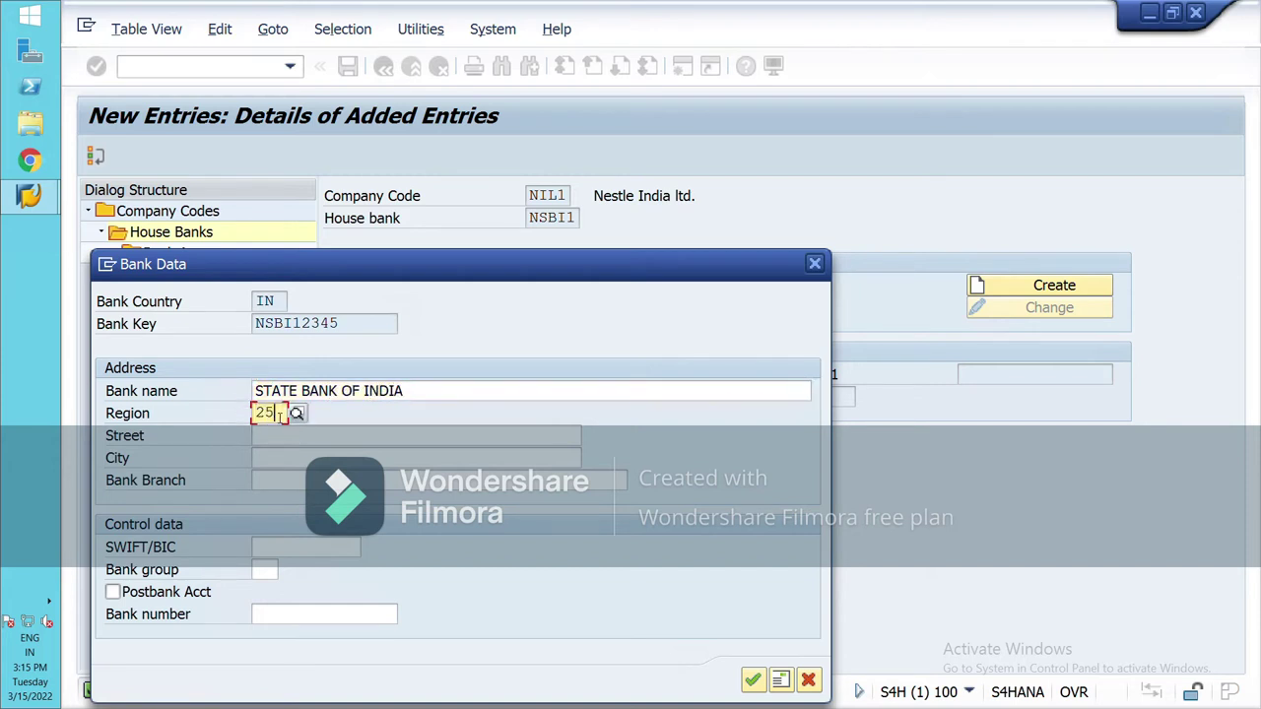
pyautogui.press('BackSpace')
pyautogui.write('4')
pyautogui.click(284, 469)
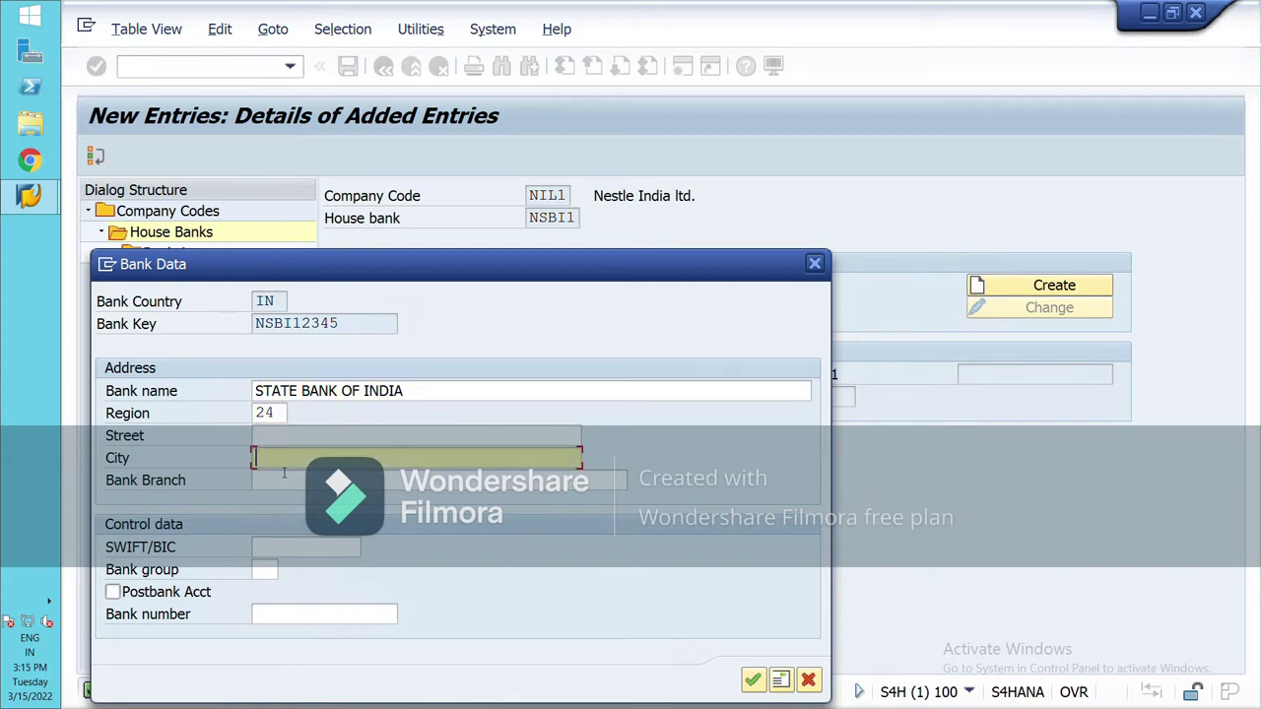
pyautogui.write('ghaziabad')
pyautogui.click(753, 681)
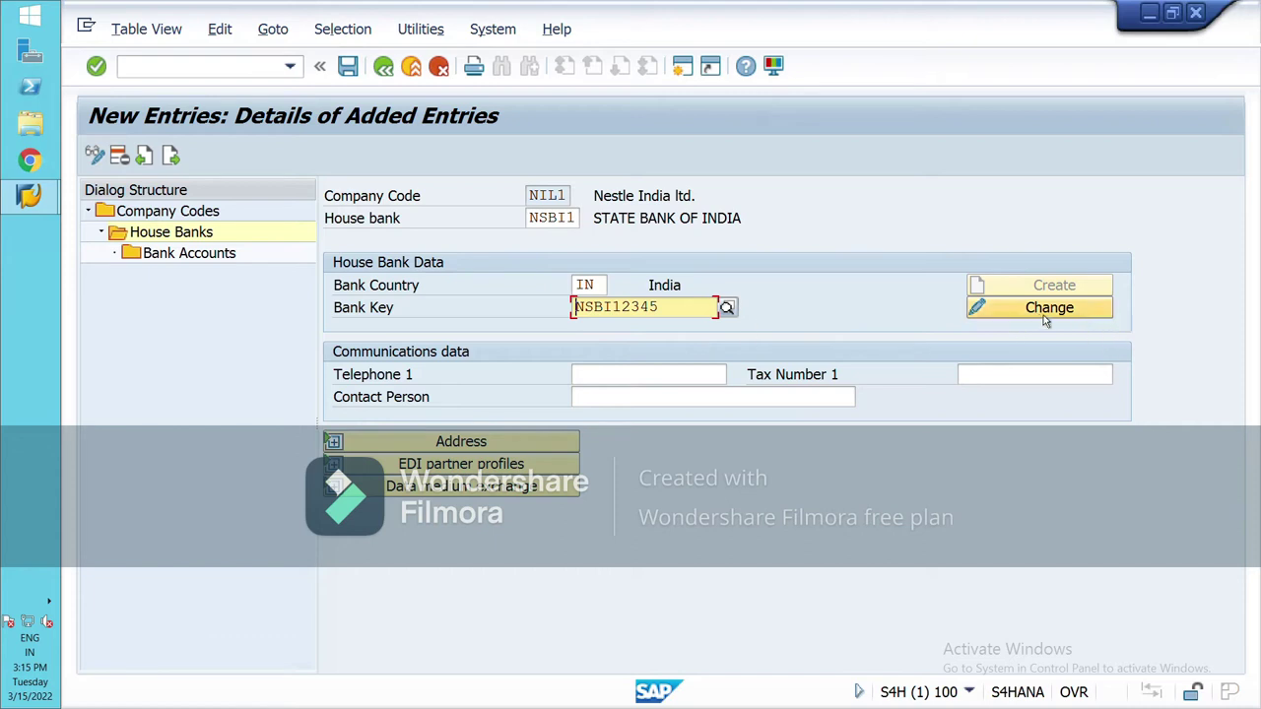
# Check the new house bank's address details, save the entry under customizing request S4HK905272, and return to the house banks overview
pyautogui.click(461, 442)
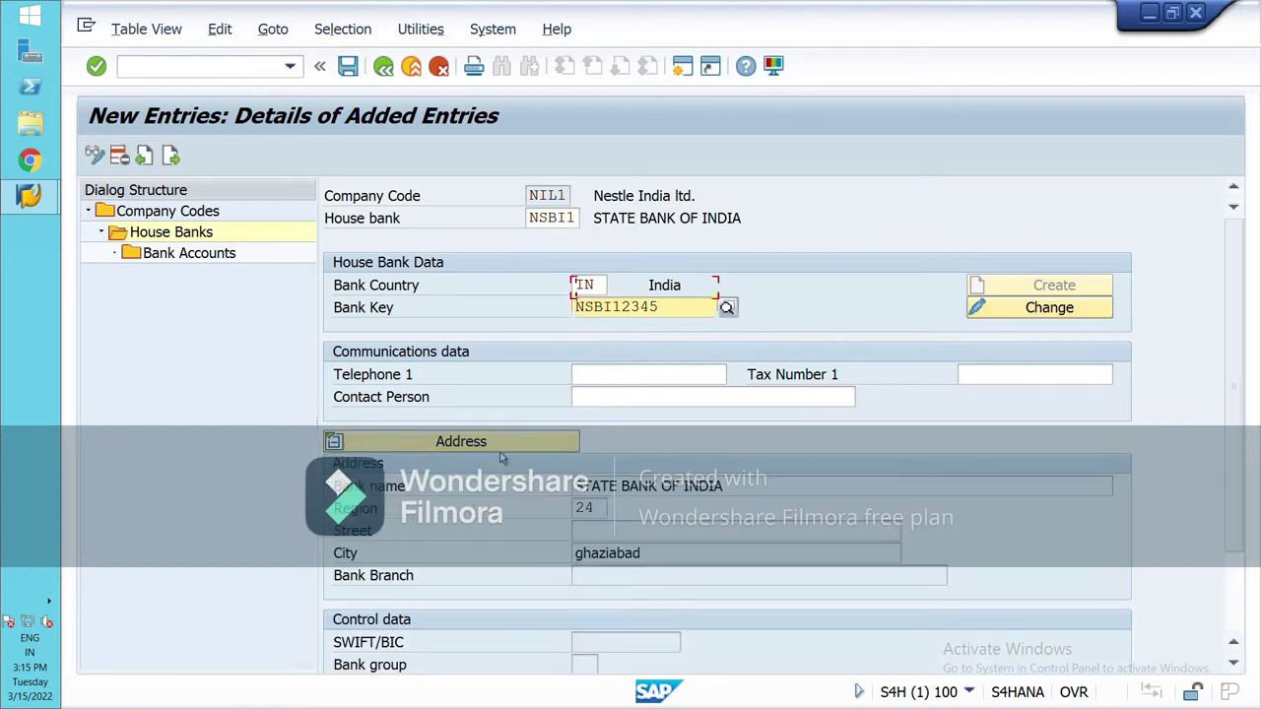
pyautogui.scroll(-1, 541, 586)
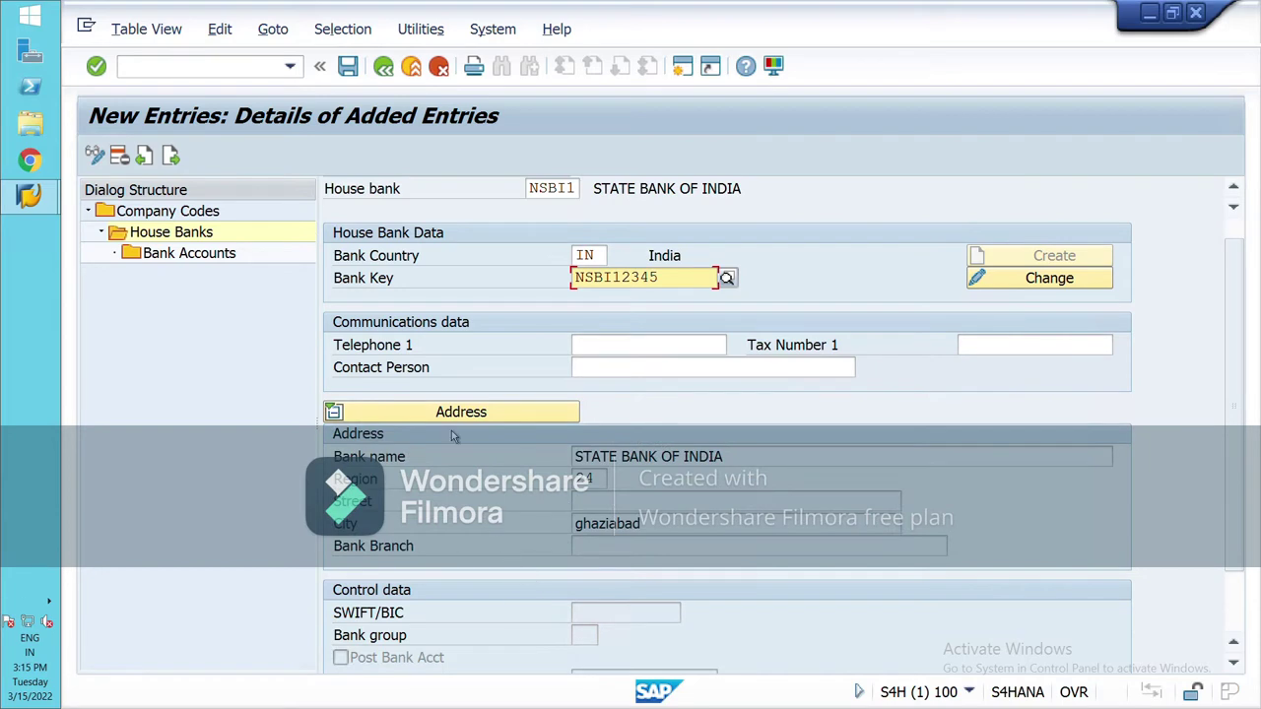
pyautogui.click(364, 74)
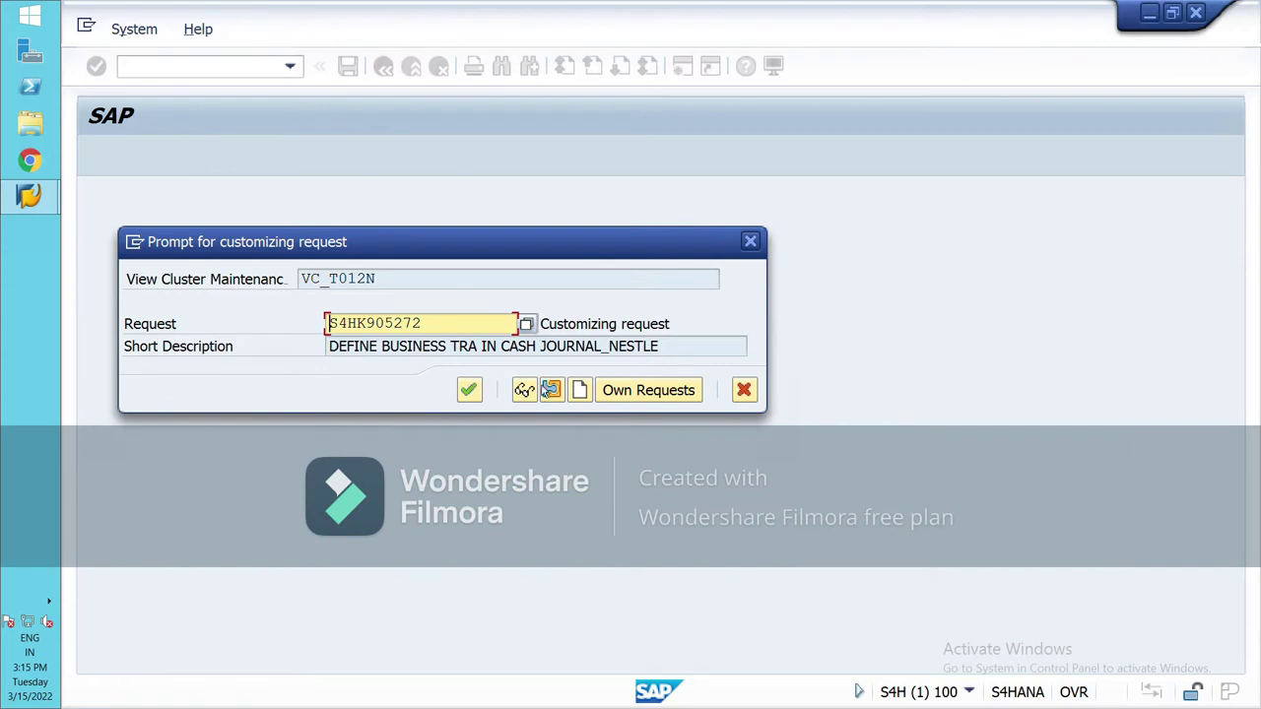
pyautogui.click(468, 390)
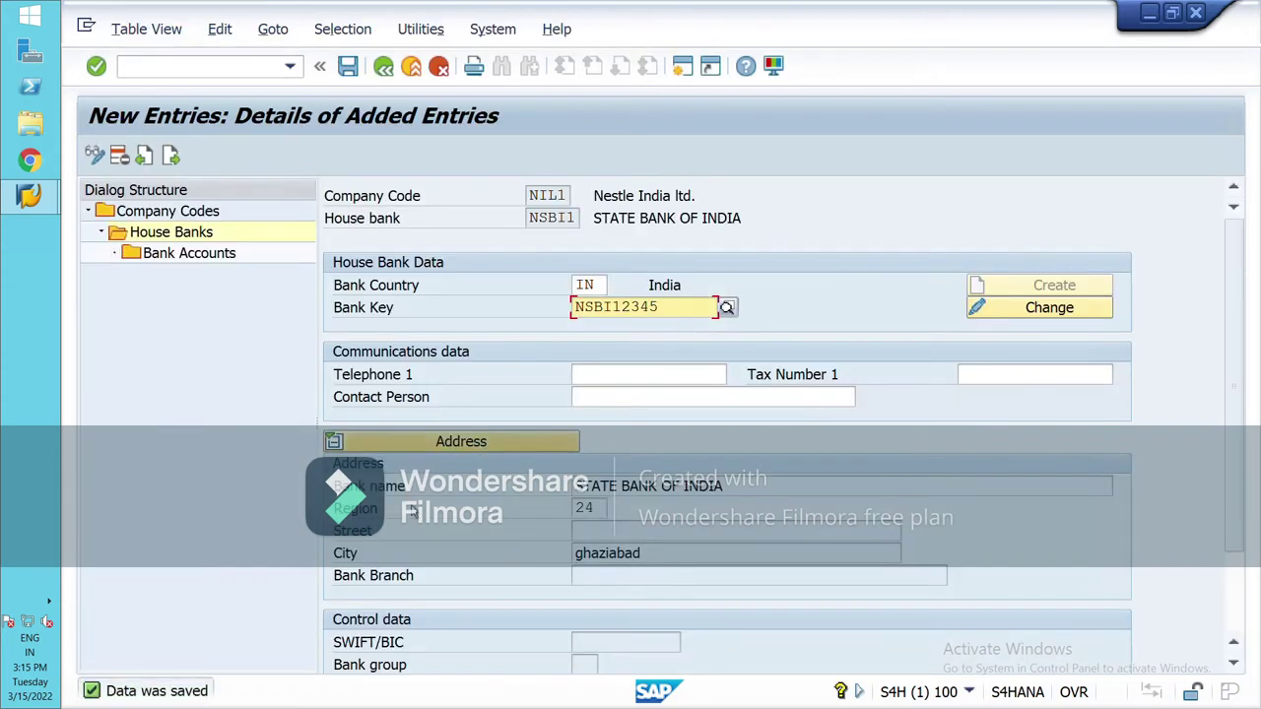
pyautogui.click(384, 69)
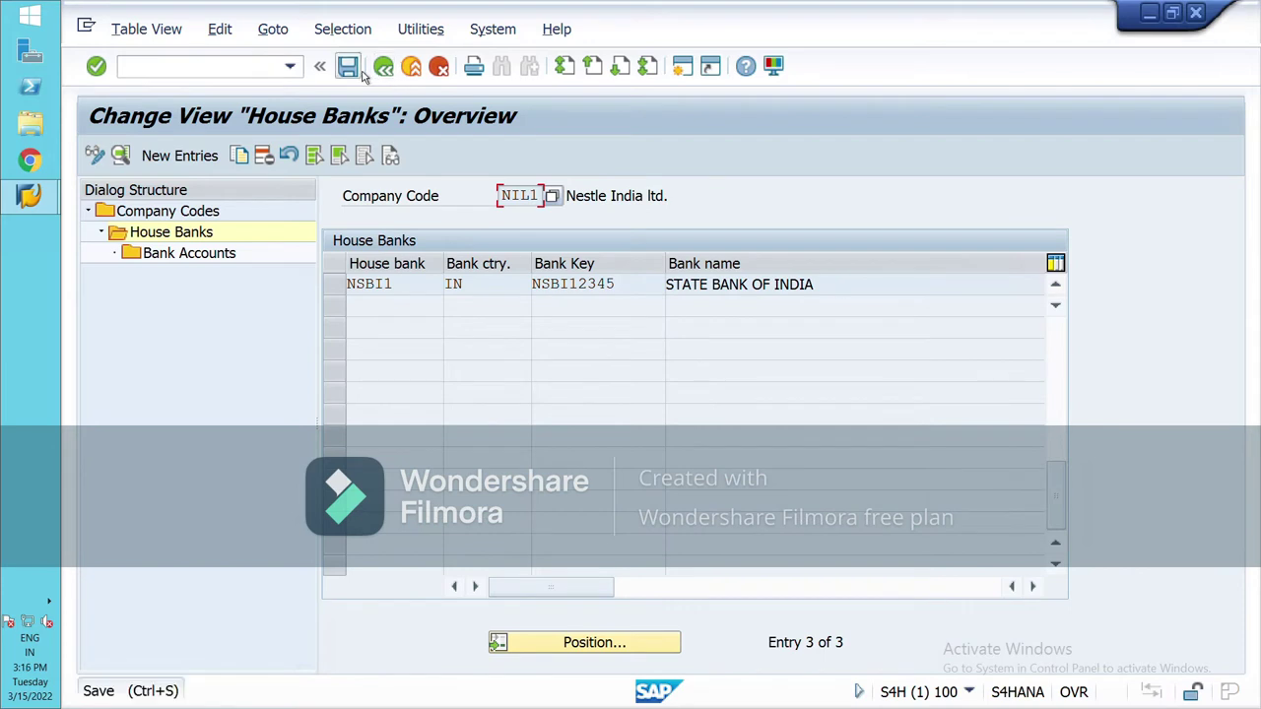
pyautogui.click(348, 66)
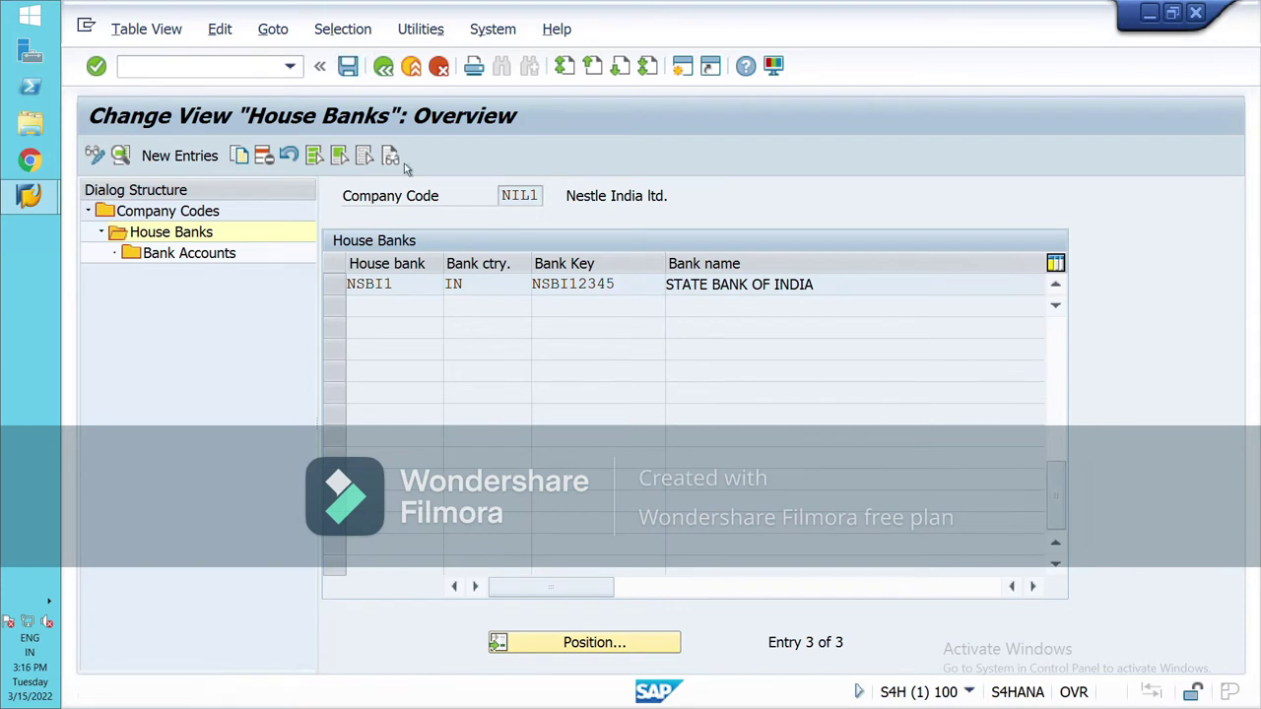
# Return to the company codes overview, select company code NIL1 and reopen its house banks
pyautogui.click(384, 67)
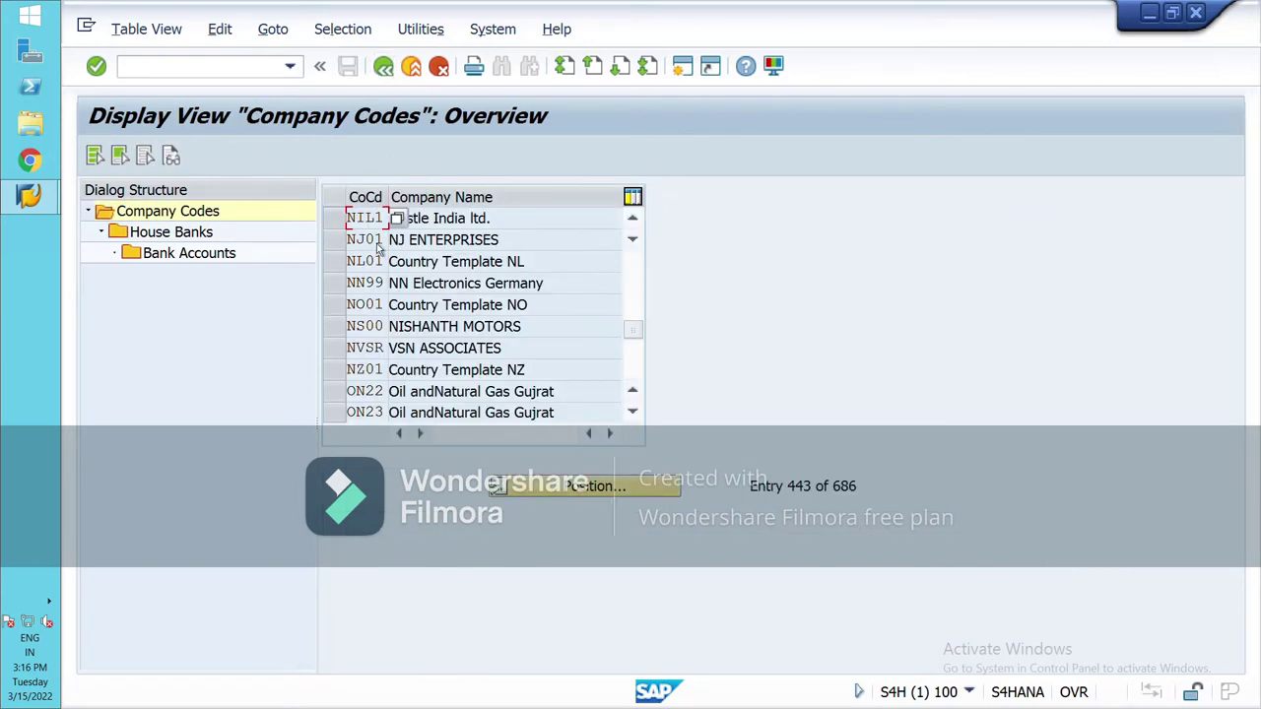
pyautogui.click(333, 219)
pyautogui.doubleClick(187, 233)
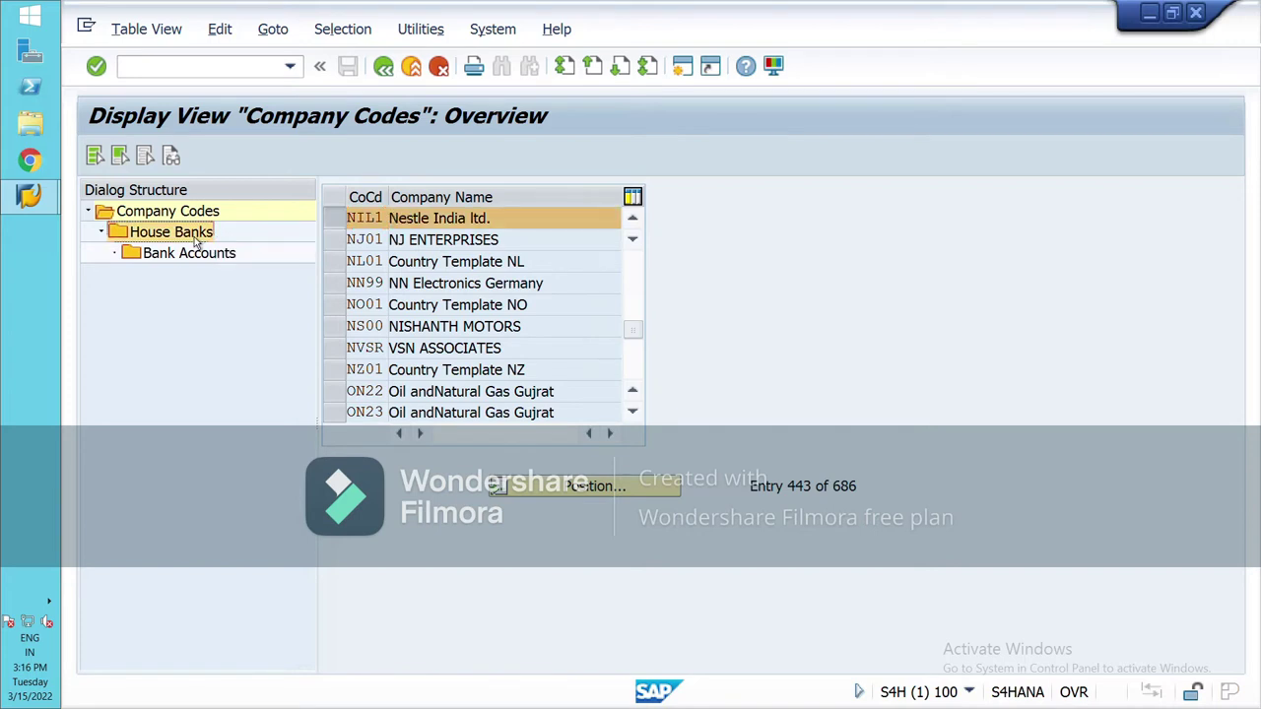
pyautogui.click(95, 157)
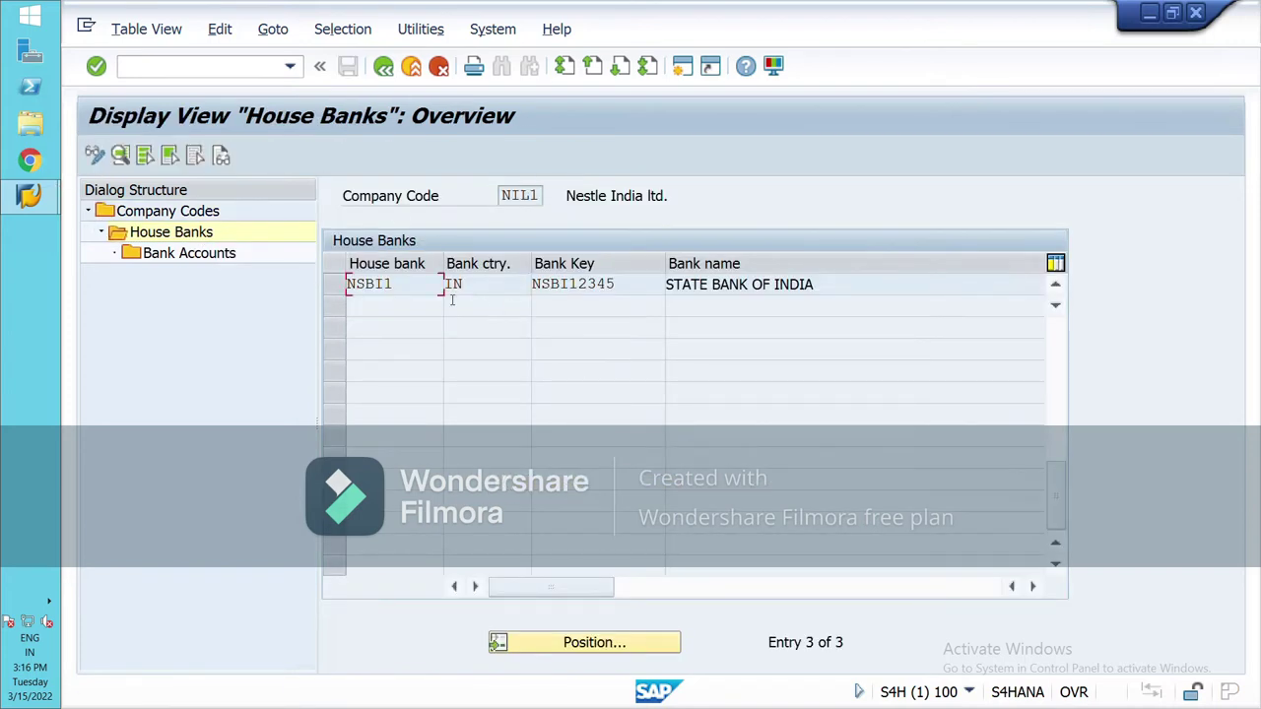
# Switch the house banks of NIL1 to change mode, select NBOB1 (Bank of Baroda) and open its bank accounts, acknowledging the read-access notice
pyautogui.click(99, 157)
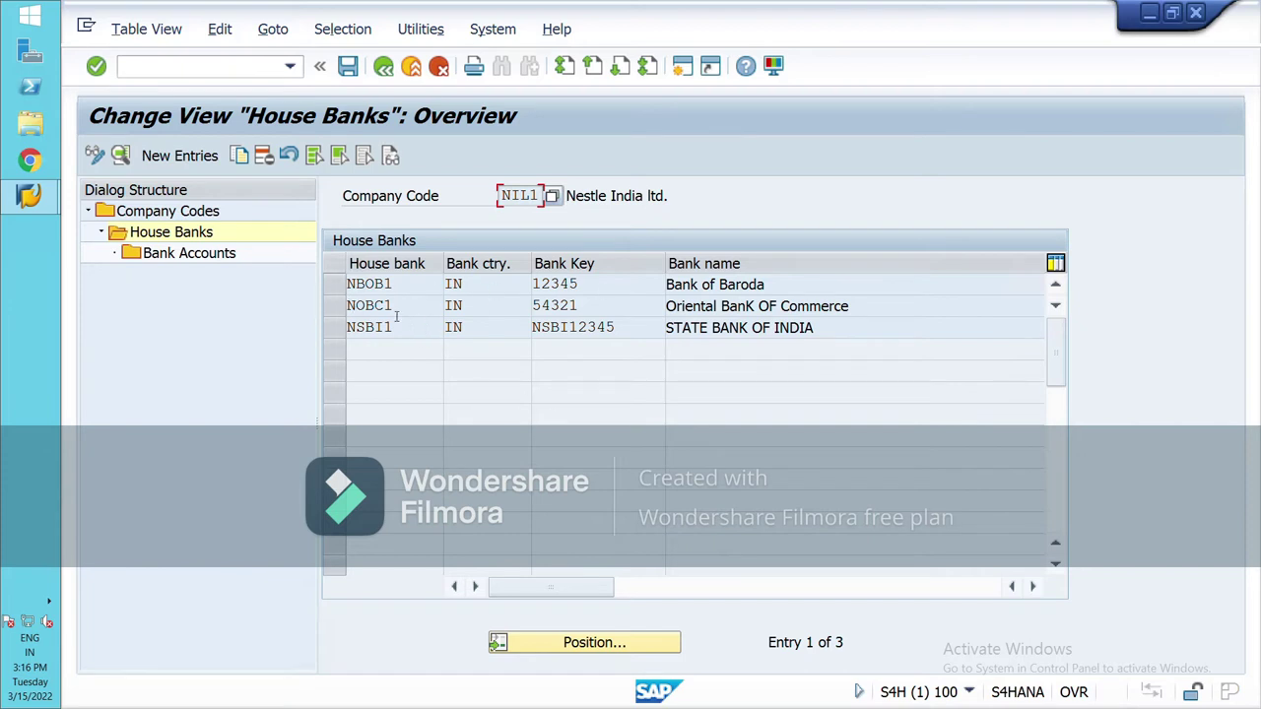
pyautogui.click(336, 284)
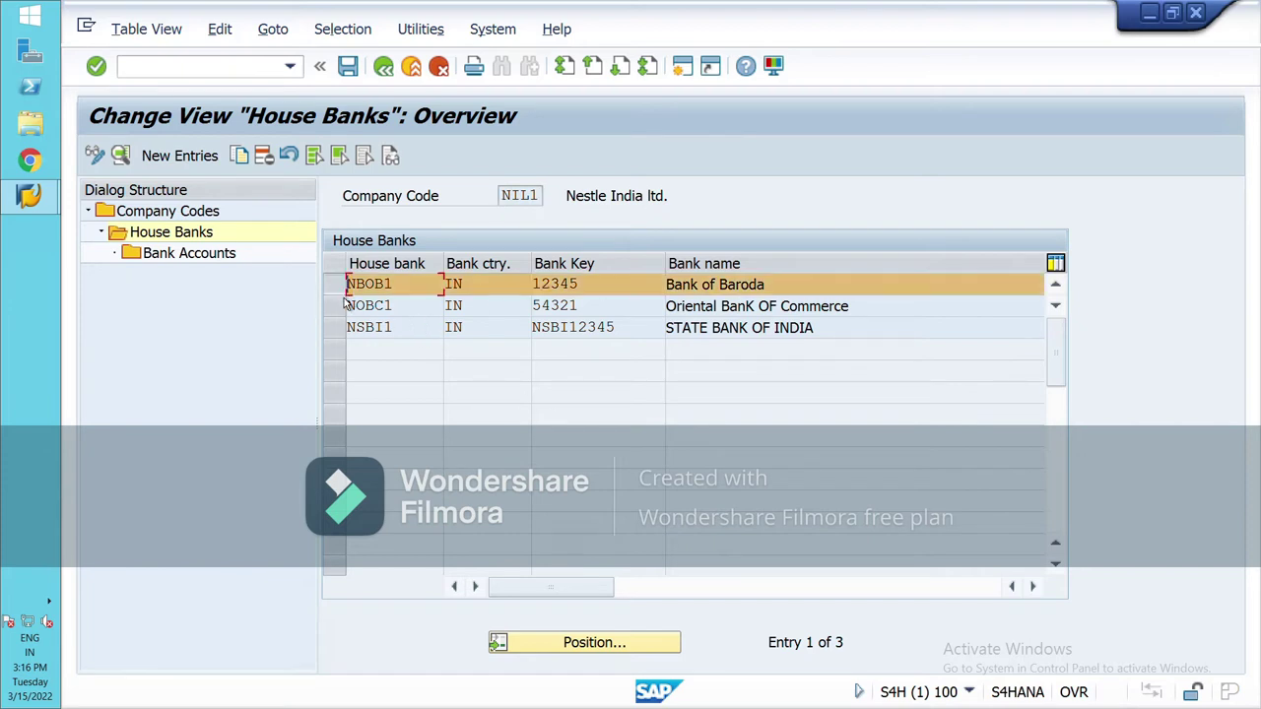
pyautogui.click(416, 282)
pyautogui.click(168, 260)
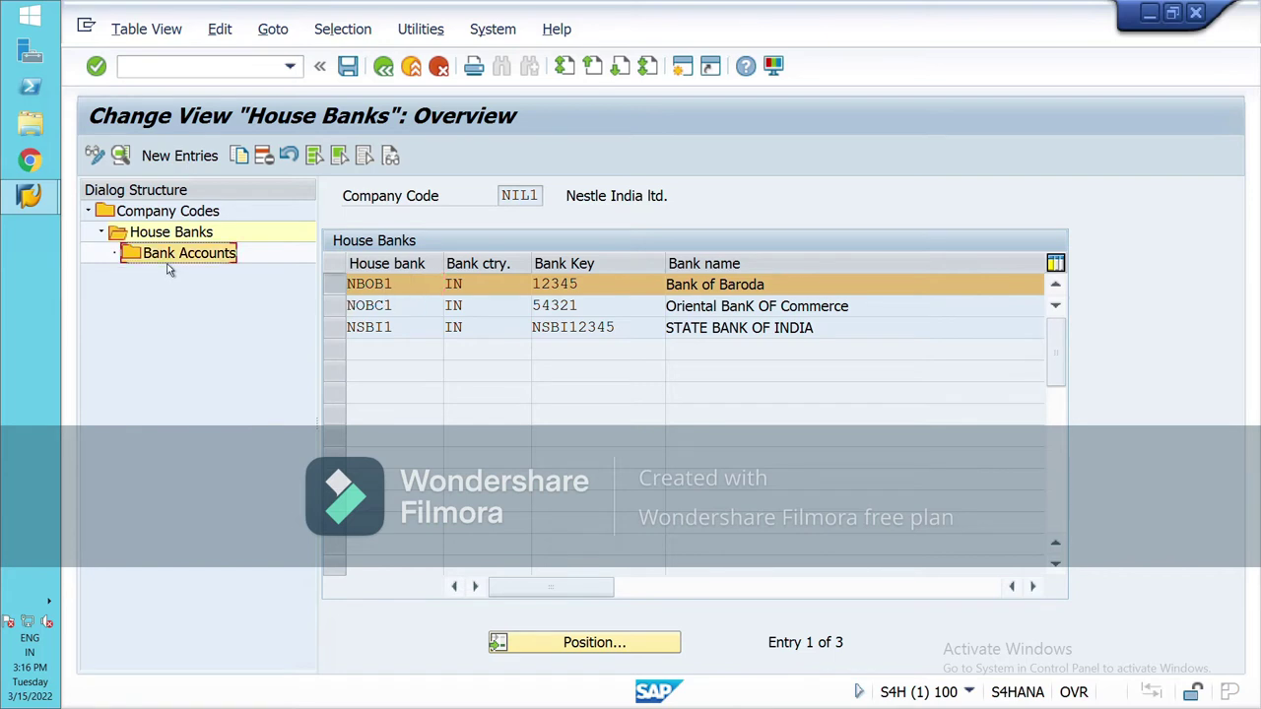
pyautogui.doubleClick(169, 259)
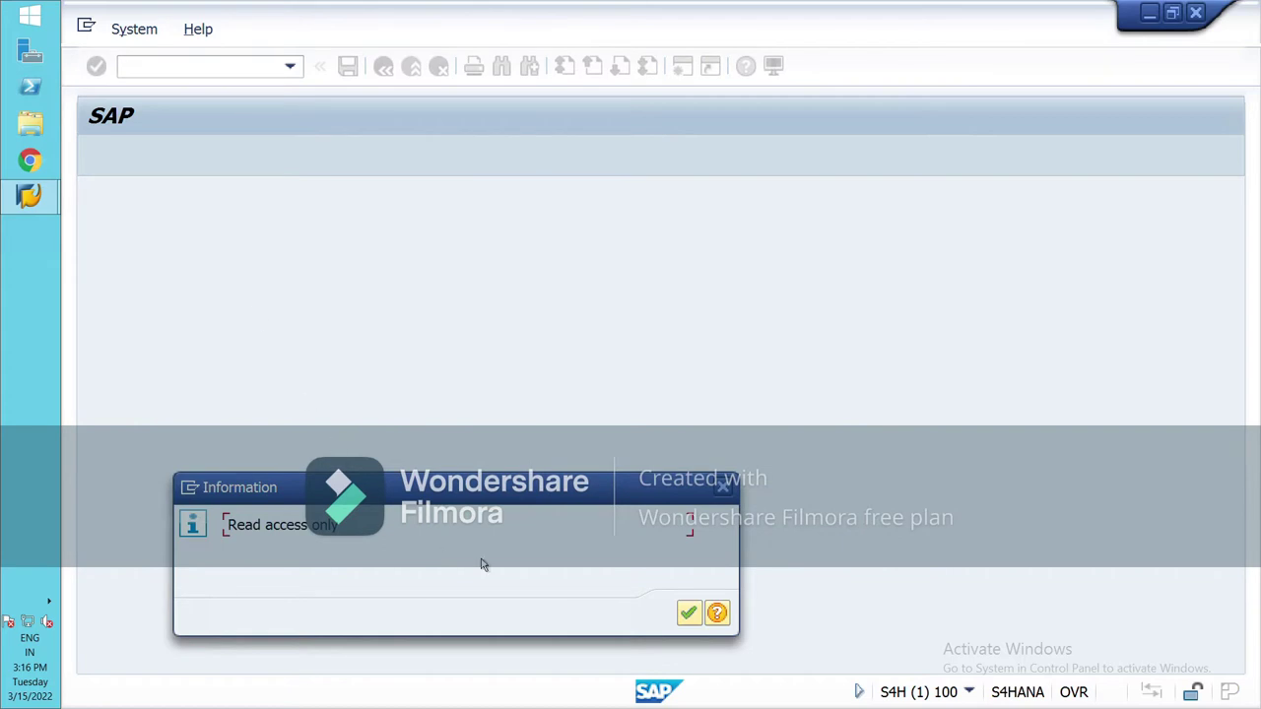
pyautogui.press('Return')
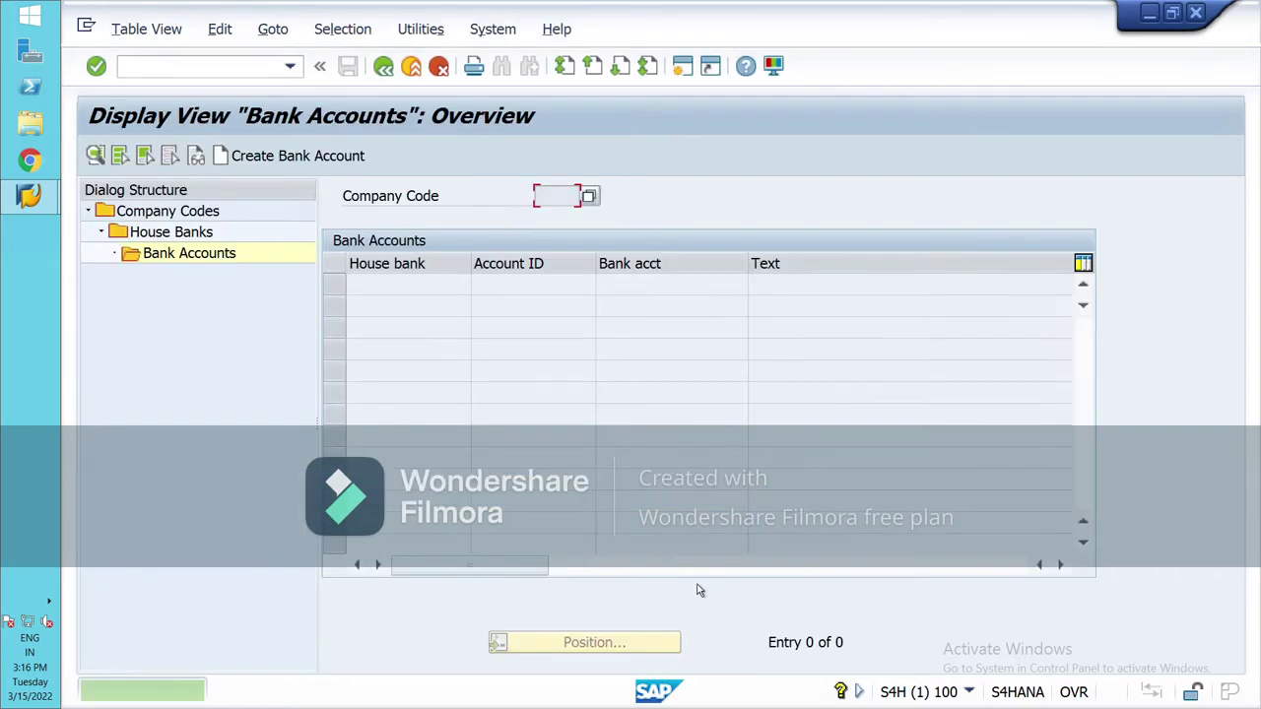
# Start creating a bank account, allow access to the web application and continue past the certificate warning in the browser
pyautogui.click(306, 165)
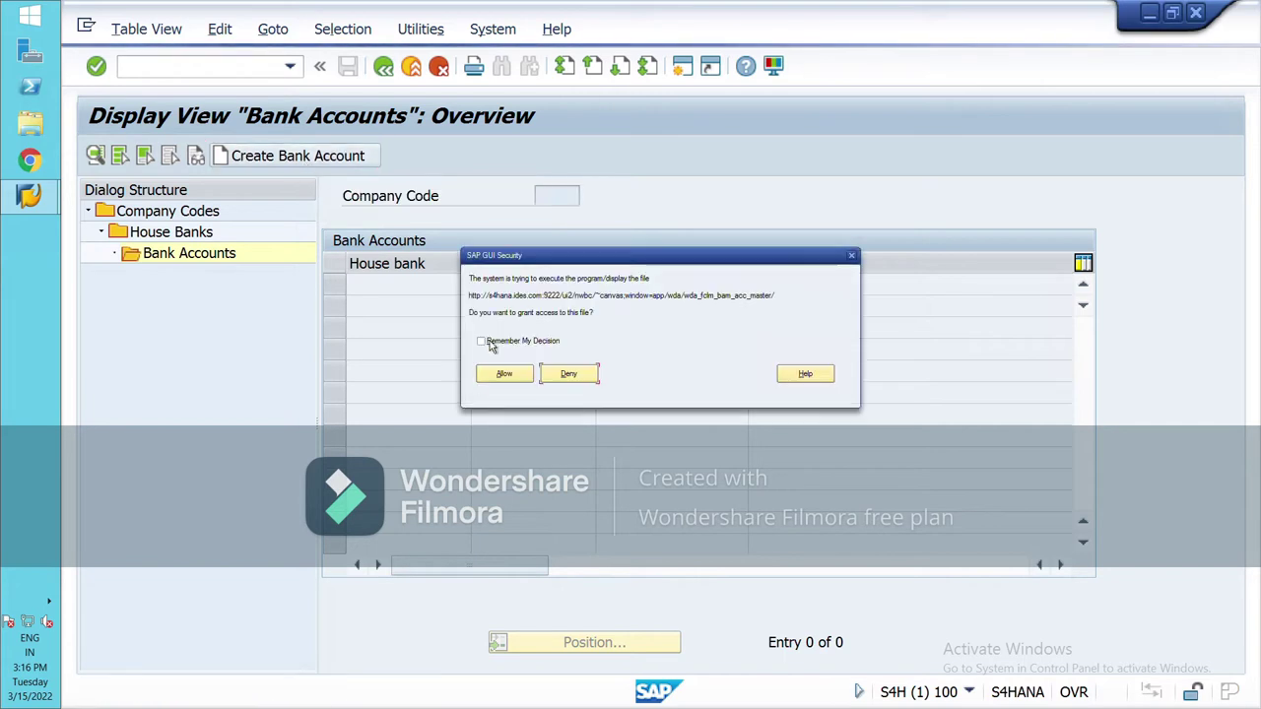
pyautogui.click(516, 376)
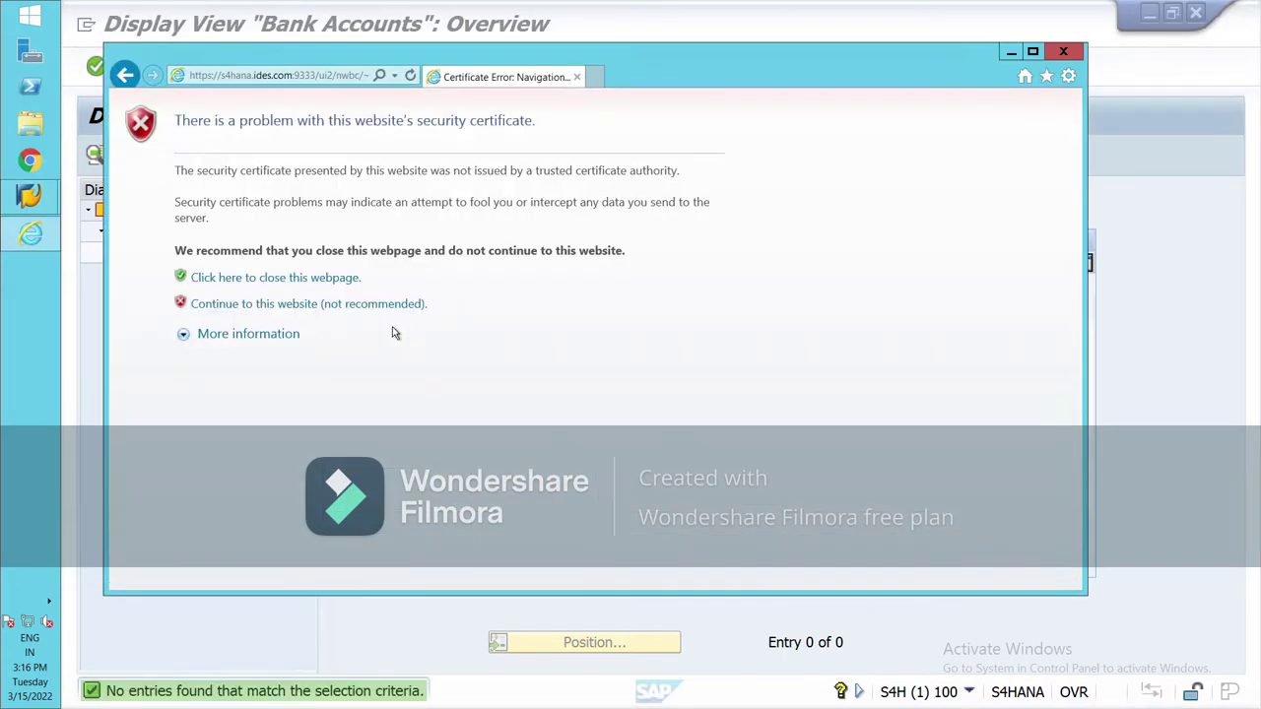
pyautogui.click(261, 311)
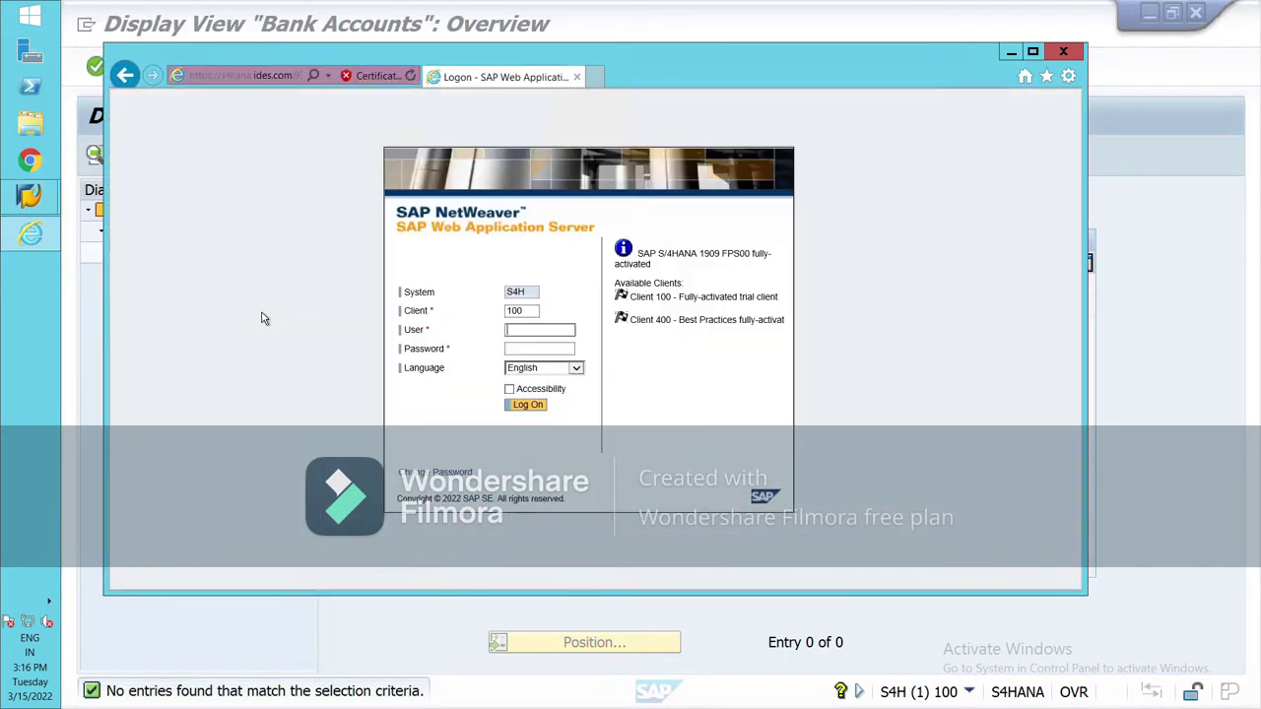
# Log on to the SAP Web Application Server, client 100, with the saved user name and password
pyautogui.write('S')
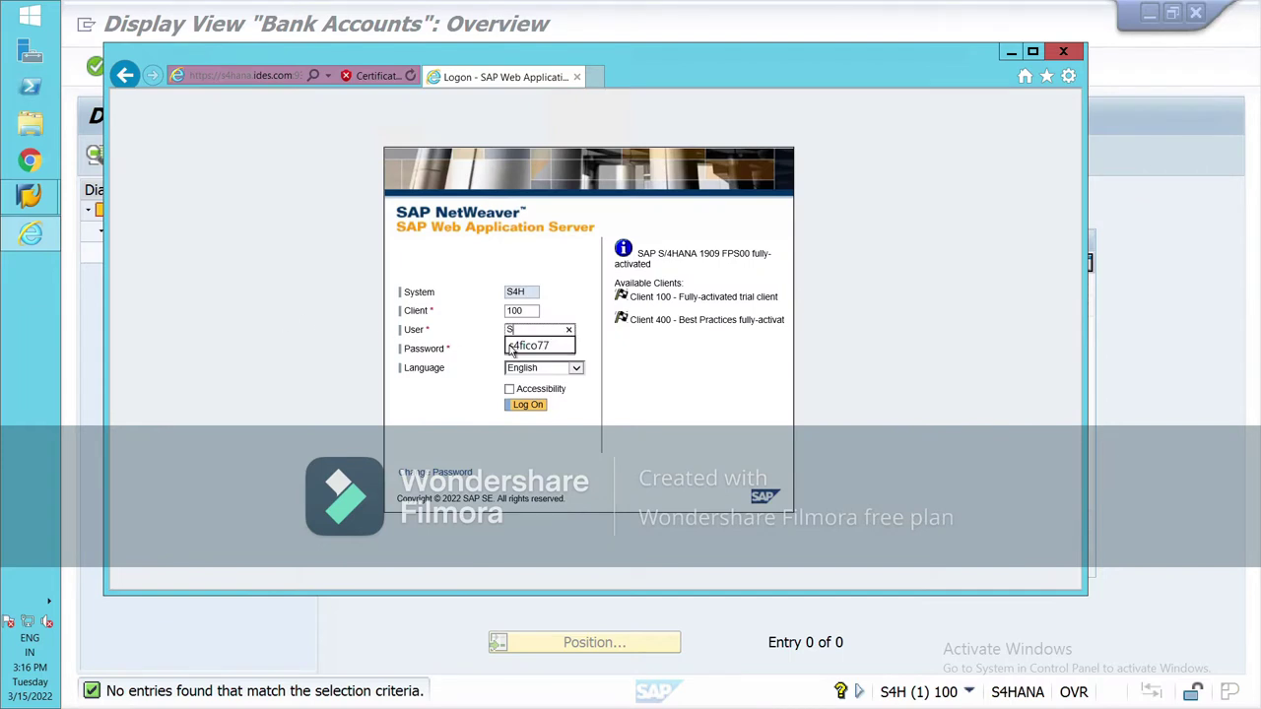
pyautogui.press('Return')
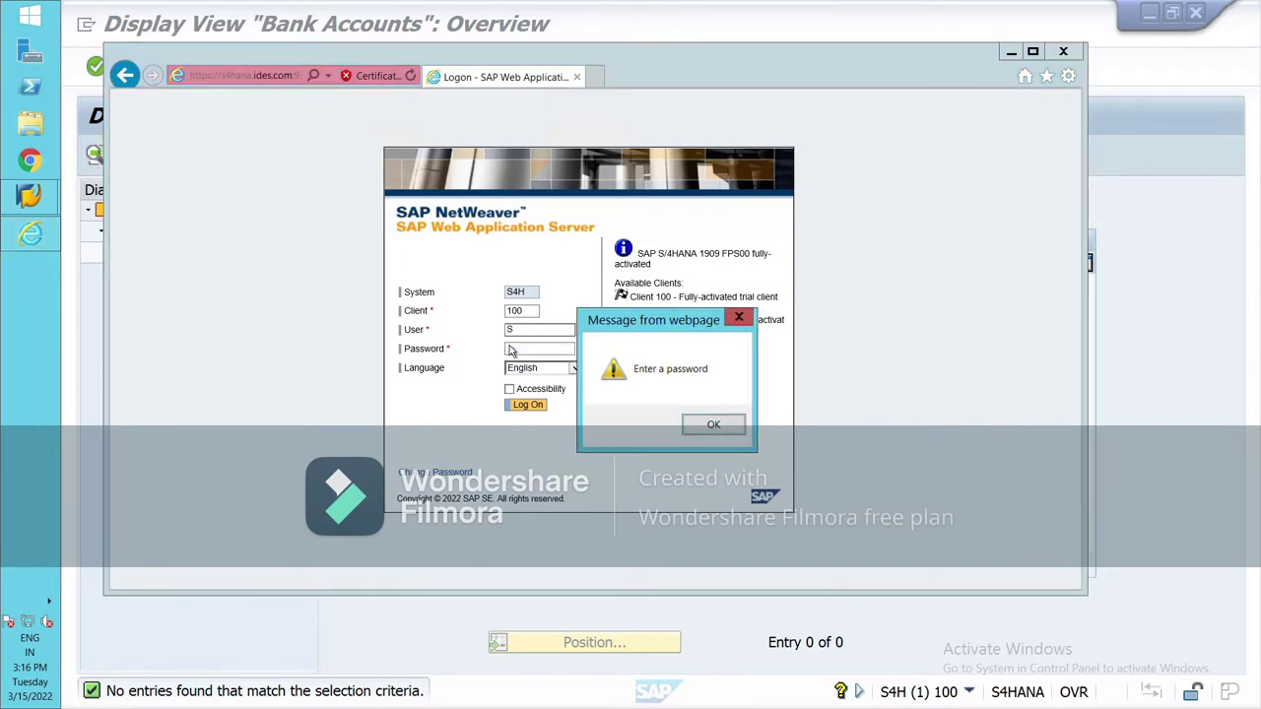
pyautogui.click(719, 426)
pyautogui.click(536, 332)
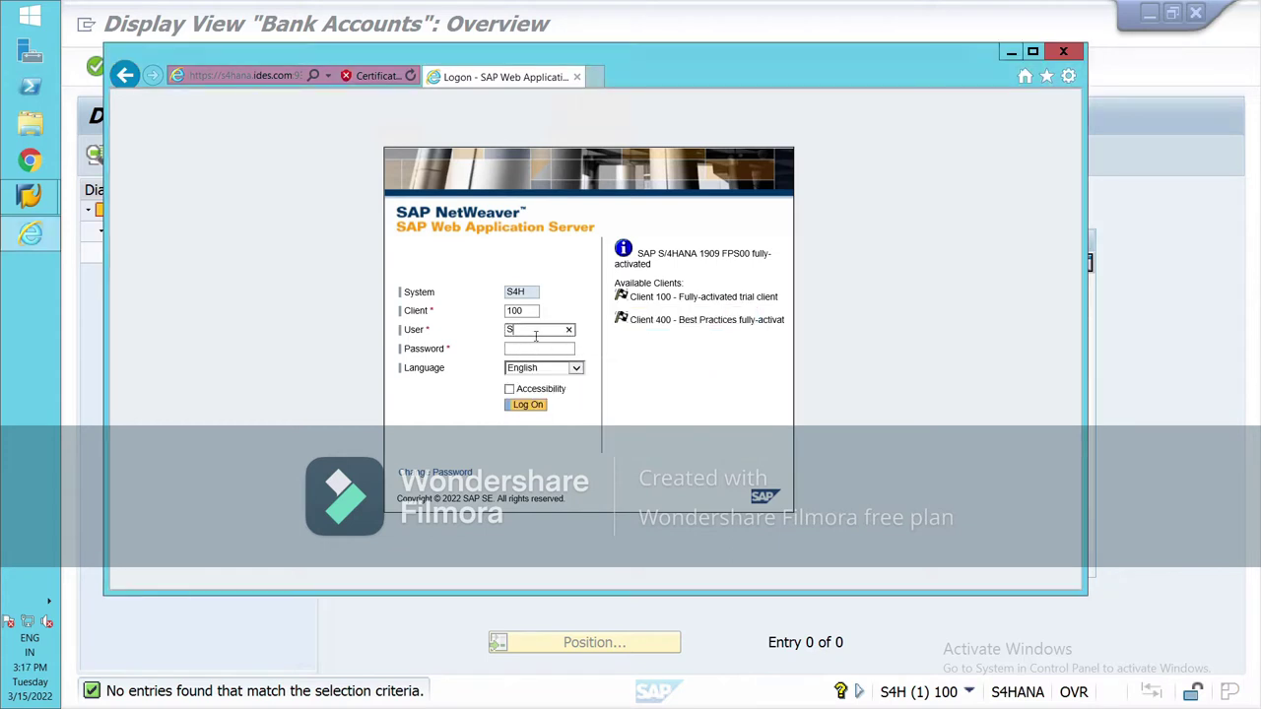
pyautogui.write('s')
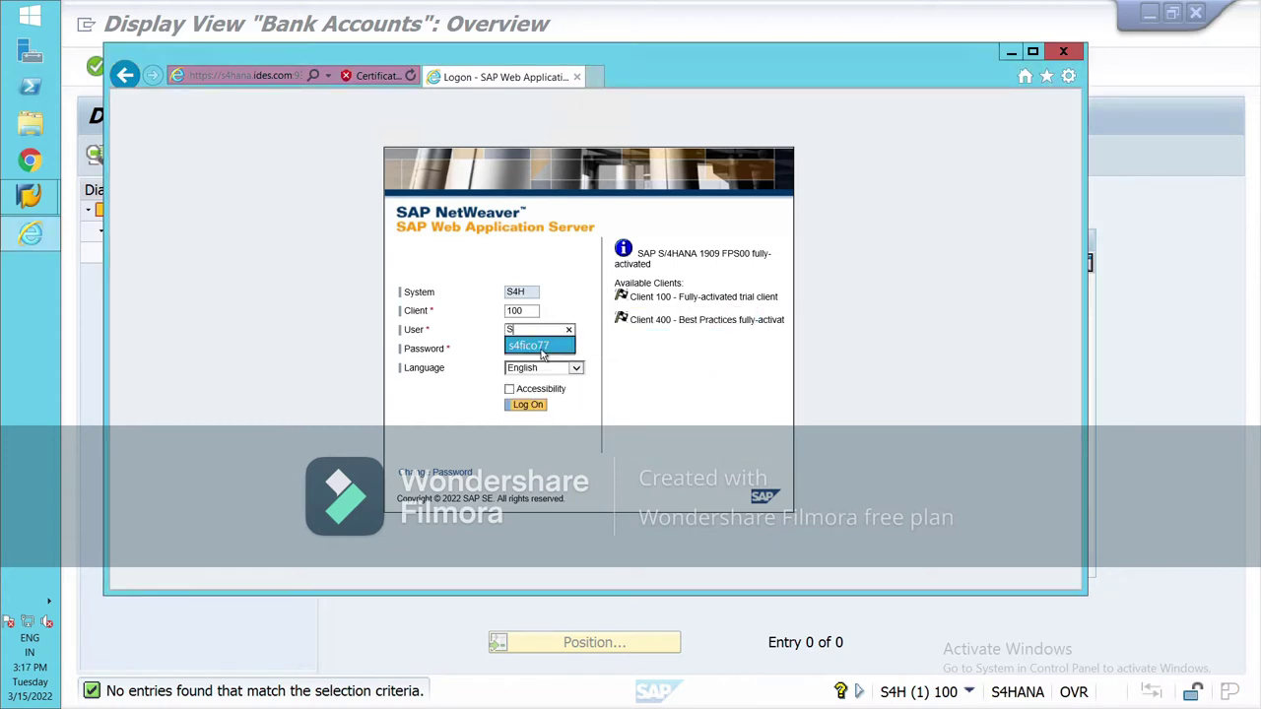
pyautogui.click(537, 349)
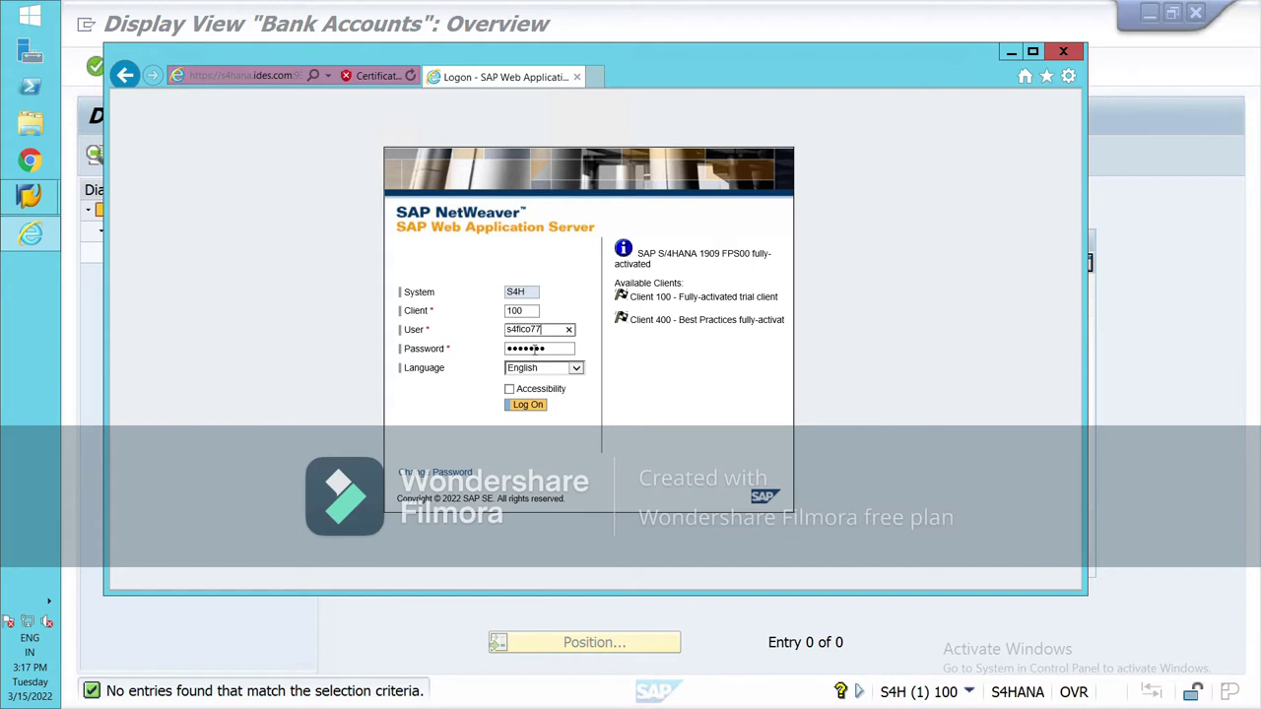
pyautogui.click(527, 405)
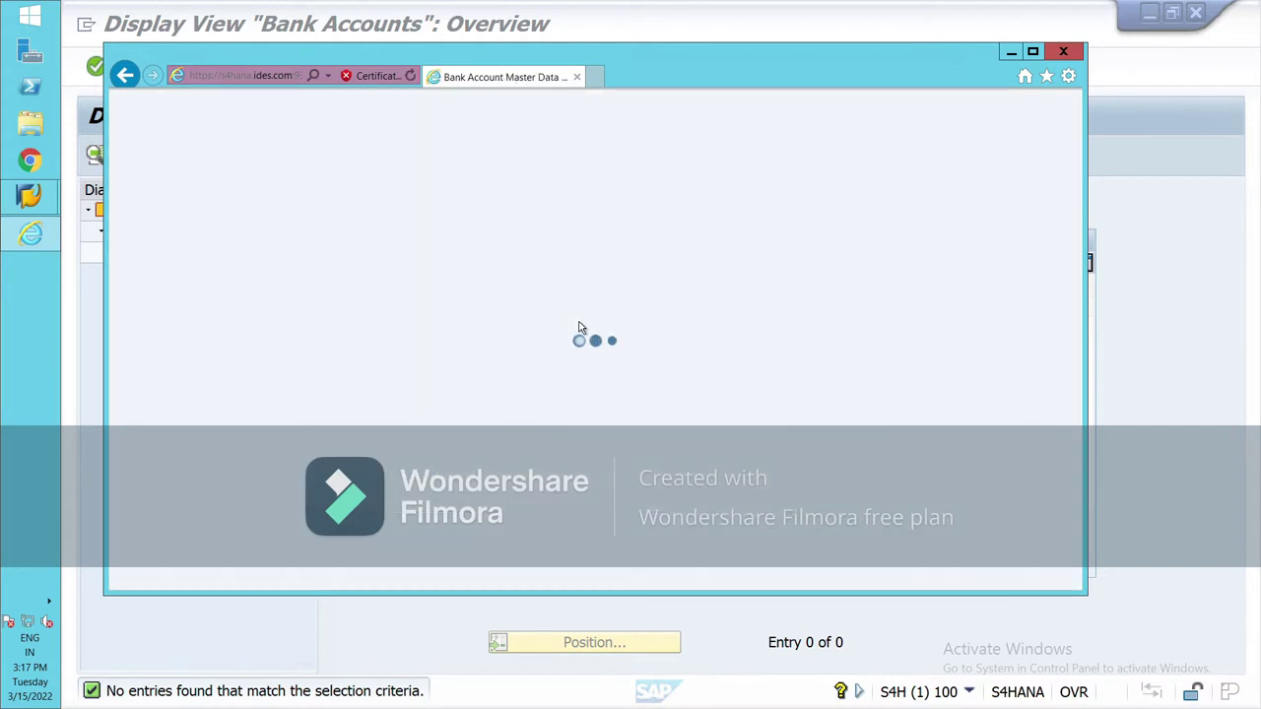
# Enter company code nil1 and account holder NESTLE INDIA LTD. for the new bank account
pyautogui.click(338, 339)
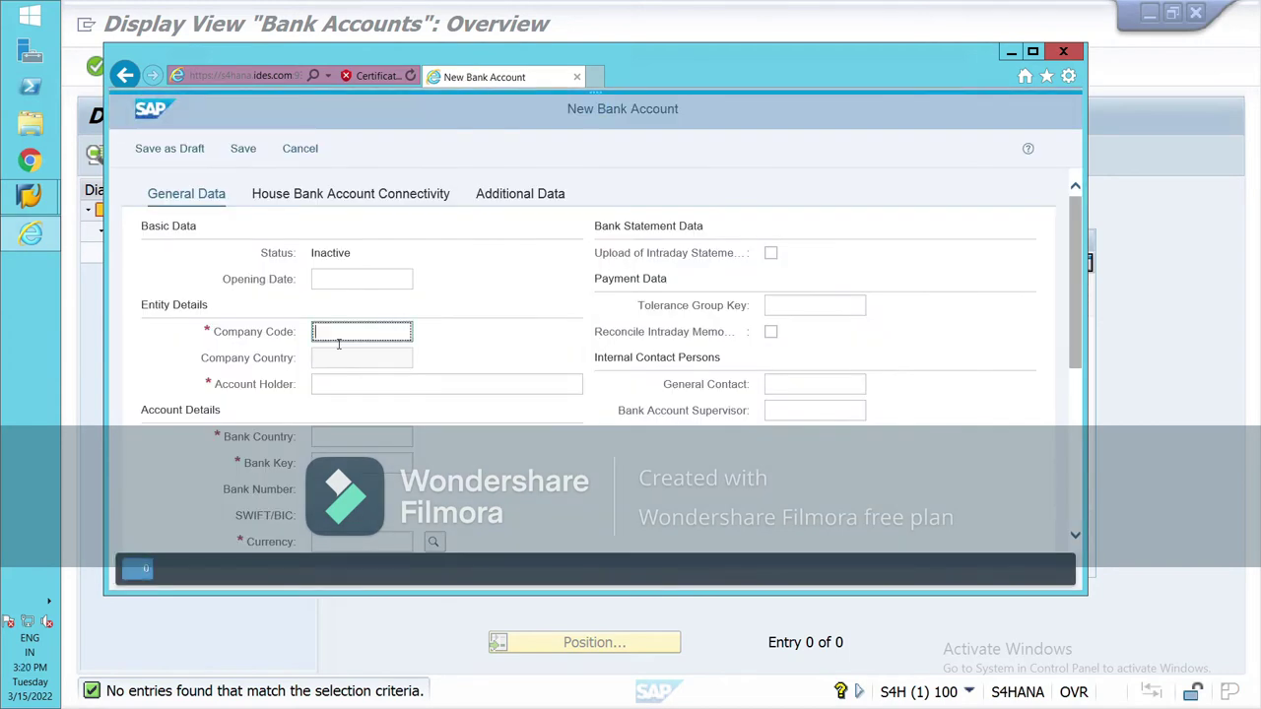
pyautogui.write('NIL1')
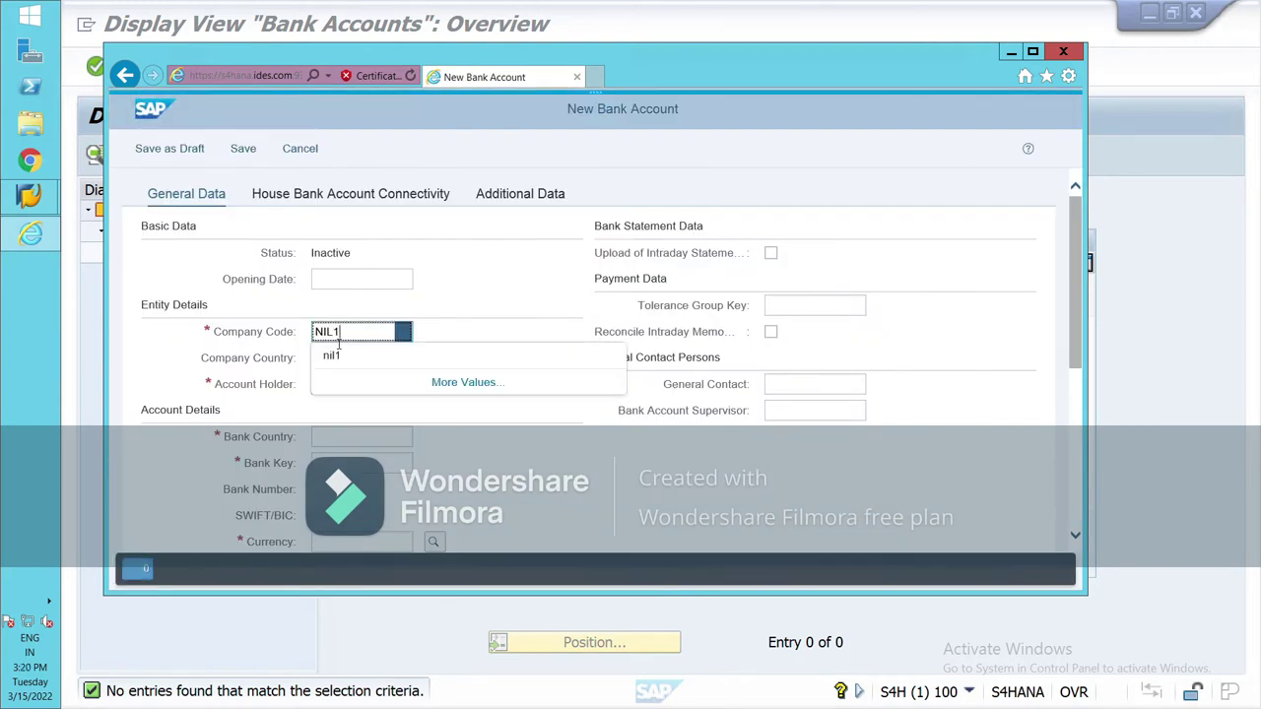
pyautogui.click(341, 365)
pyautogui.click(335, 384)
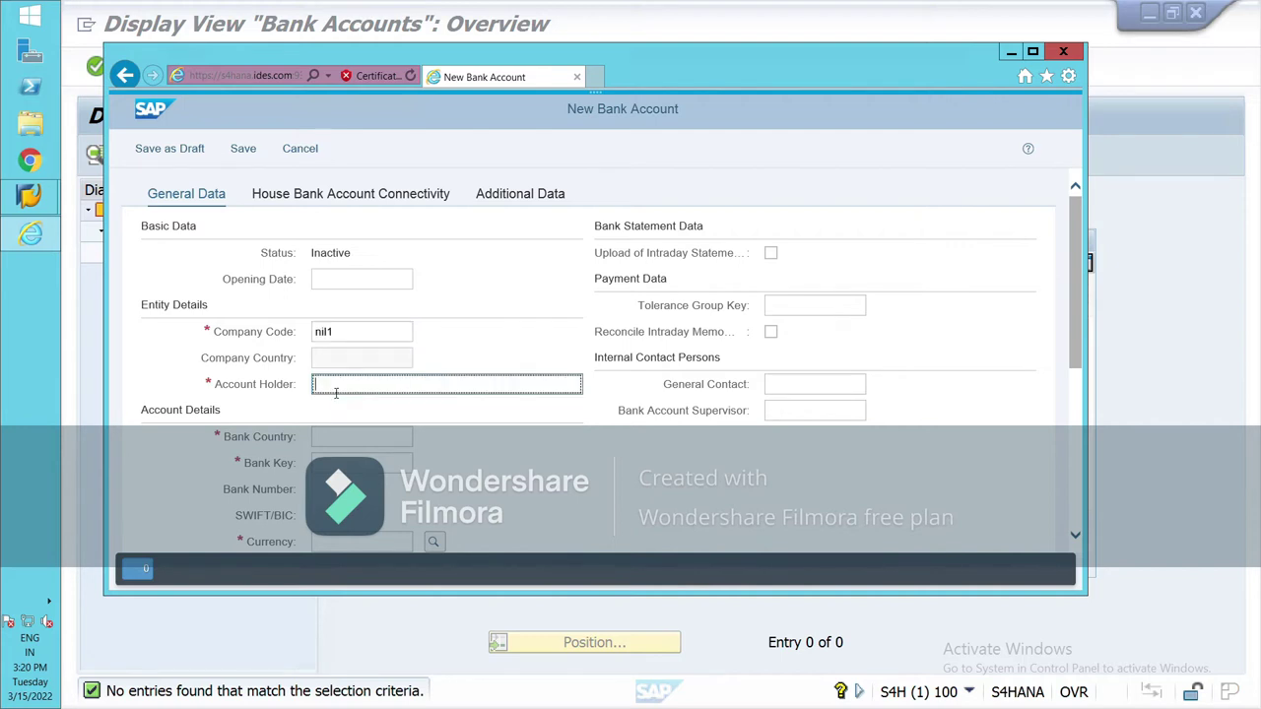
pyautogui.write('NESTLE INDIA LTD.')
# Set the account's bank country to IN and its bank key to 12345
pyautogui.click(341, 437)
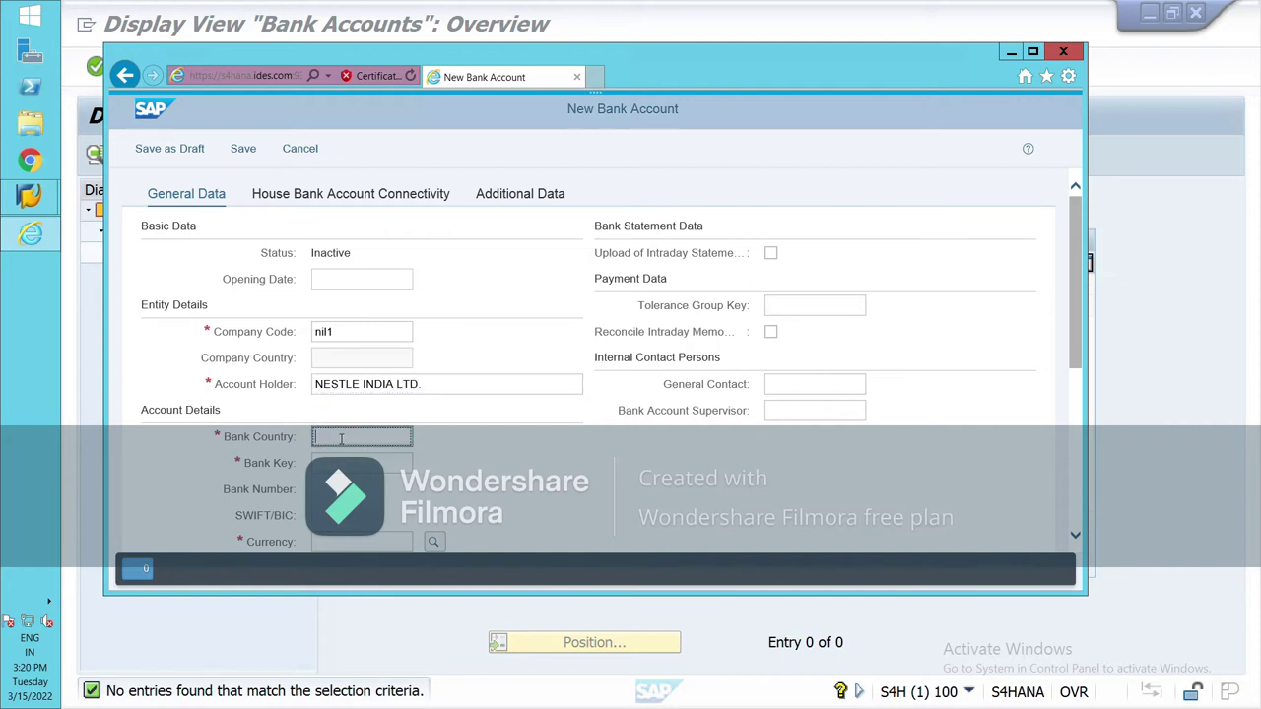
pyautogui.scroll(-5, 341, 437)
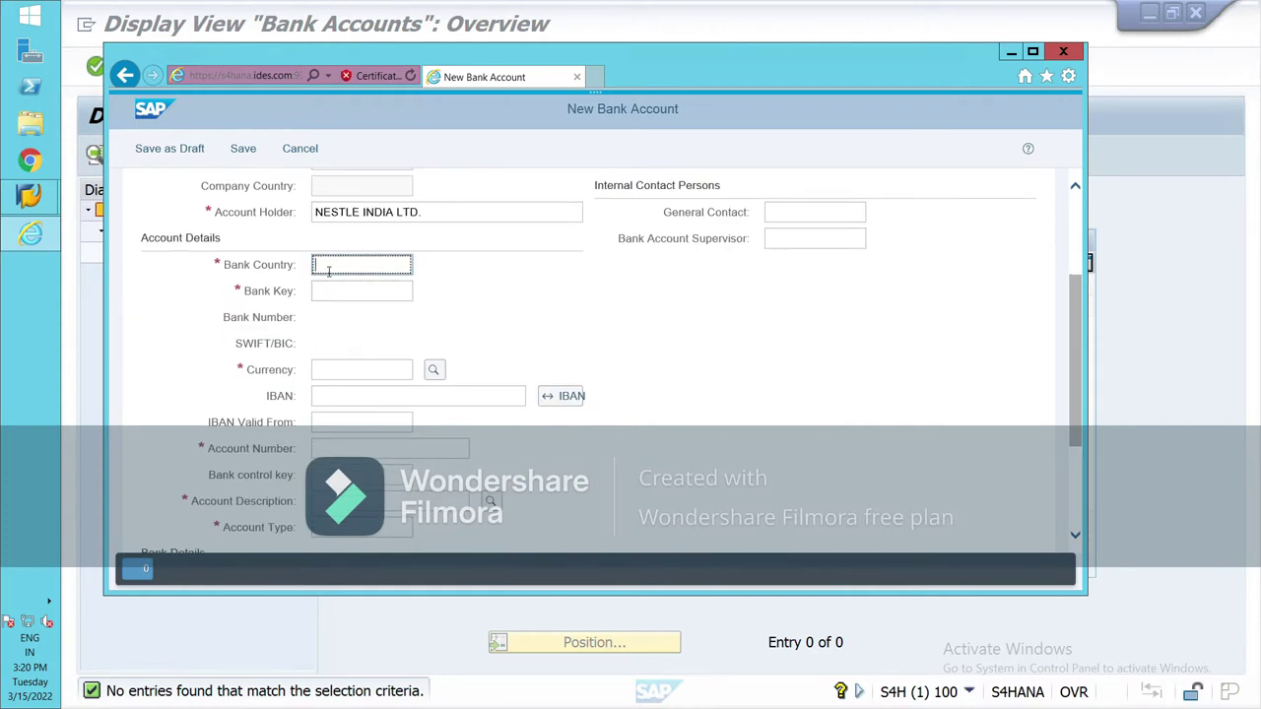
pyautogui.write('IN')
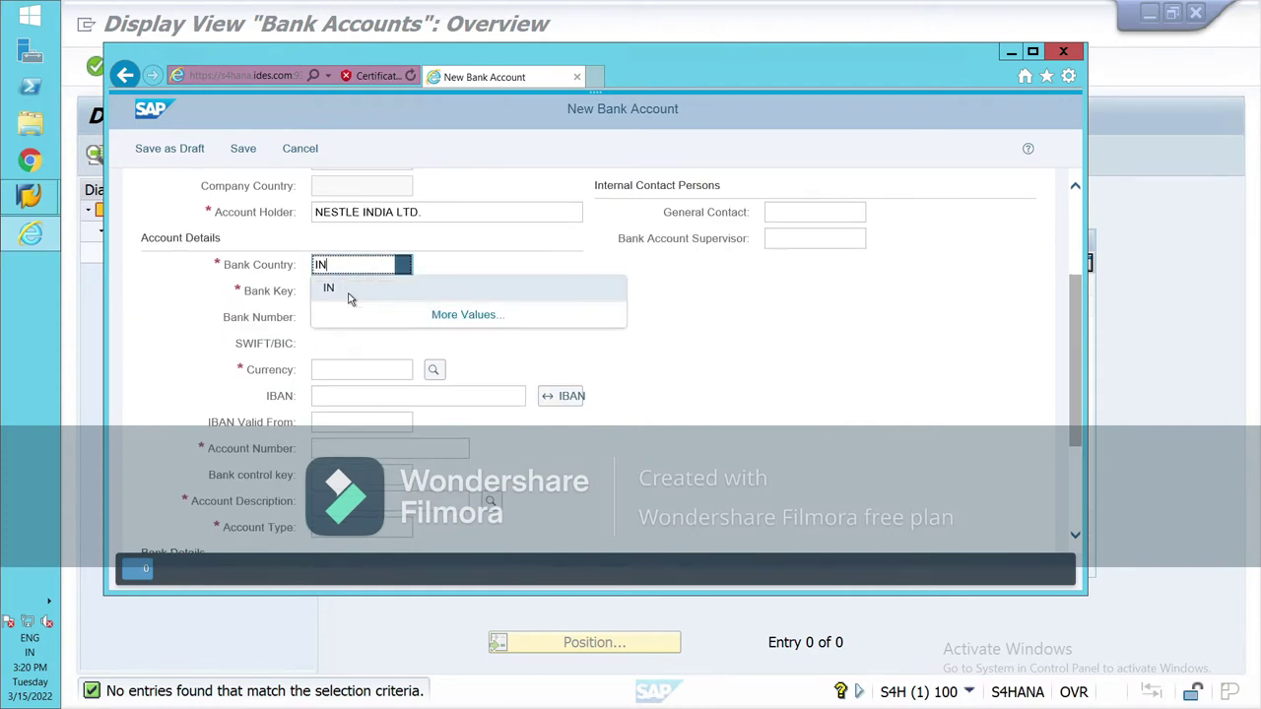
pyautogui.click(352, 294)
pyautogui.click(353, 293)
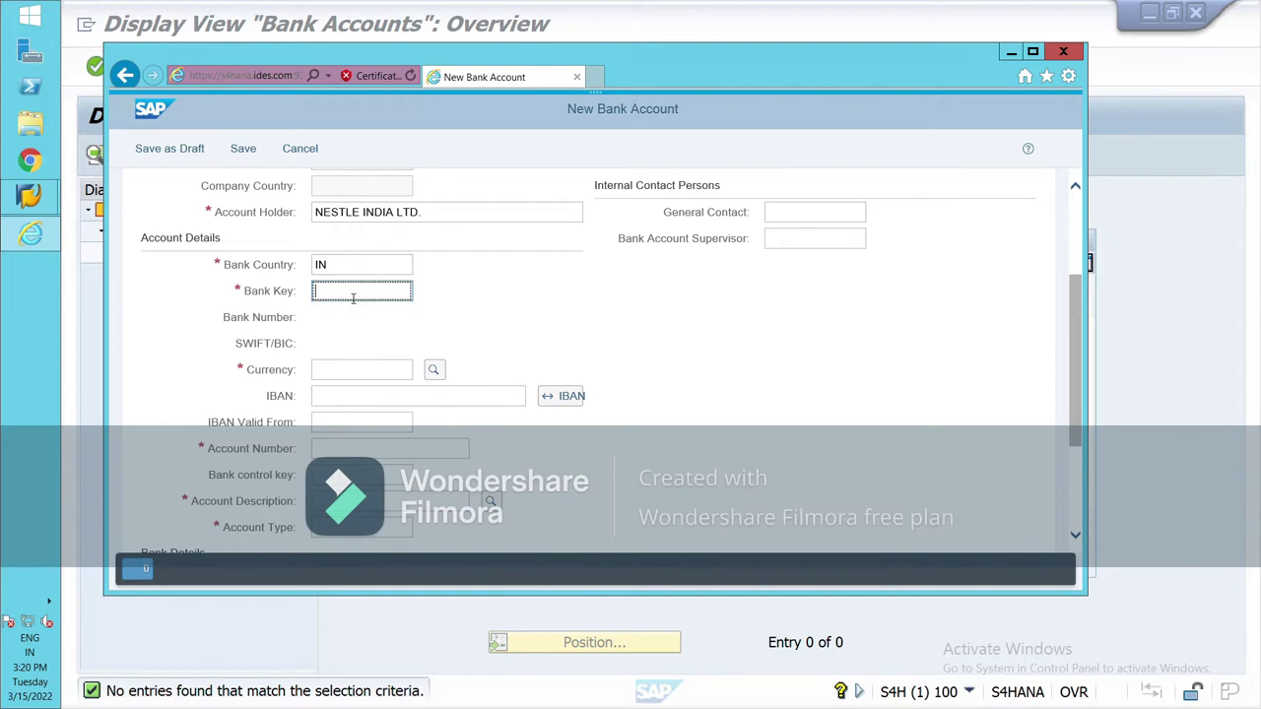
pyautogui.write('123')
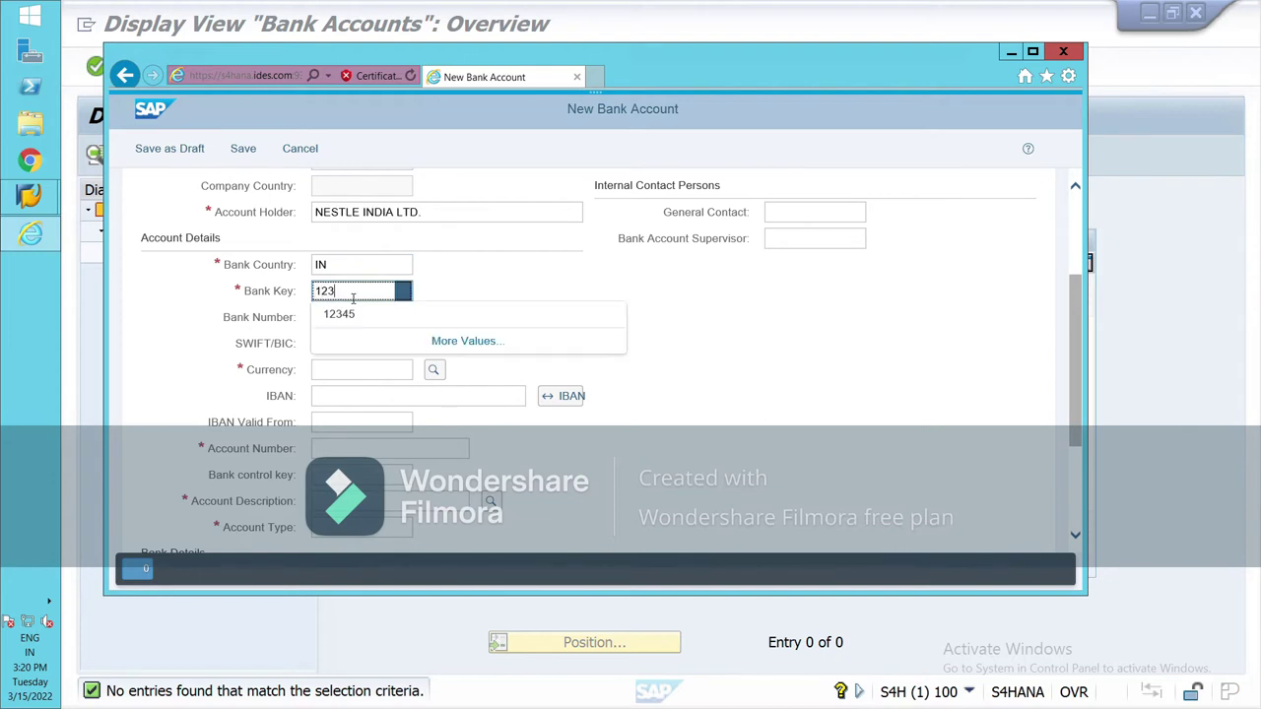
pyautogui.click(350, 315)
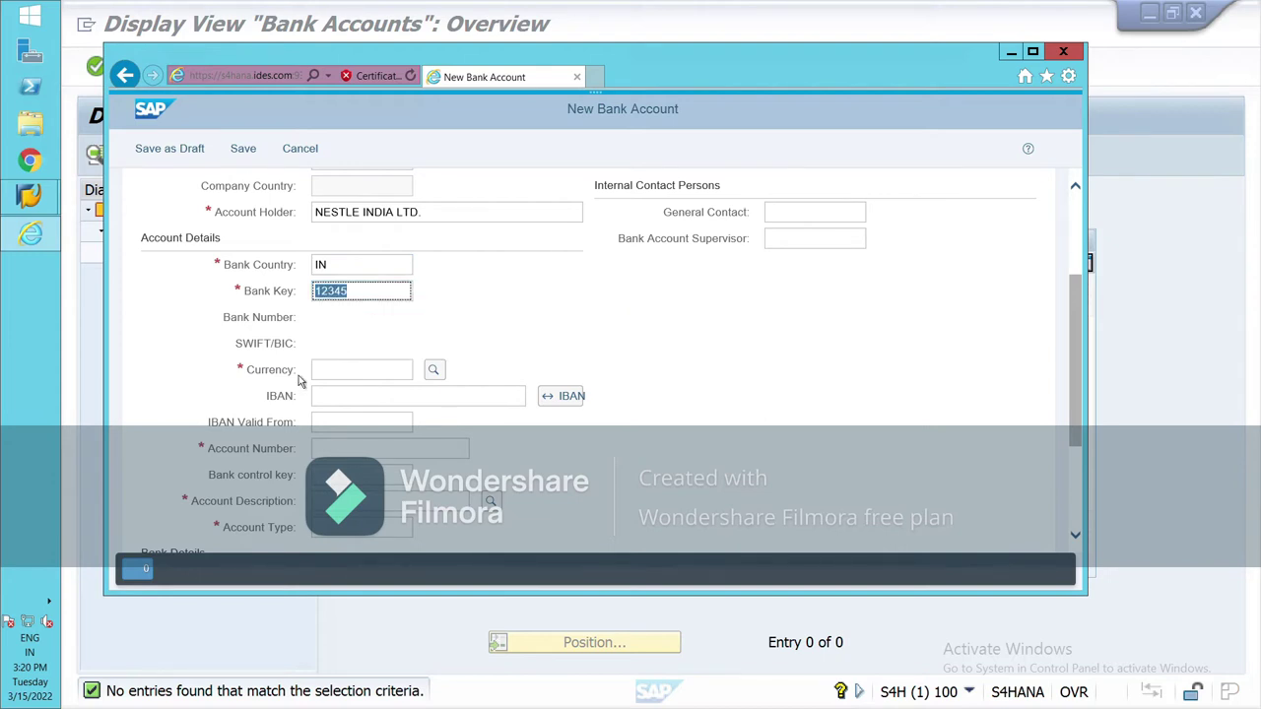
# Set the account currency to INR and enter the bank account number
pyautogui.click(357, 375)
pyautogui.write('INR')
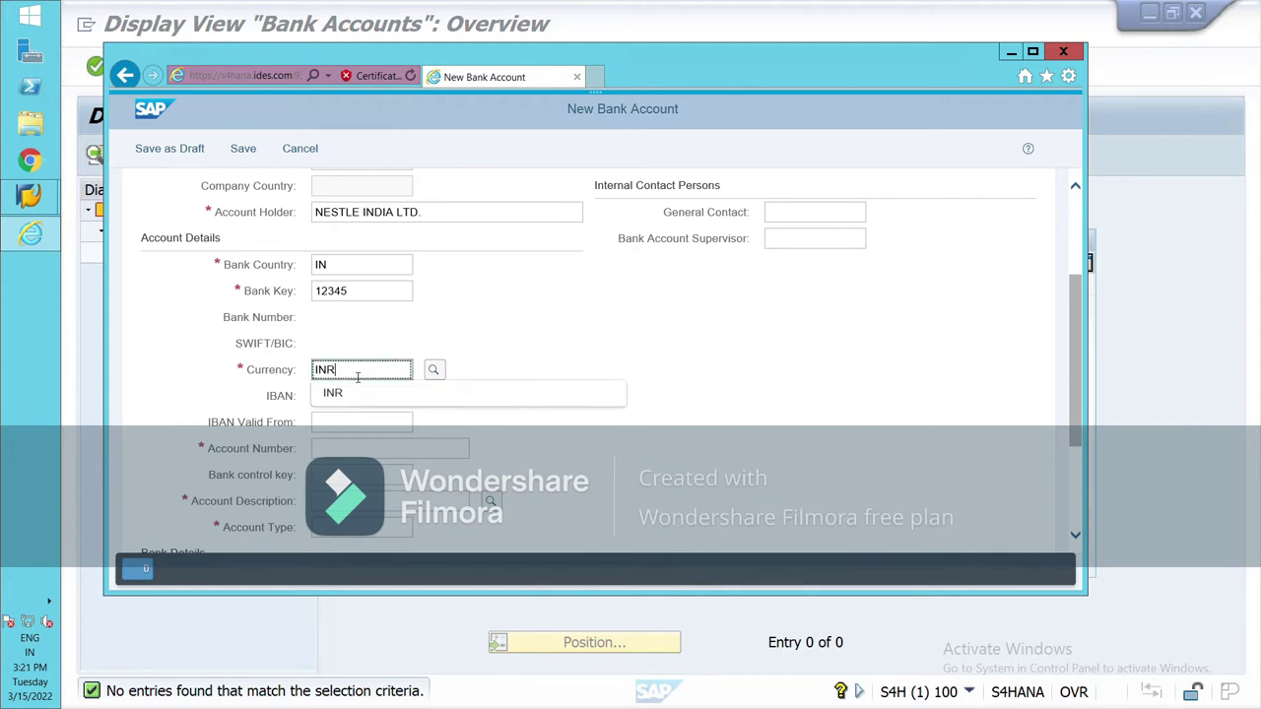
pyautogui.click(396, 394)
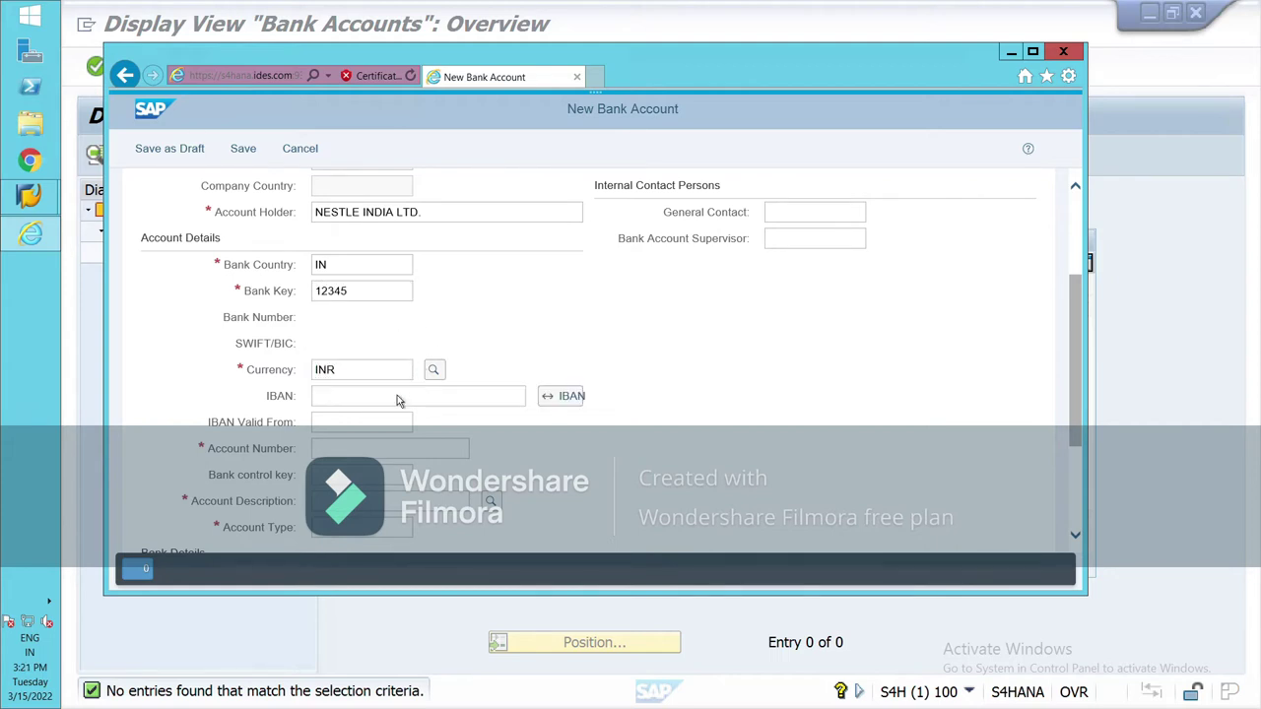
pyautogui.click(360, 450)
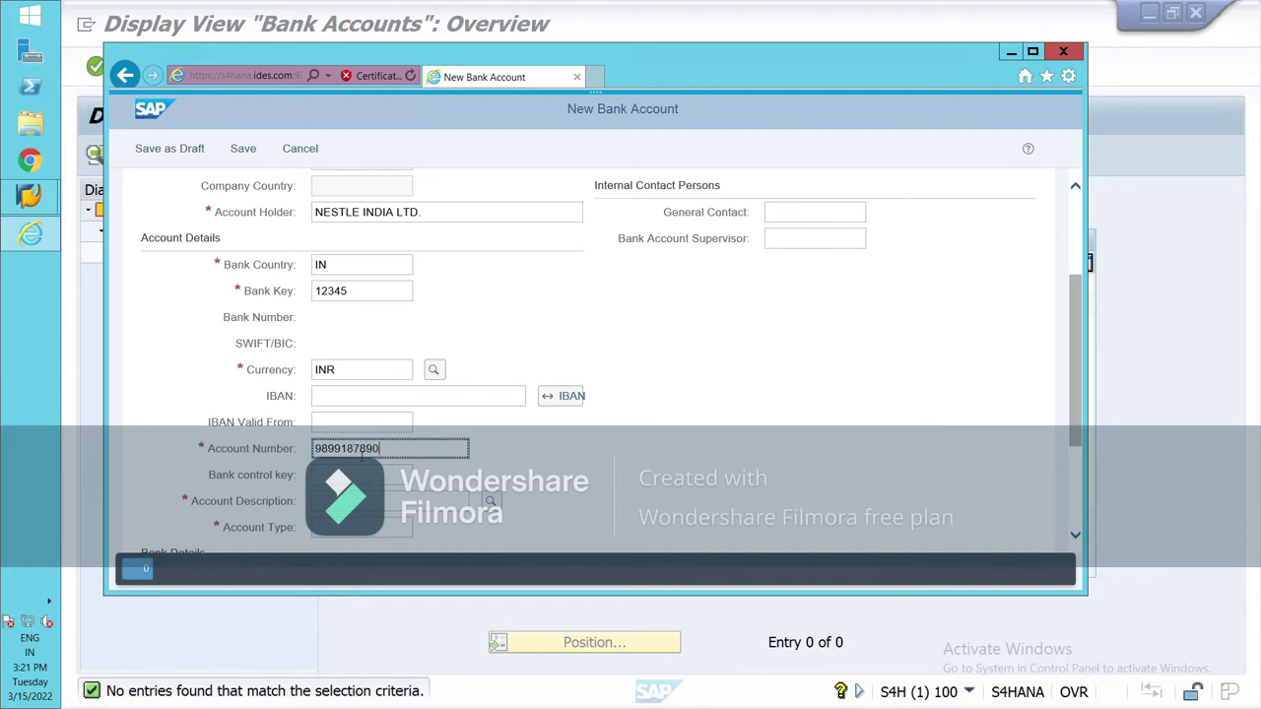
pyautogui.press('Tab')
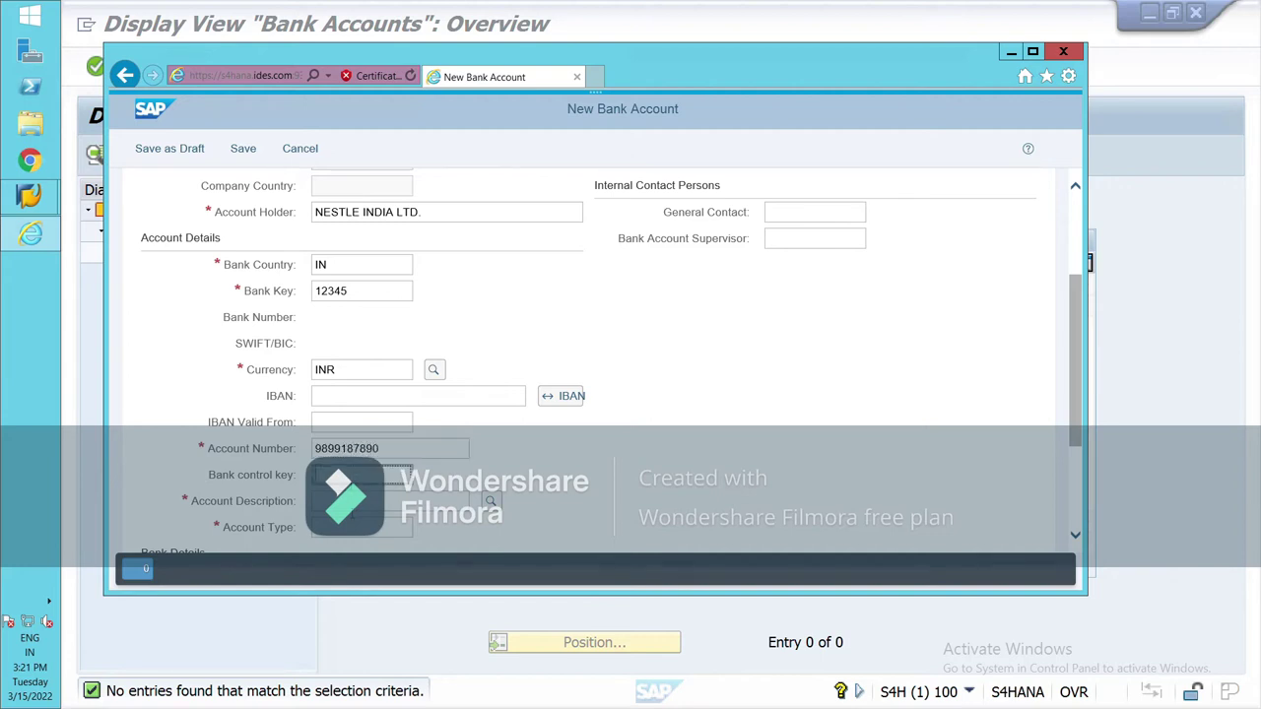
# Add an account description in another language for the bank account, with language key HI (Hindi) and description AAA
pyautogui.press('Tab')
pyautogui.press('Return')
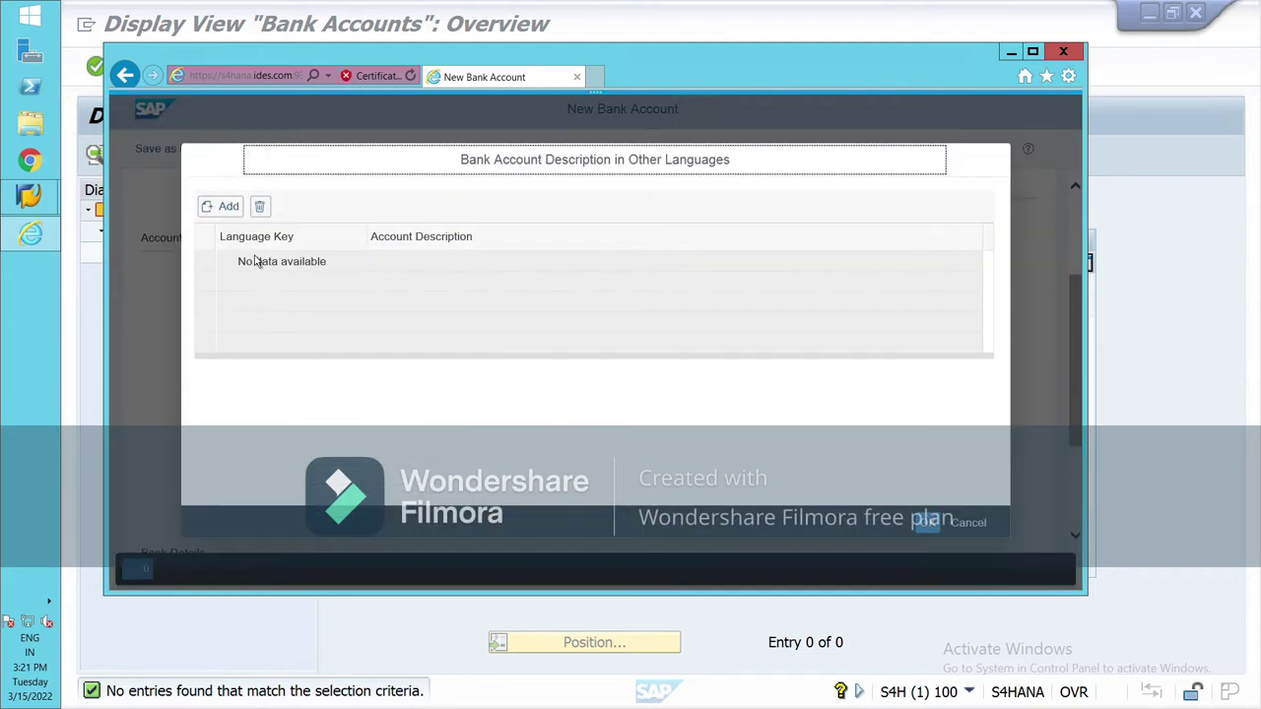
pyautogui.click(228, 209)
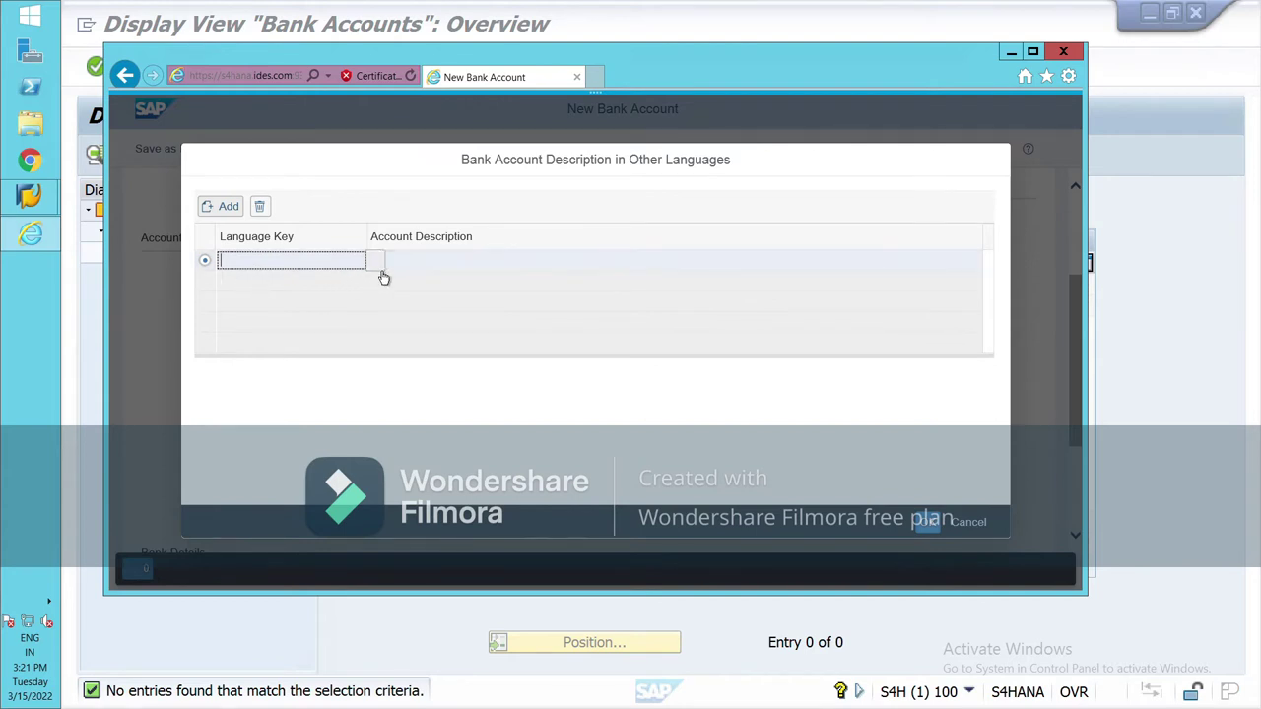
pyautogui.click(230, 209)
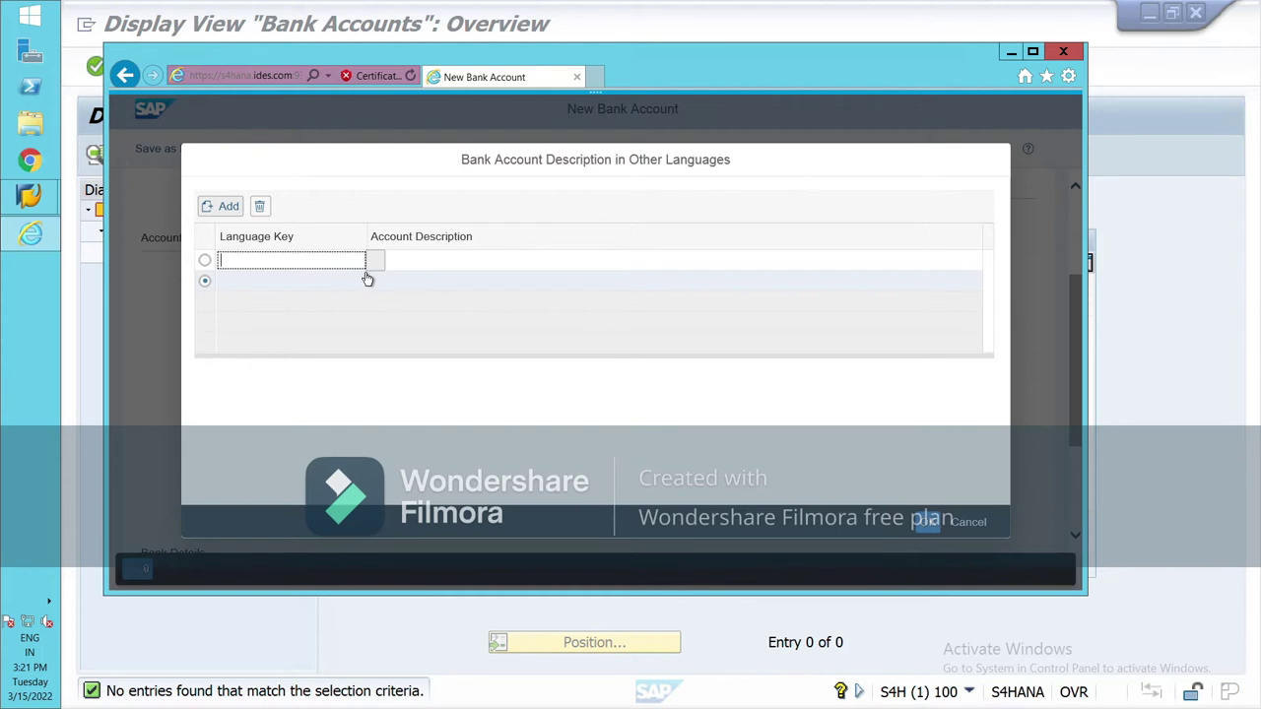
pyautogui.press('F4')
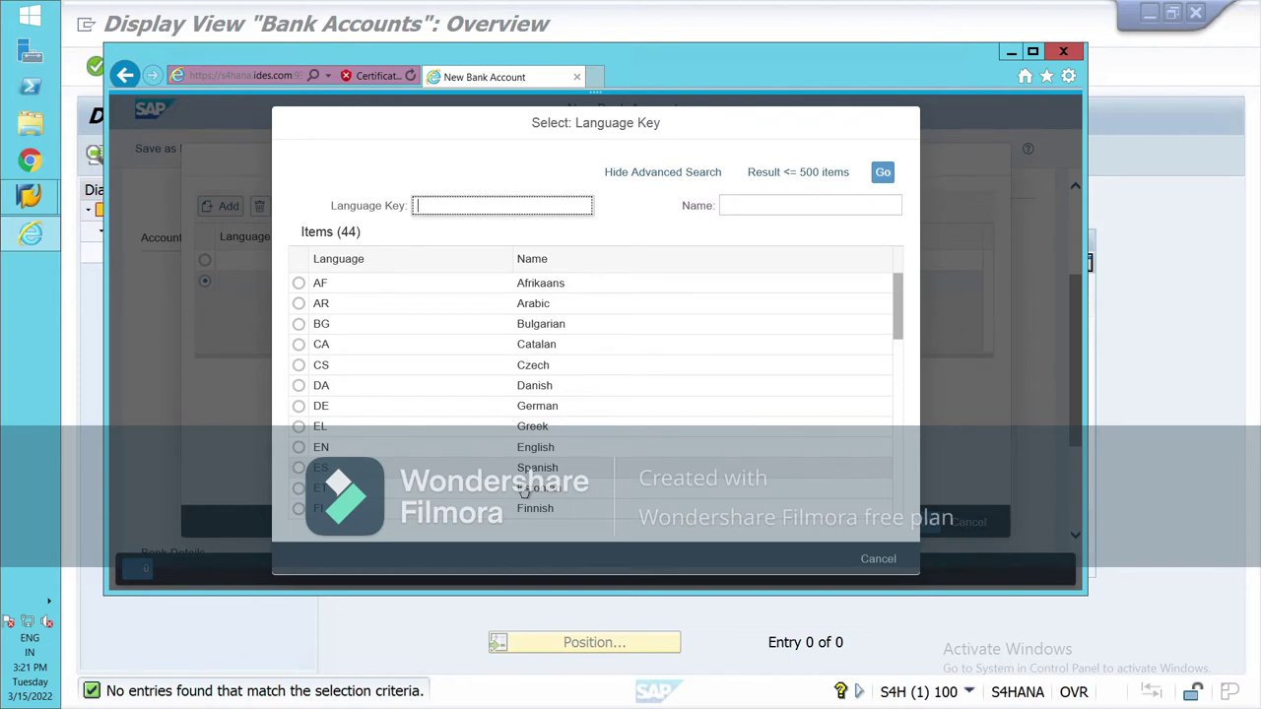
pyautogui.scroll(-3, 525, 491)
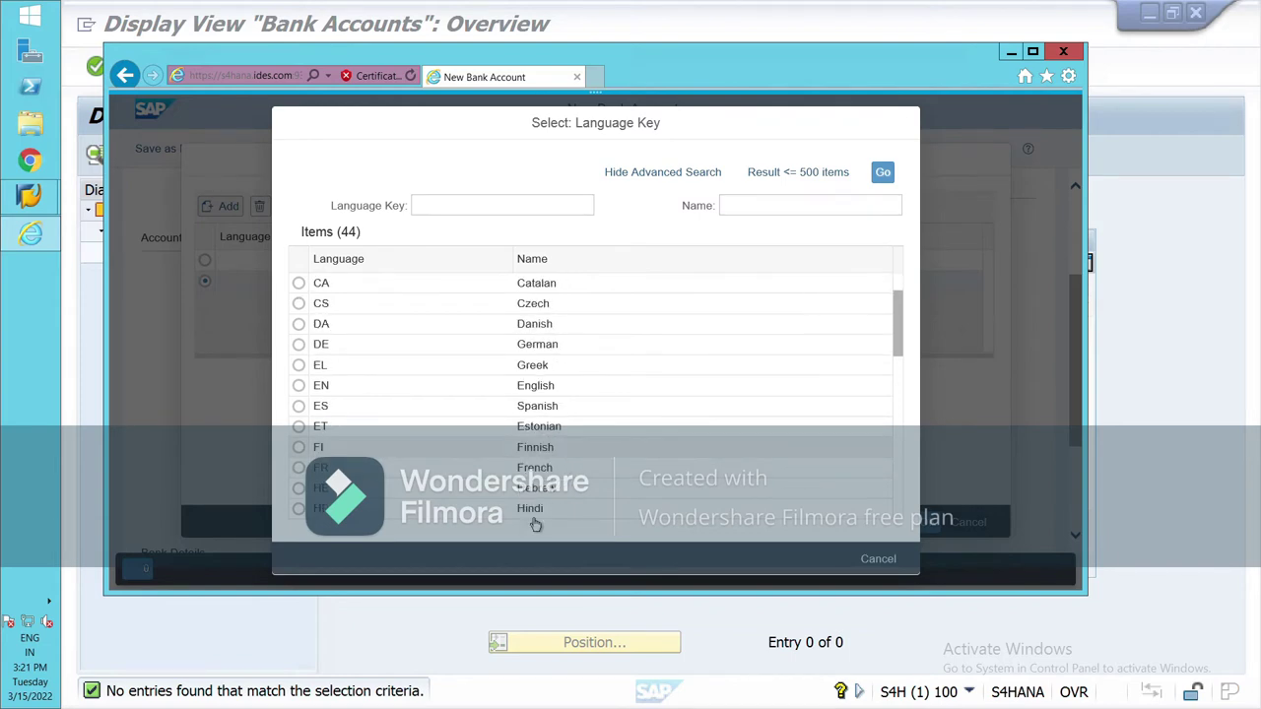
pyautogui.scroll(-3, 535, 525)
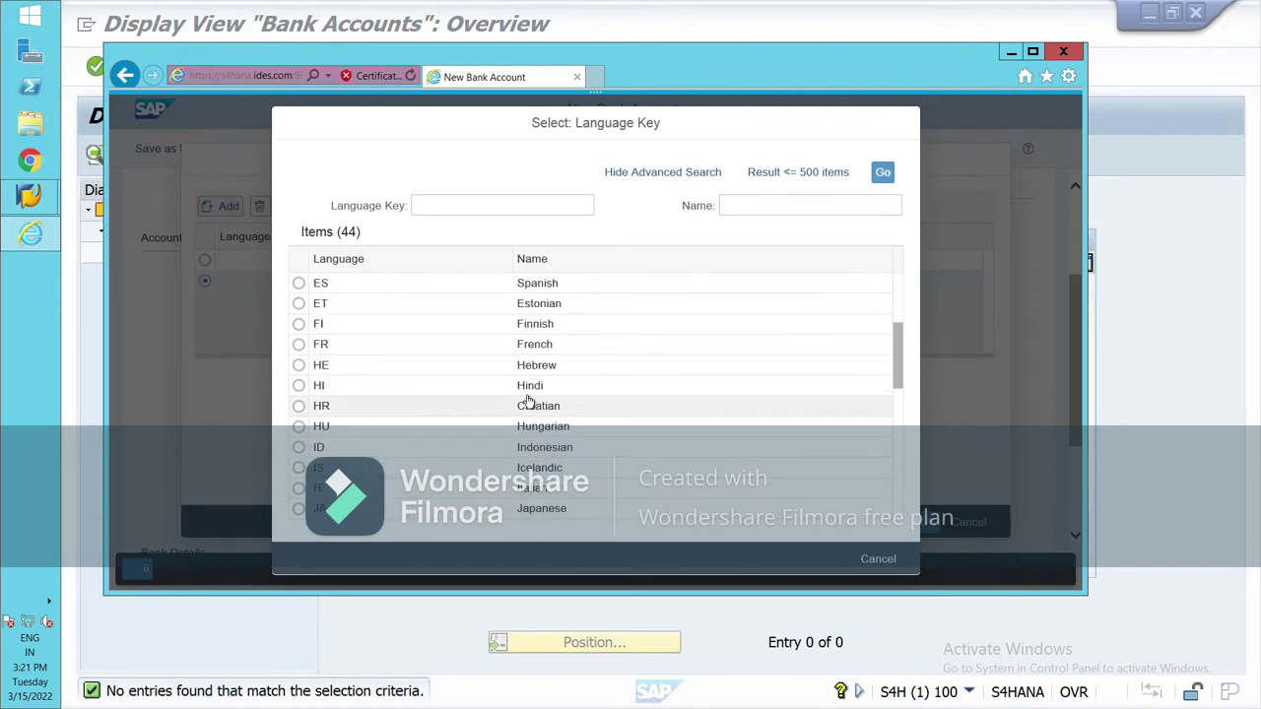
pyautogui.click(428, 387)
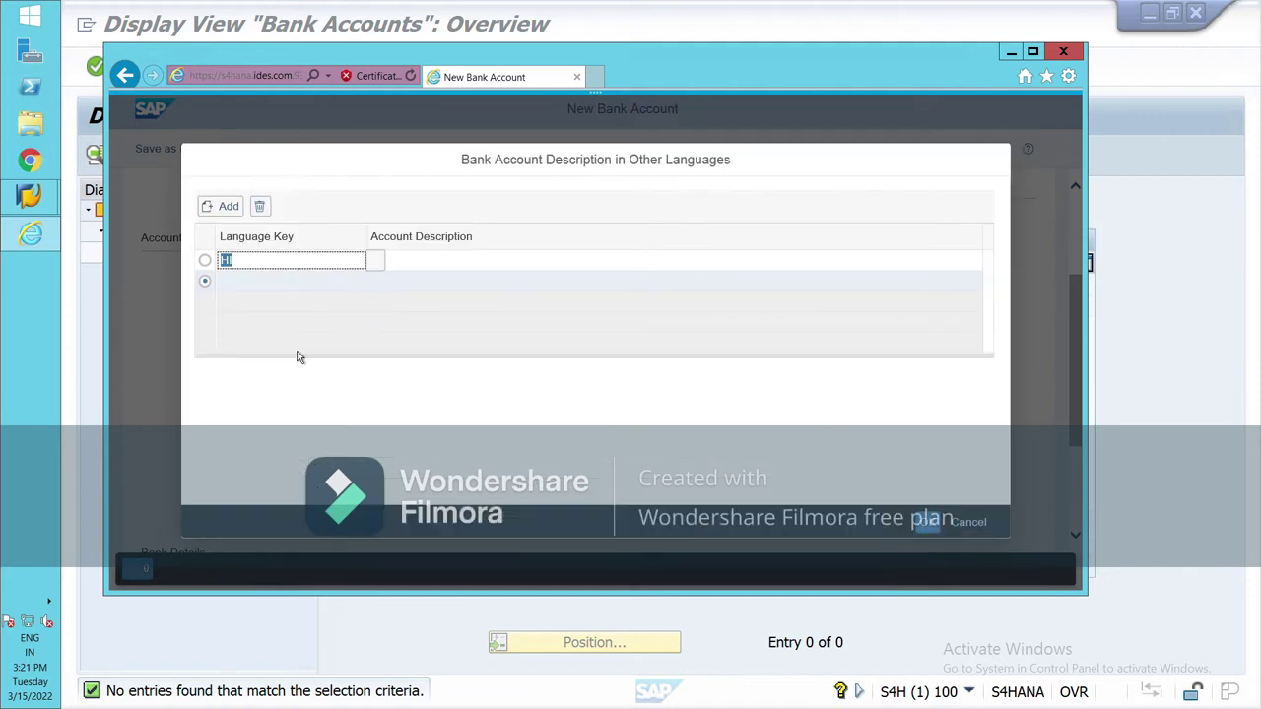
pyautogui.click(411, 268)
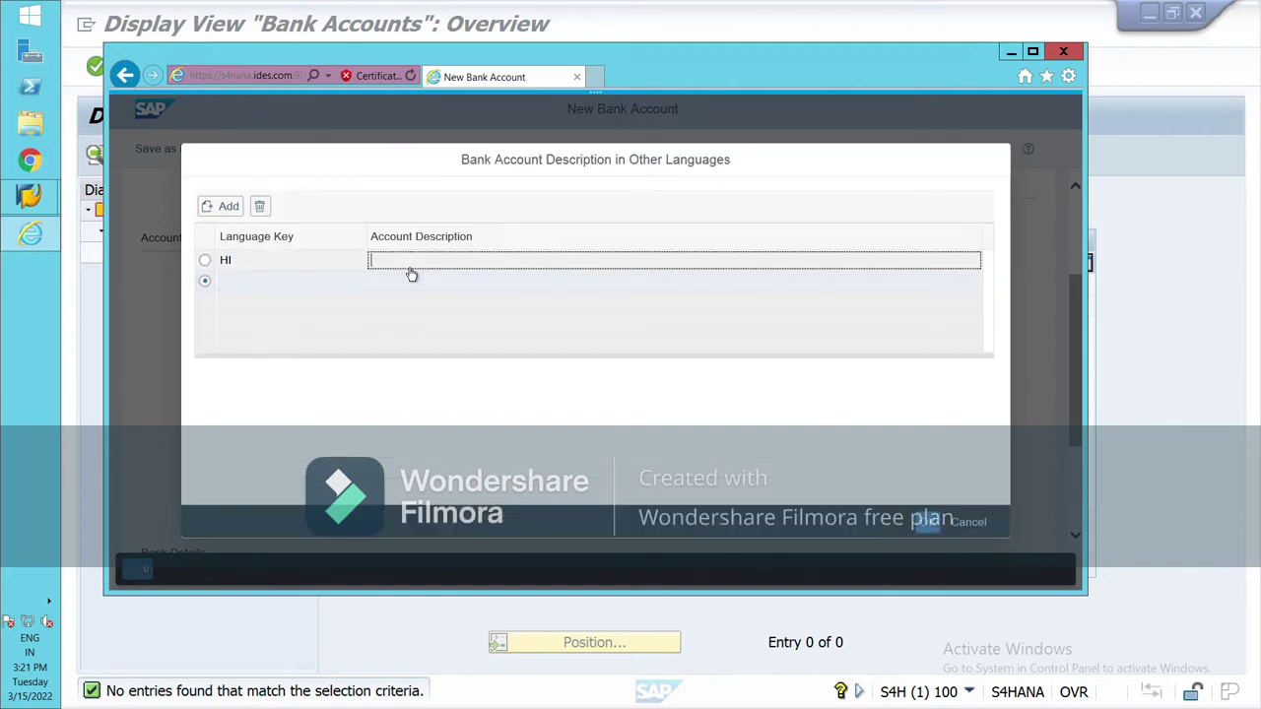
pyautogui.write('AAA')
pyautogui.click(927, 523)
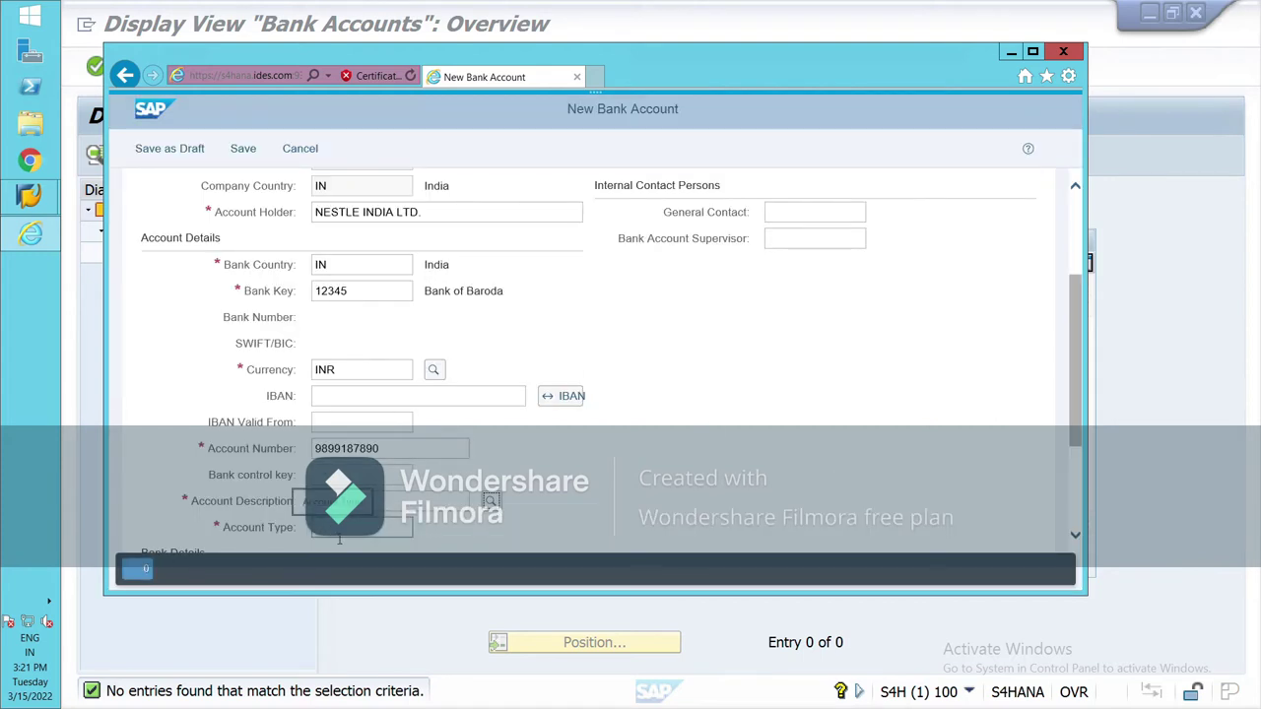
# Set the bank account's type to 01 (Current Account)
pyautogui.click(361, 530)
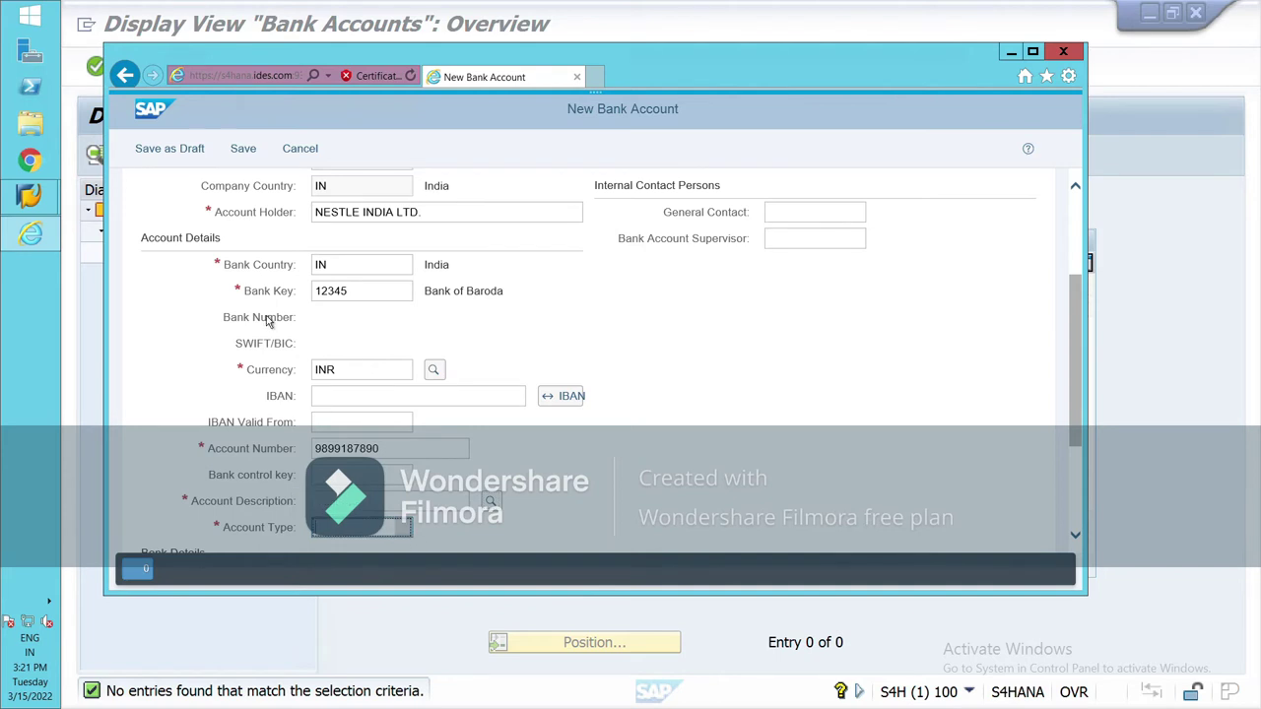
pyautogui.press('F4')
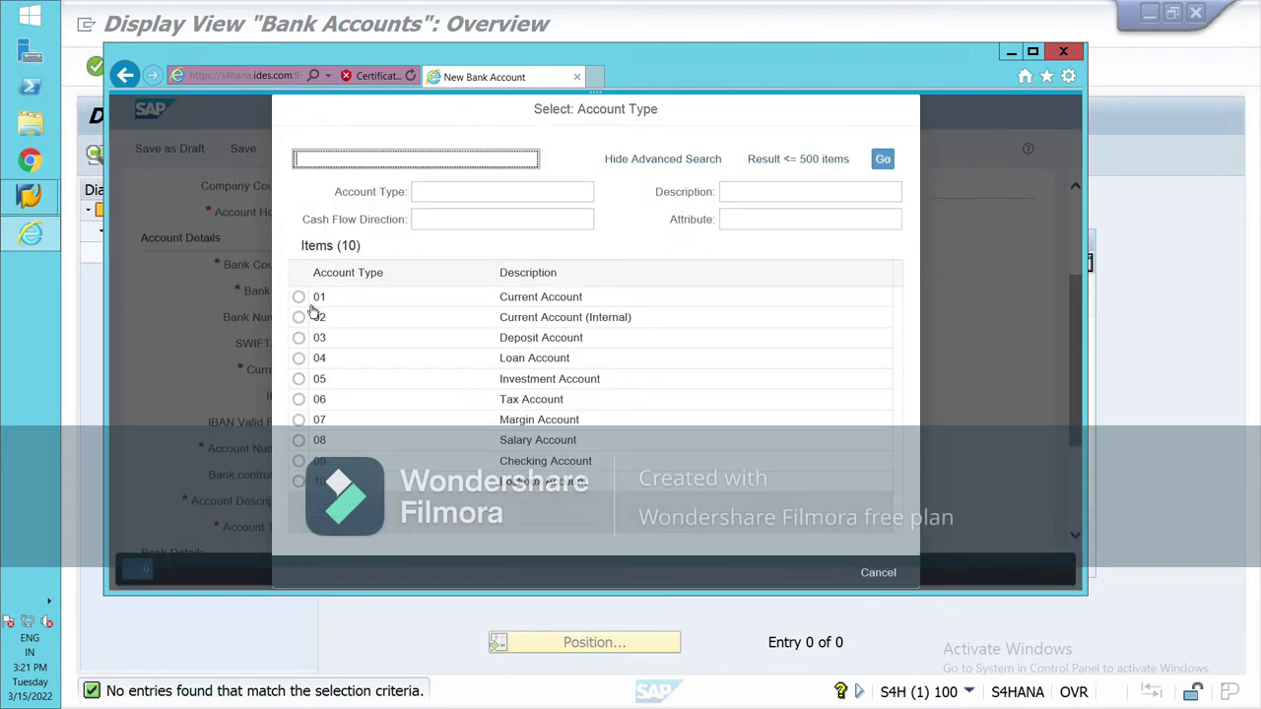
pyautogui.click(310, 300)
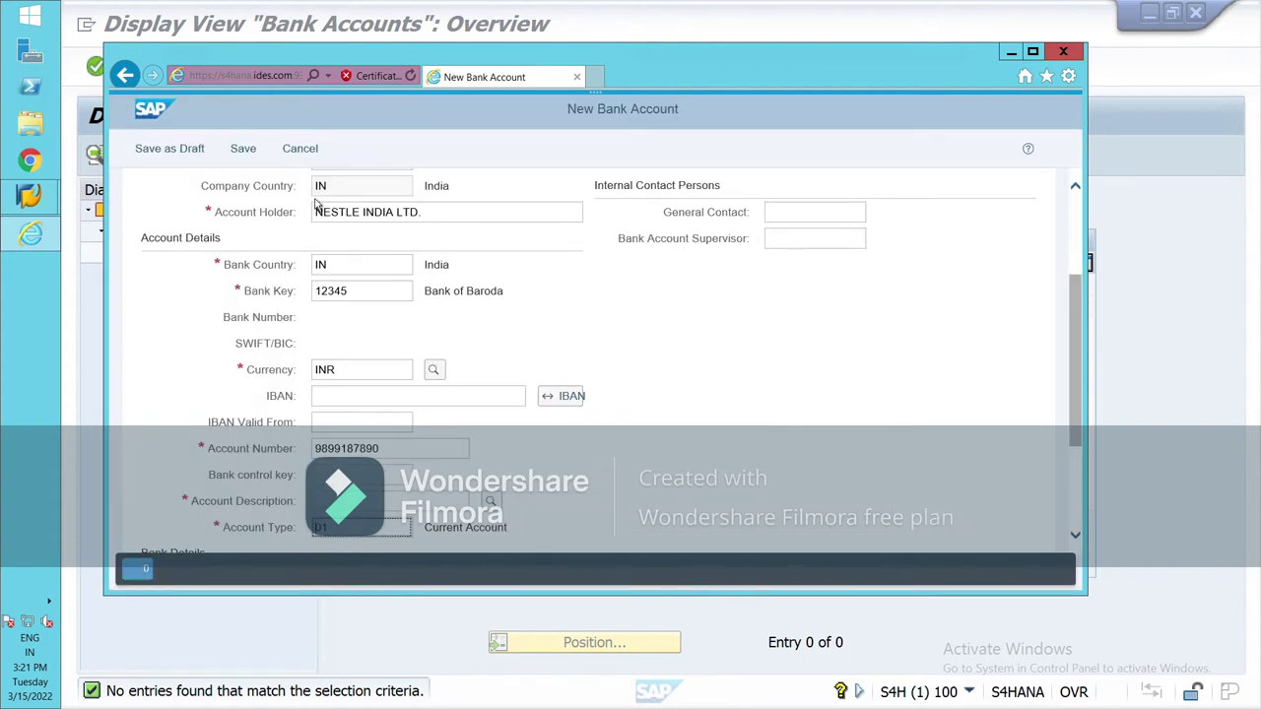
# Add a house bank account connectivity entry for the new account and set its house bank account to NBOB1
pyautogui.scroll(3, 591, 372)
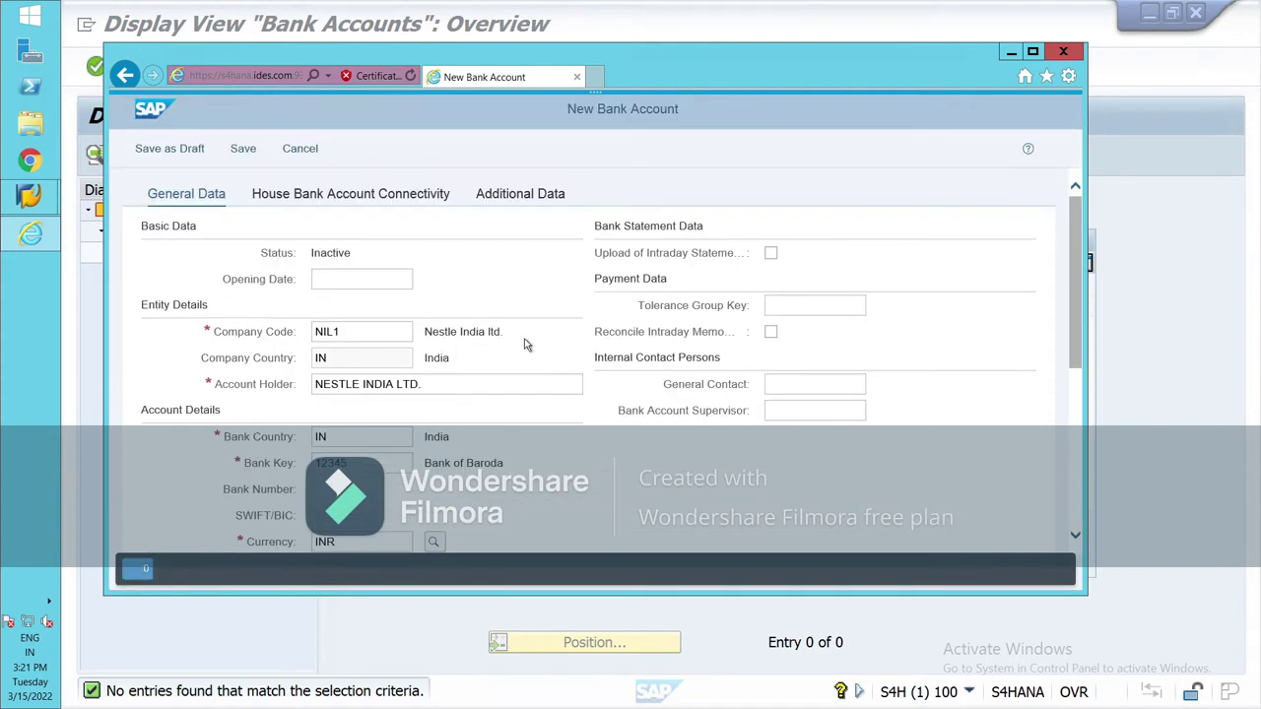
pyautogui.click(338, 200)
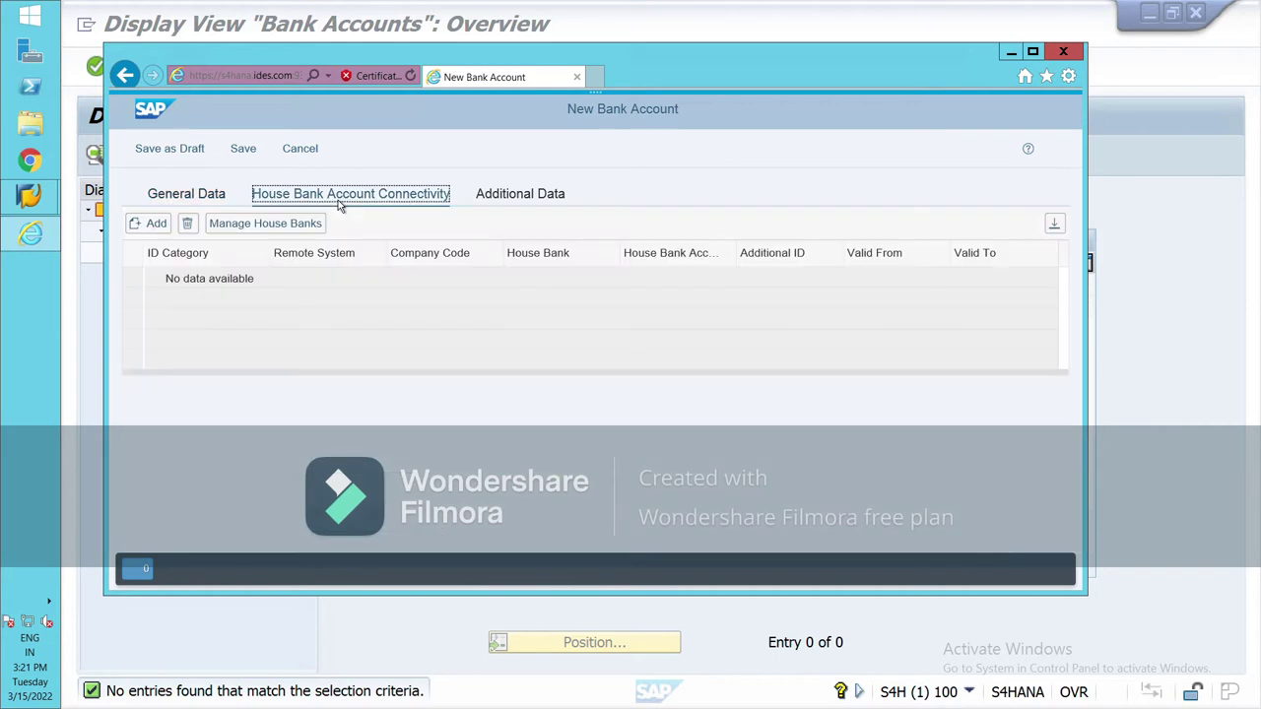
pyautogui.click(155, 225)
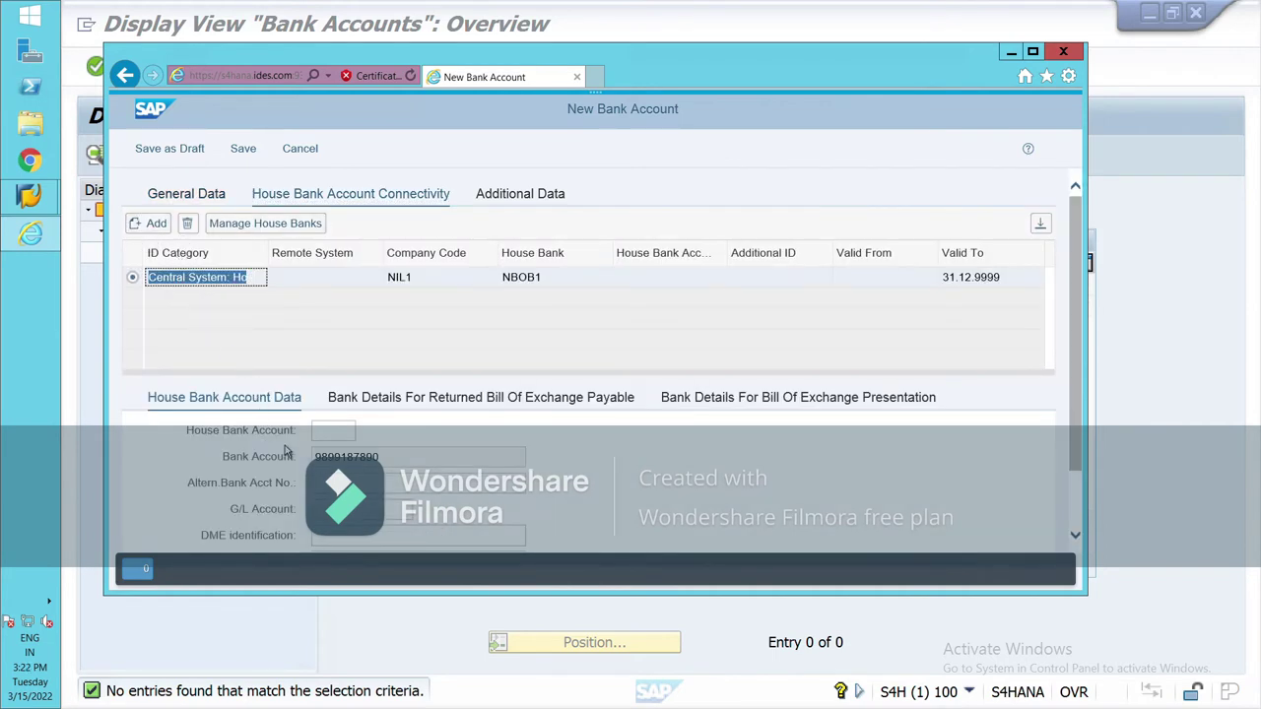
pyautogui.click(341, 433)
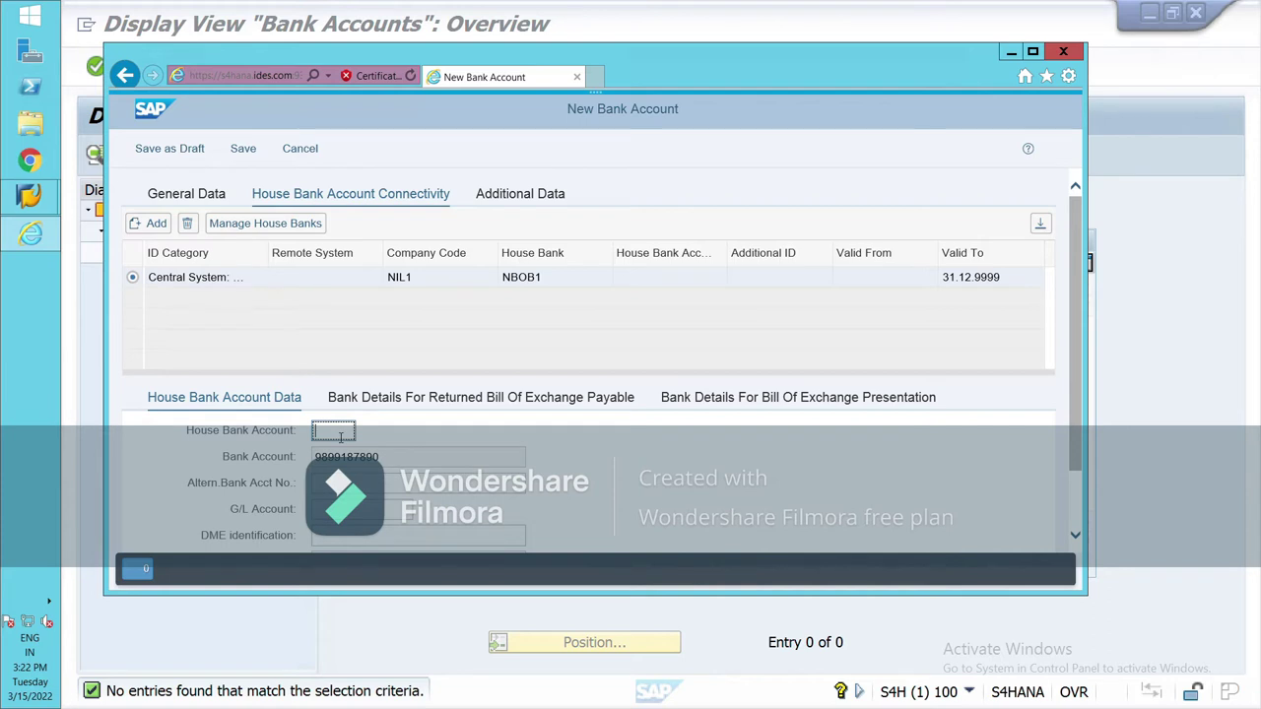
pyautogui.write('NBO')
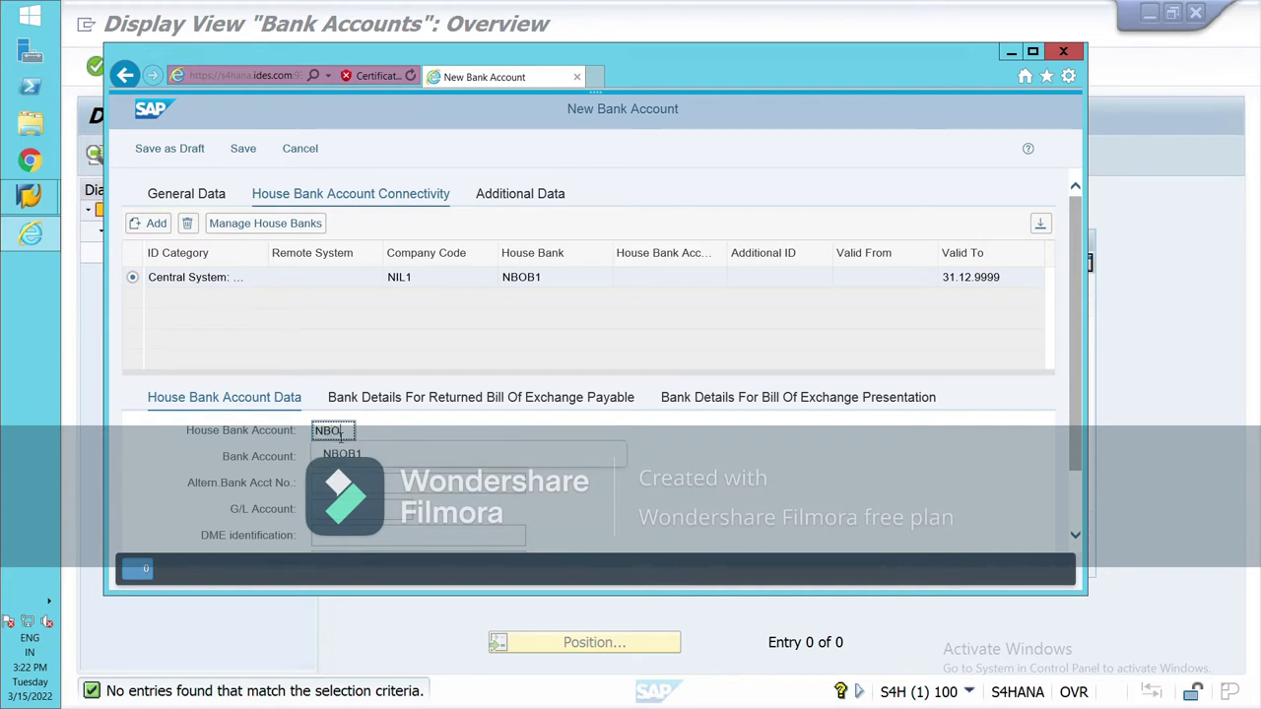
pyautogui.click(342, 454)
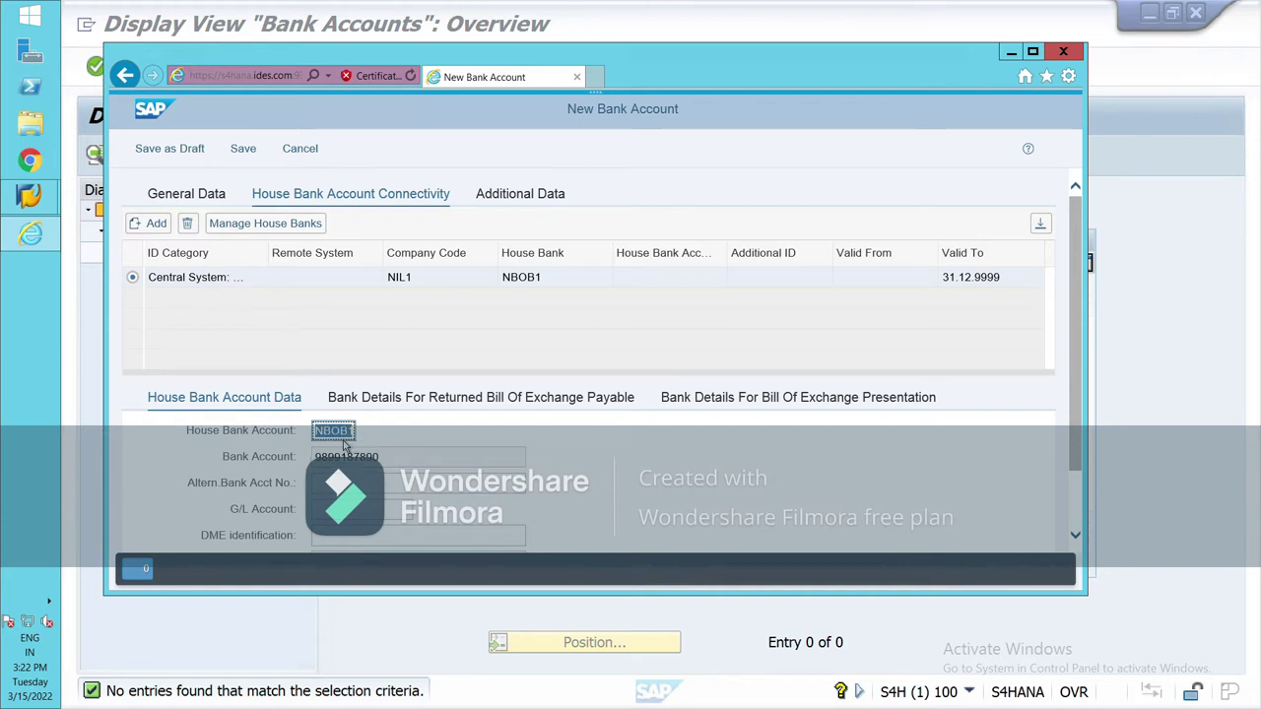
# Search chart of accounts NIL1 and assign G/L account 100009 (BOB main a/c) to the house bank account
pyautogui.scroll(-1, 644, 530)
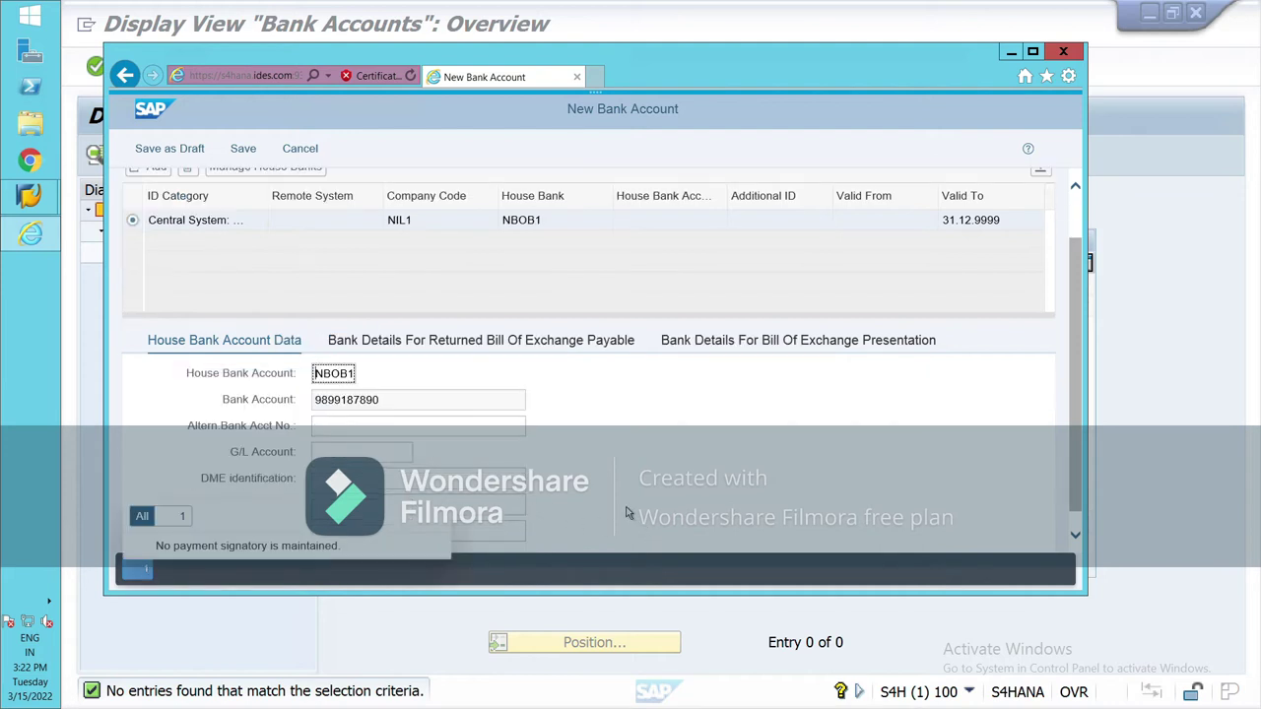
pyautogui.click(394, 436)
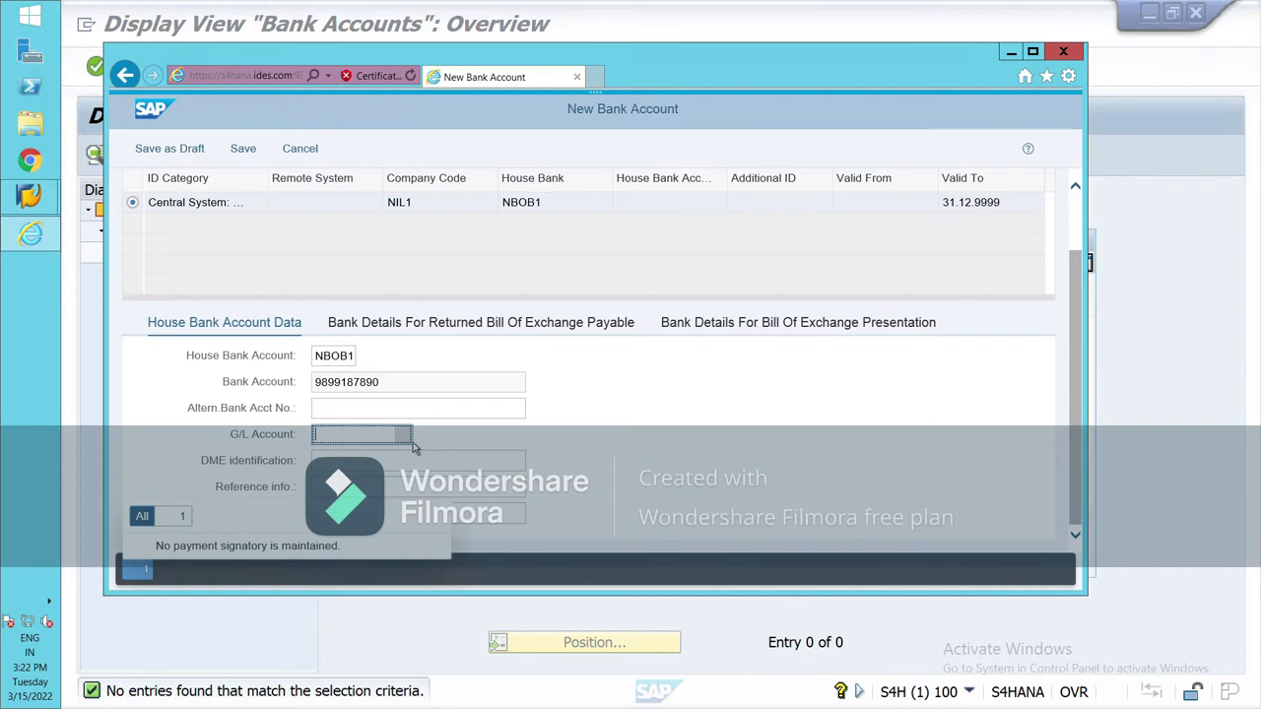
pyautogui.click(412, 441)
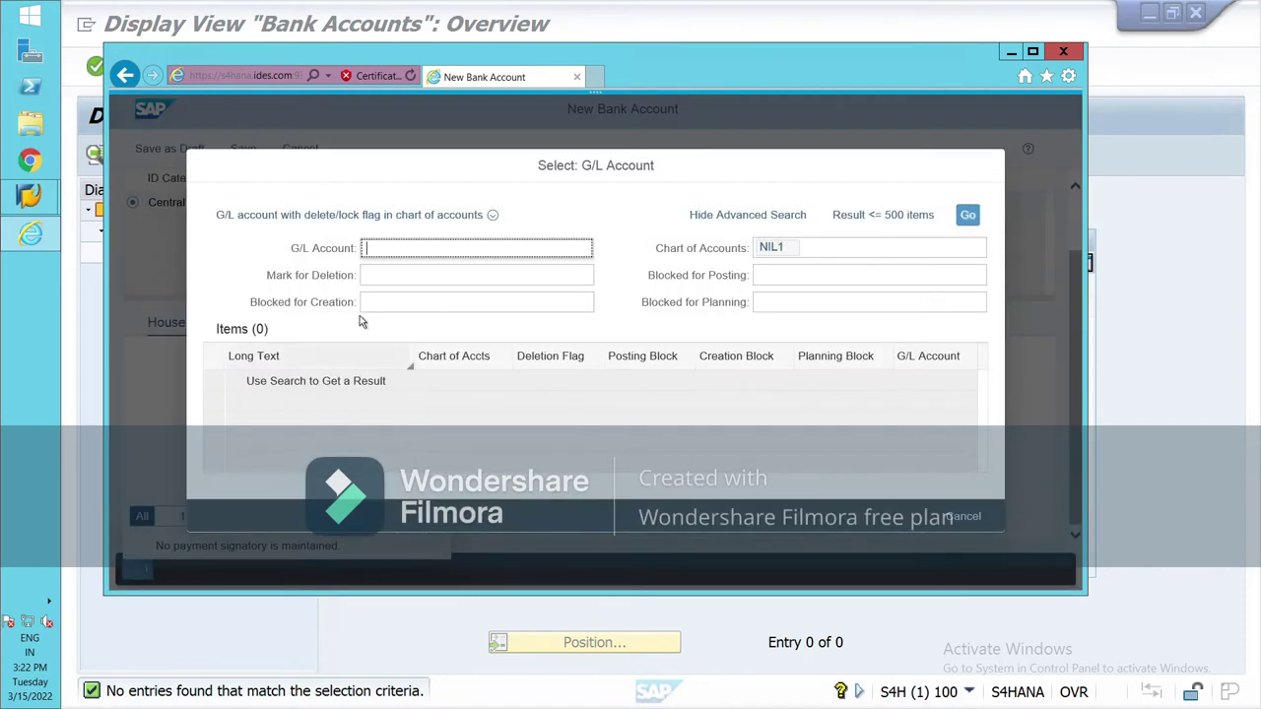
pyautogui.click(968, 211)
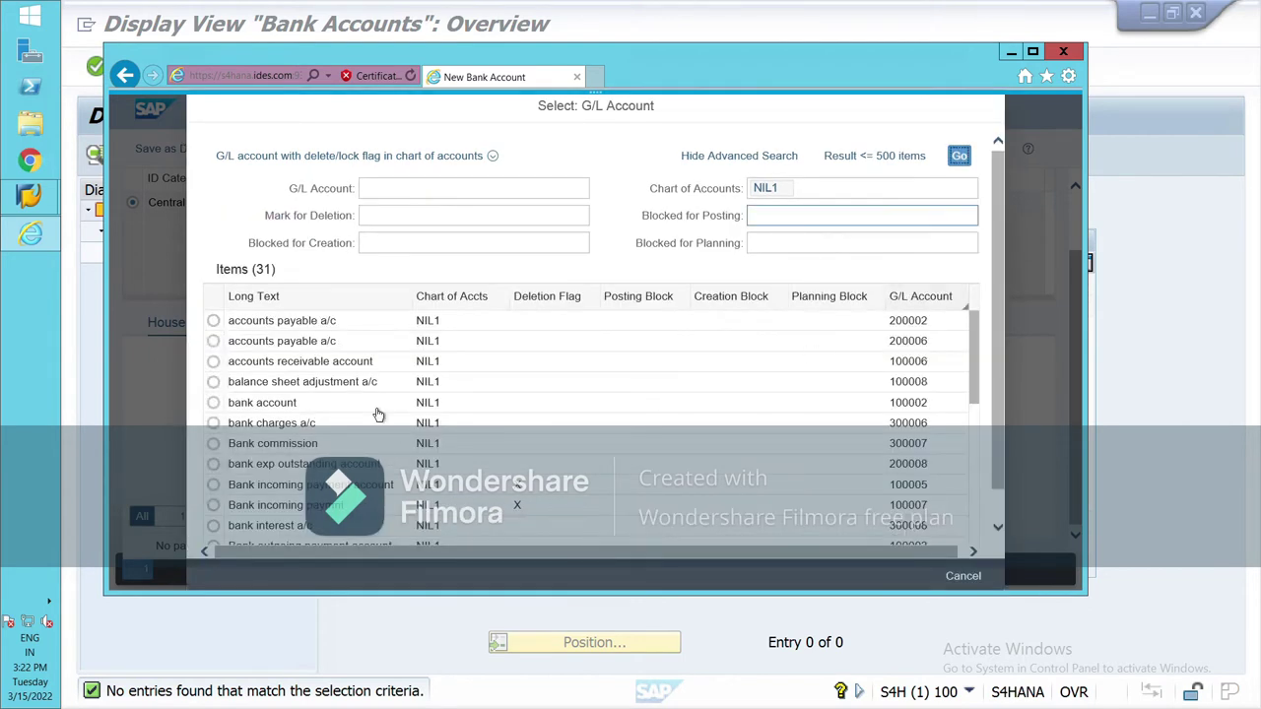
pyautogui.scroll(-1, 330, 359)
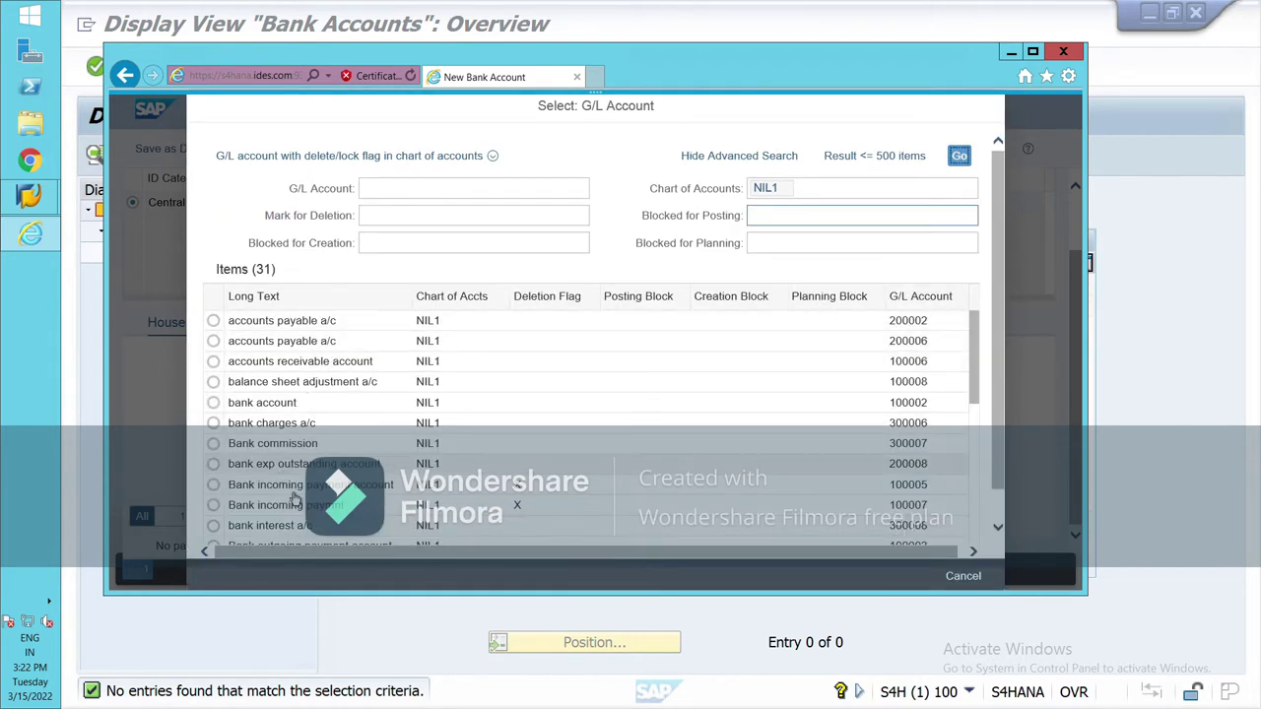
pyautogui.scroll(-1, 332, 527)
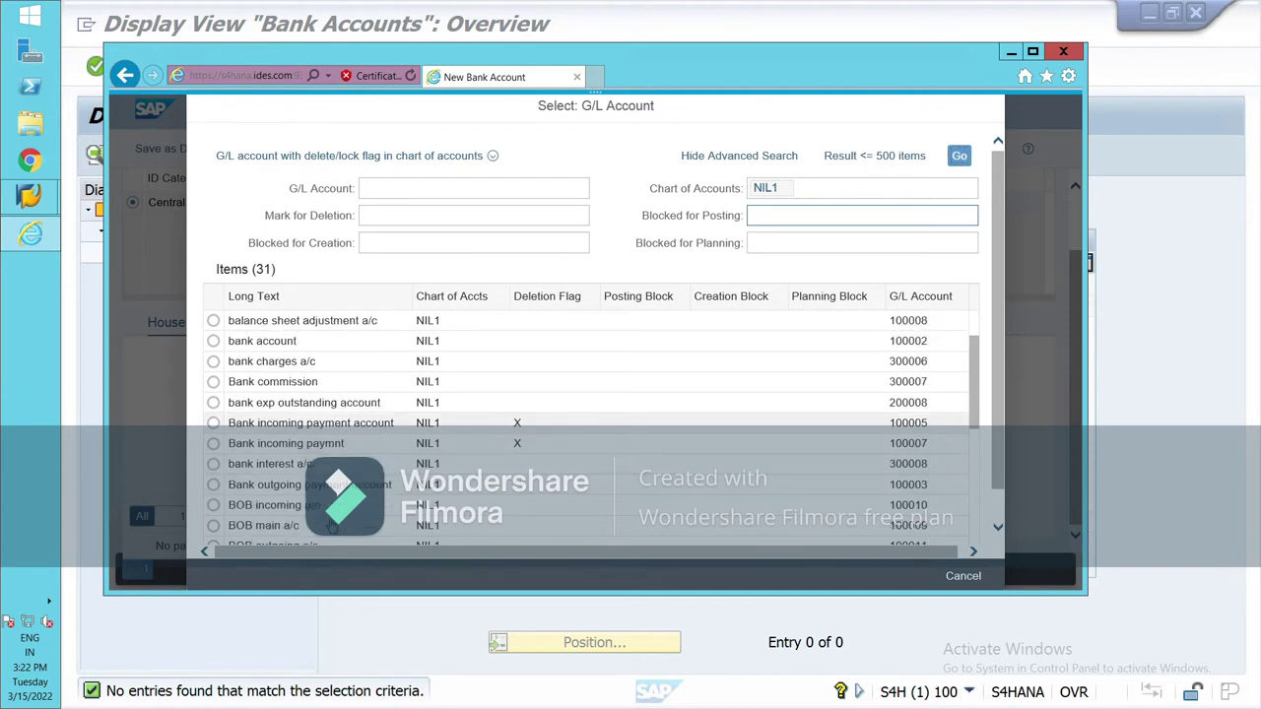
pyautogui.scroll(-2, 285, 483)
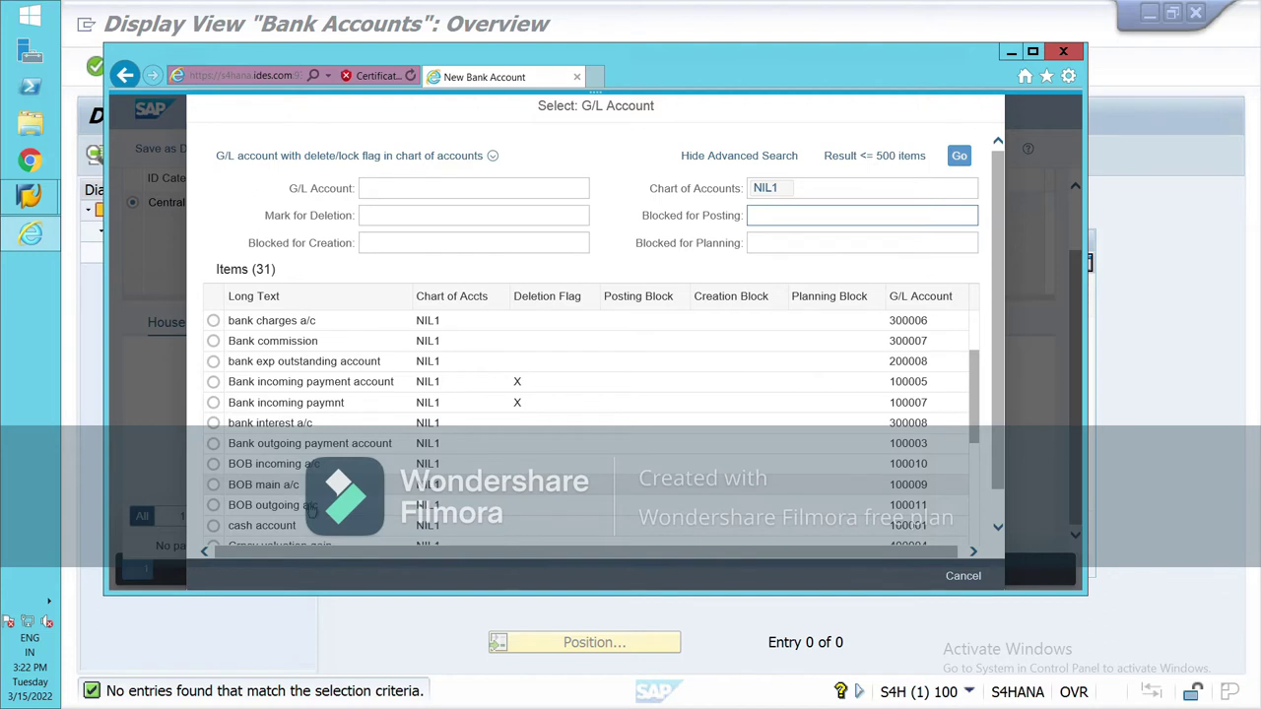
pyautogui.scroll(-2, 311, 507)
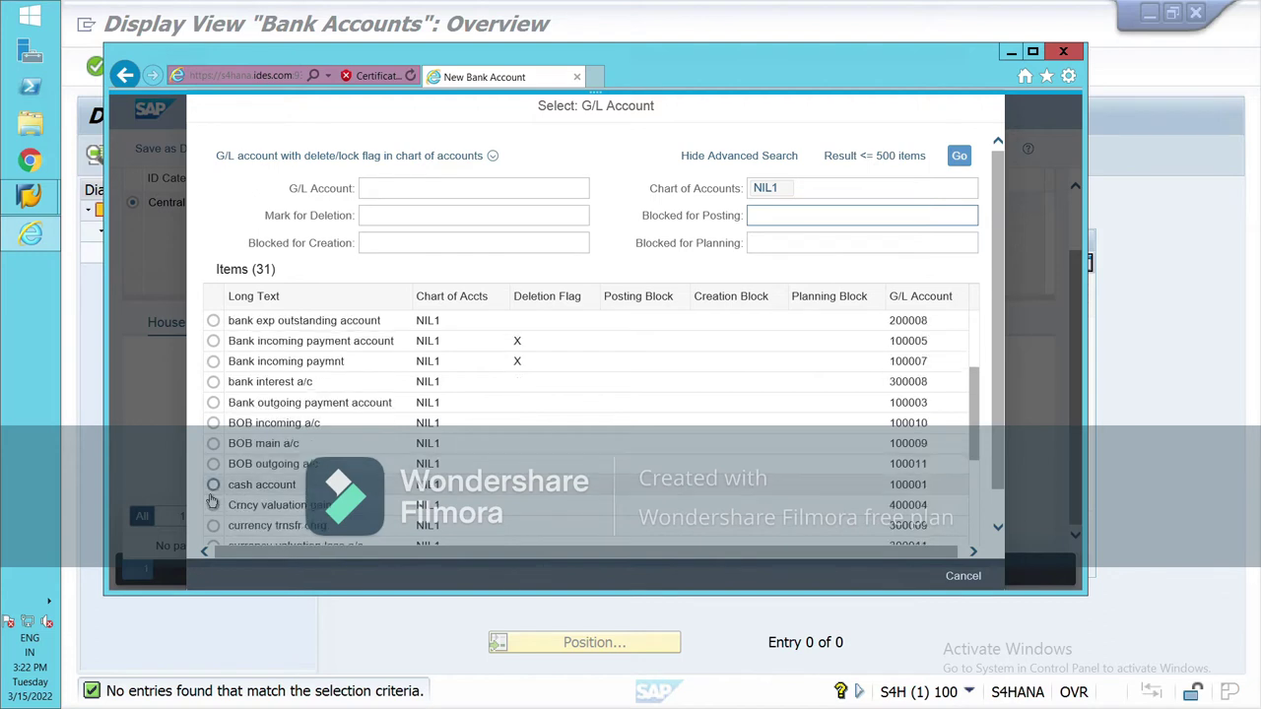
pyautogui.click(214, 444)
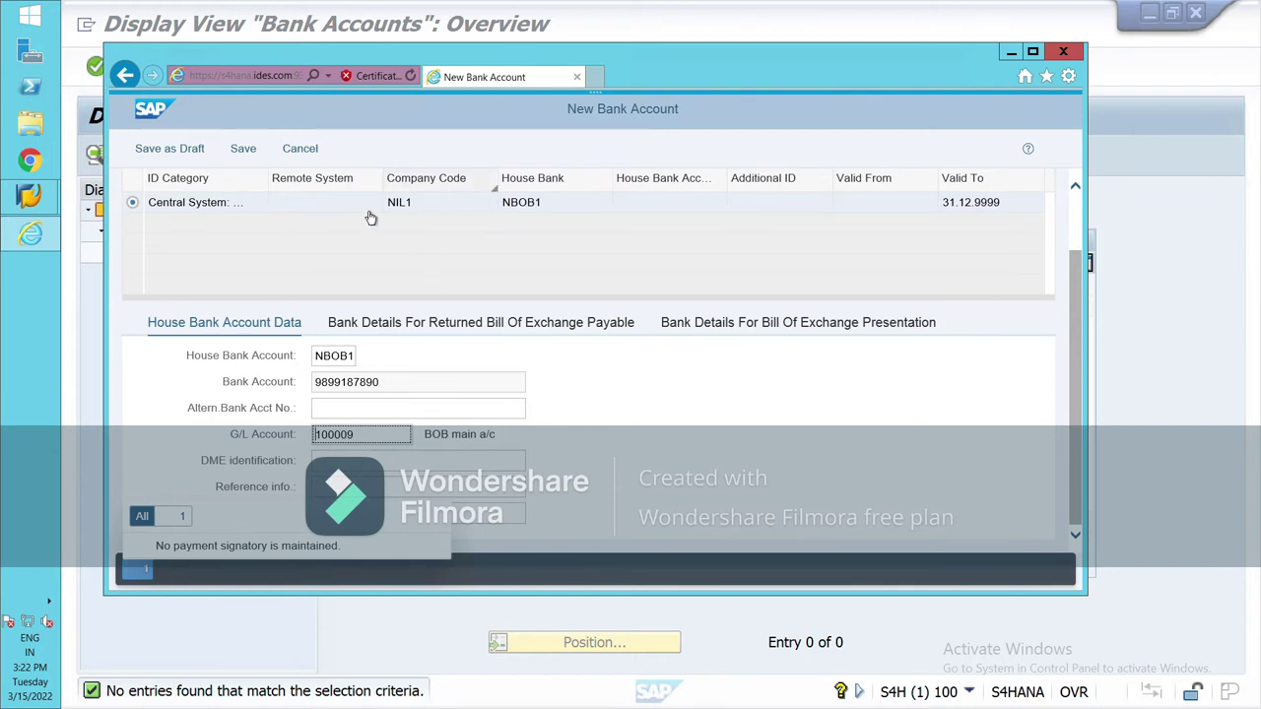
# Review the new bank account's additional data and general data, and try to save the account
pyautogui.scroll(2, 680, 433)
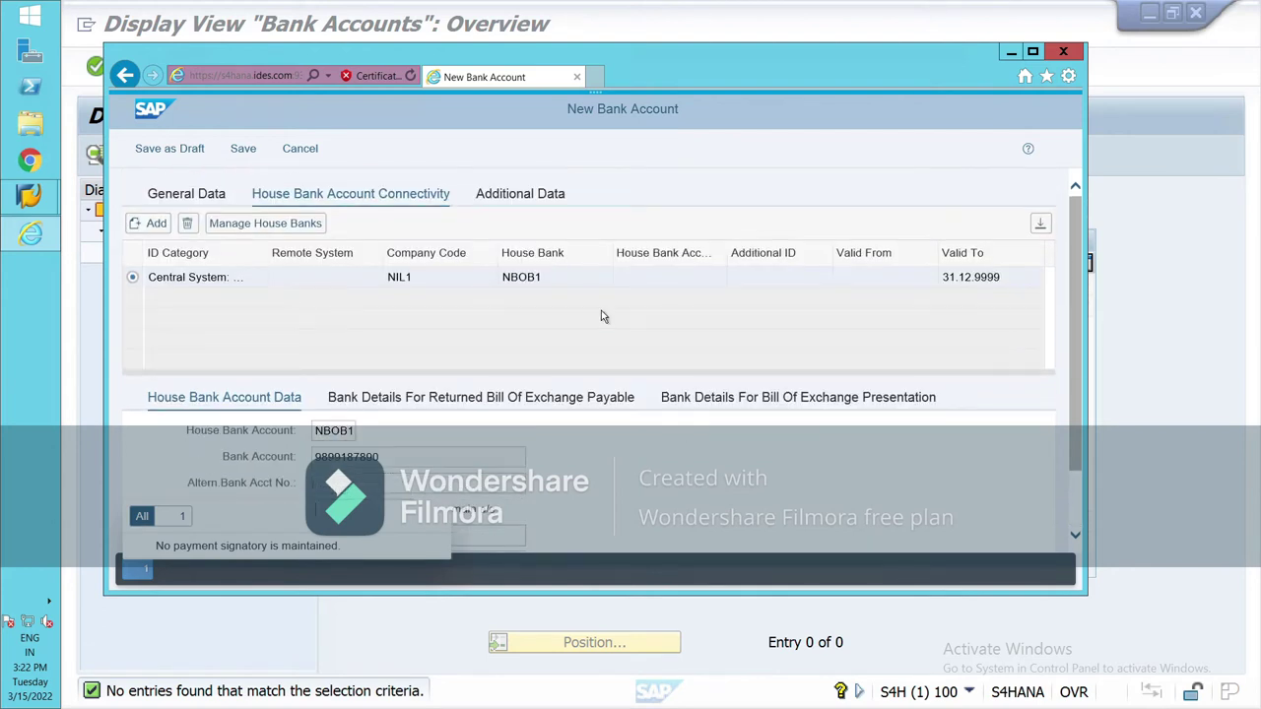
pyautogui.click(553, 205)
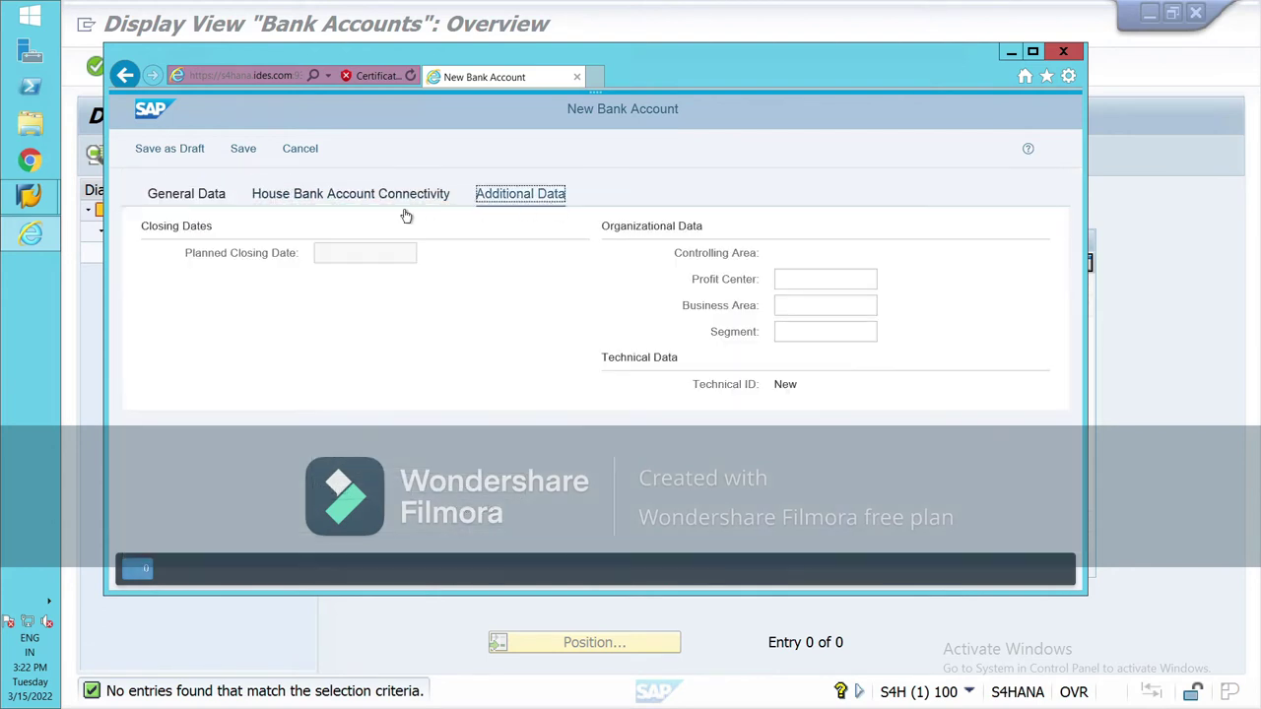
pyautogui.click(333, 200)
pyautogui.click(189, 200)
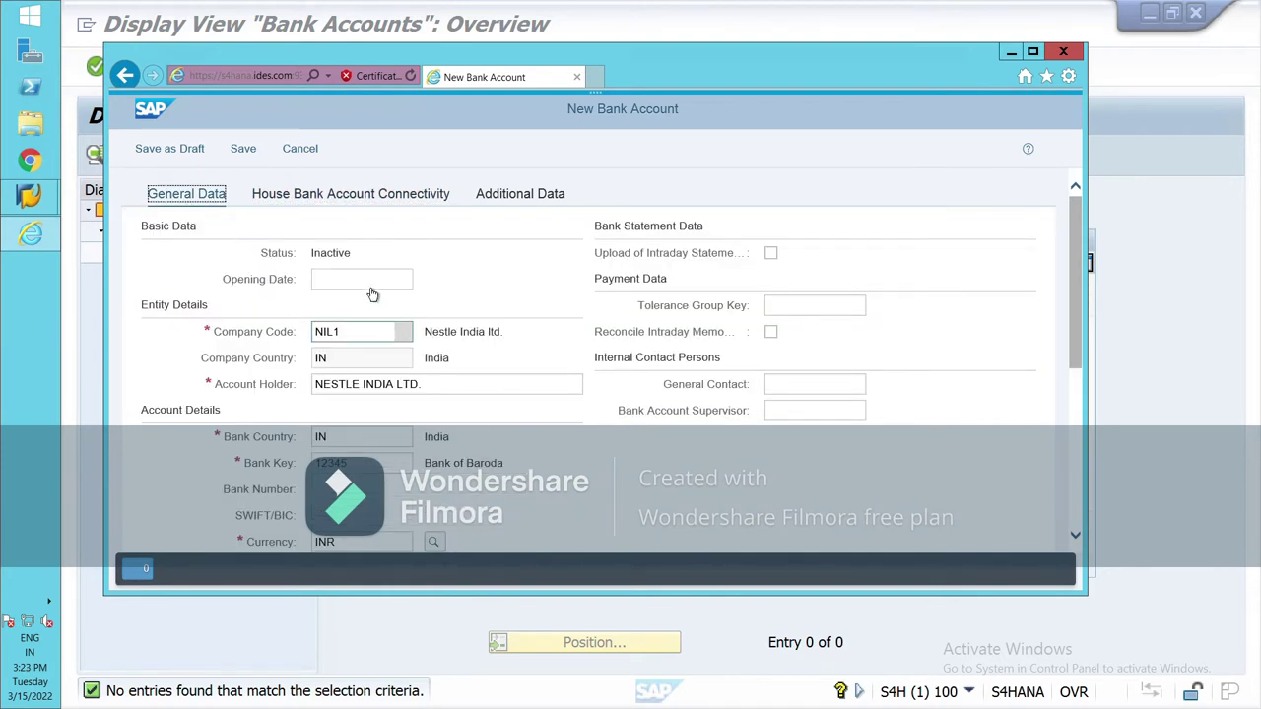
pyautogui.click(244, 149)
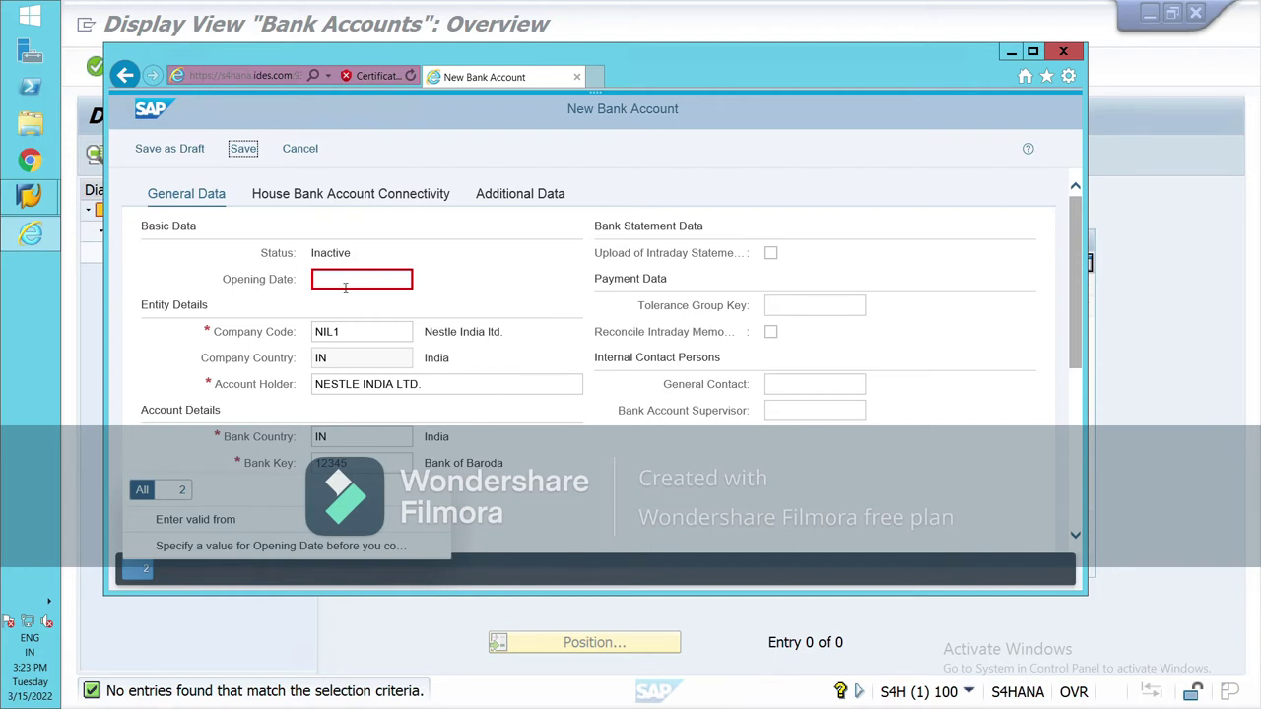
# Set the bank account's opening date to 15.03.2022 and try to save the account again
pyautogui.click(344, 287)
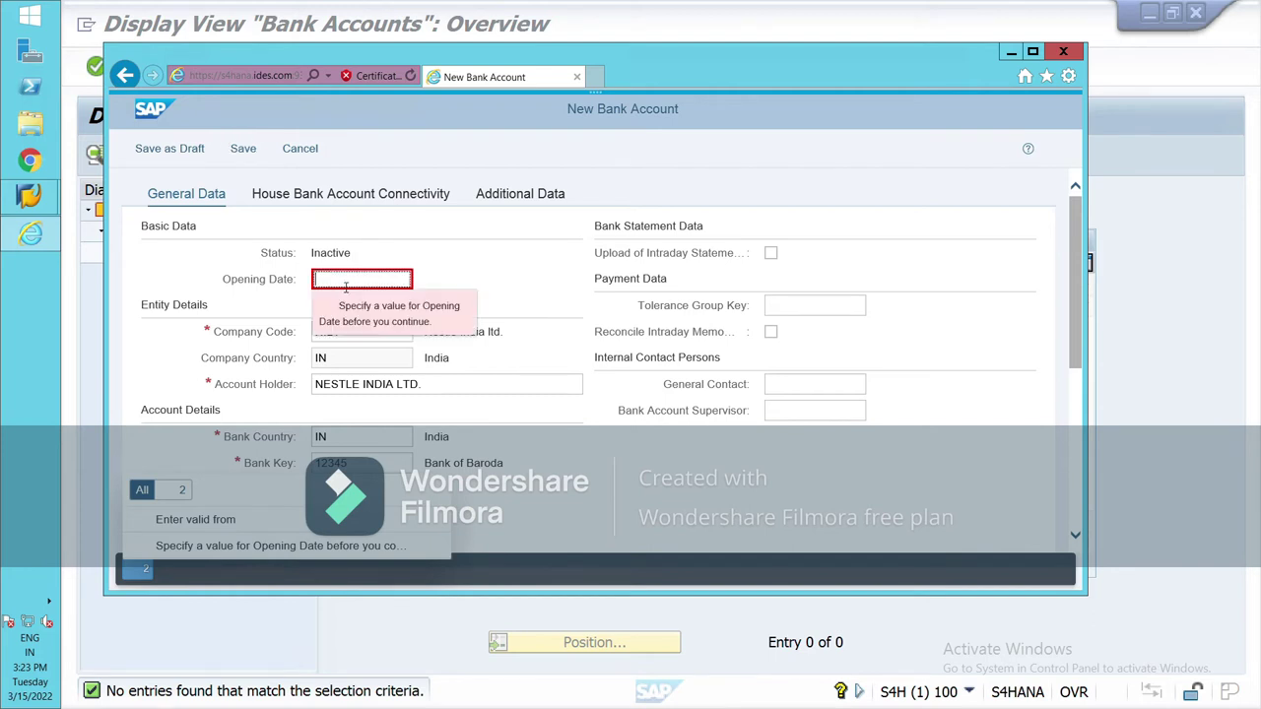
pyautogui.write('15.03.2022')
pyautogui.press('Return')
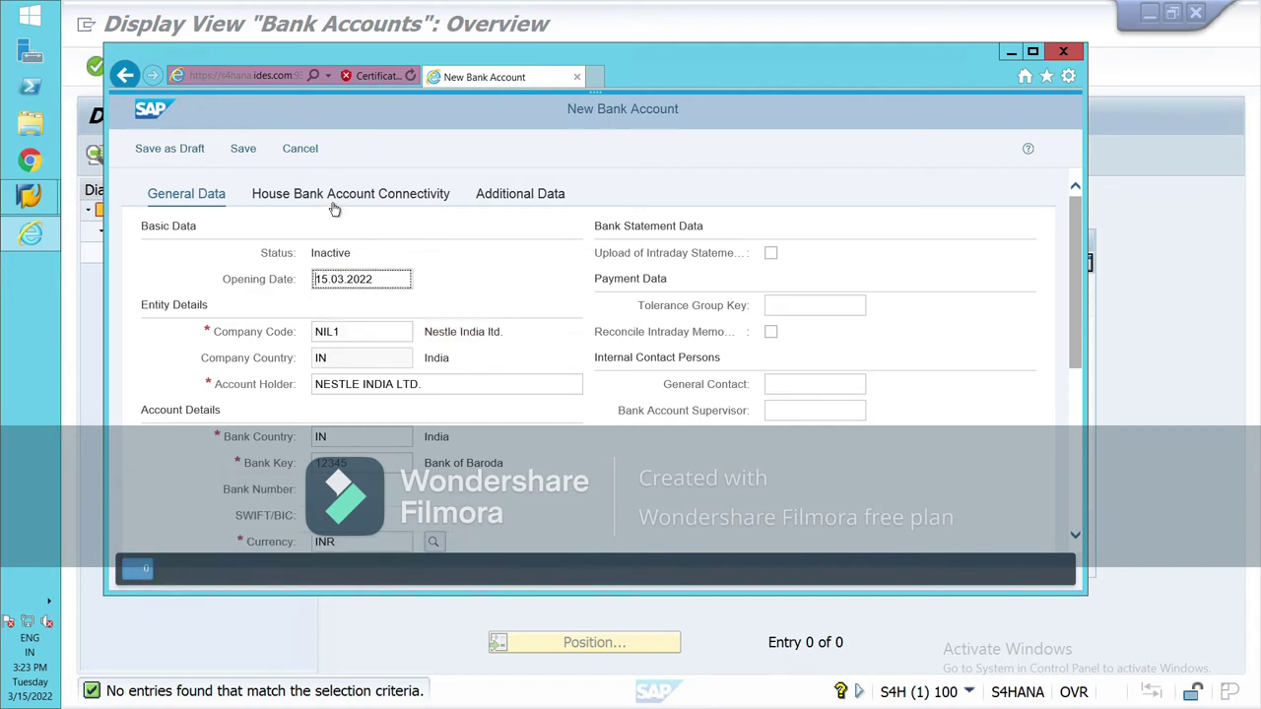
pyautogui.click(245, 160)
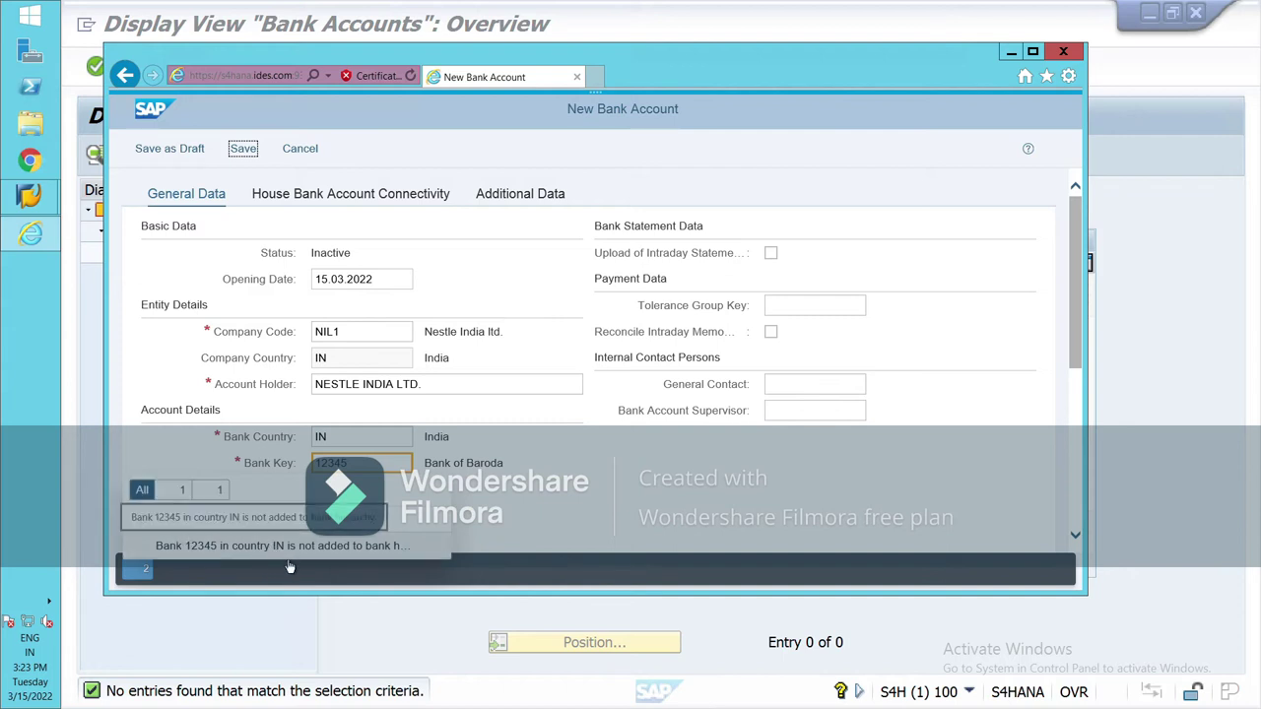
pyautogui.click(407, 553)
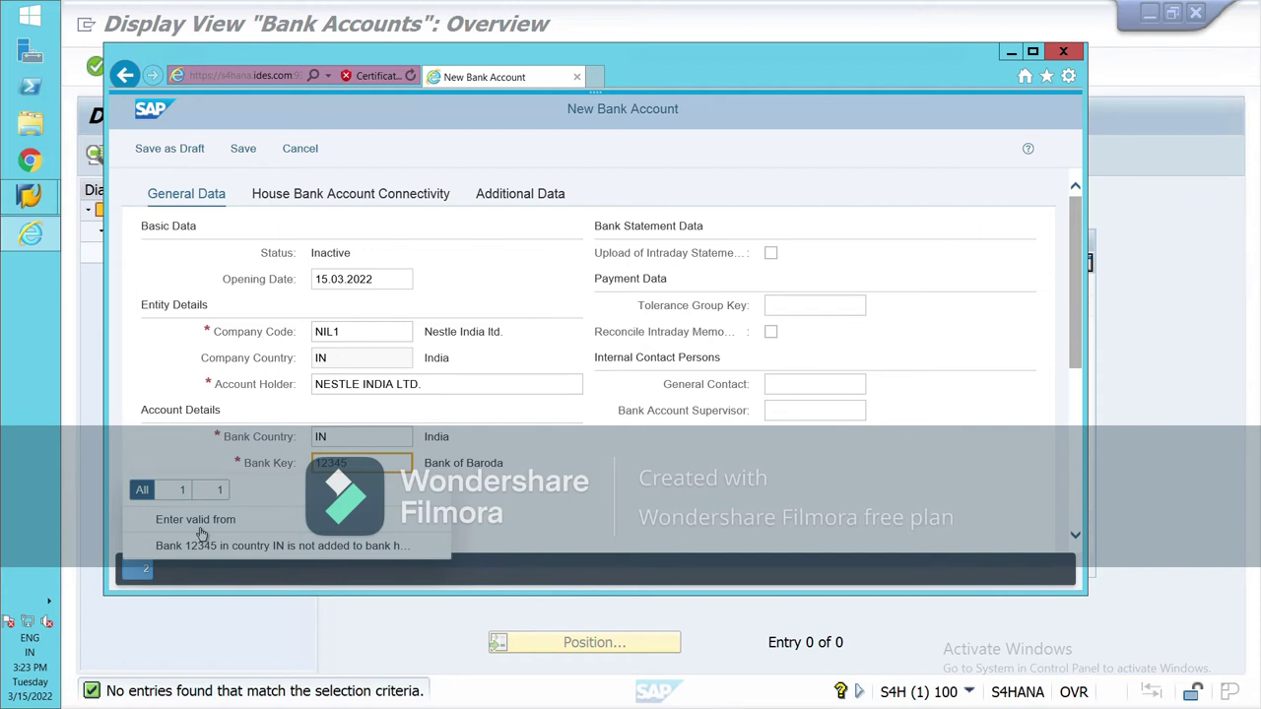
# Set the house bank account connectivity's valid-from date to 15.03.2022, save the bank account, and view its general data
pyautogui.click(413, 207)
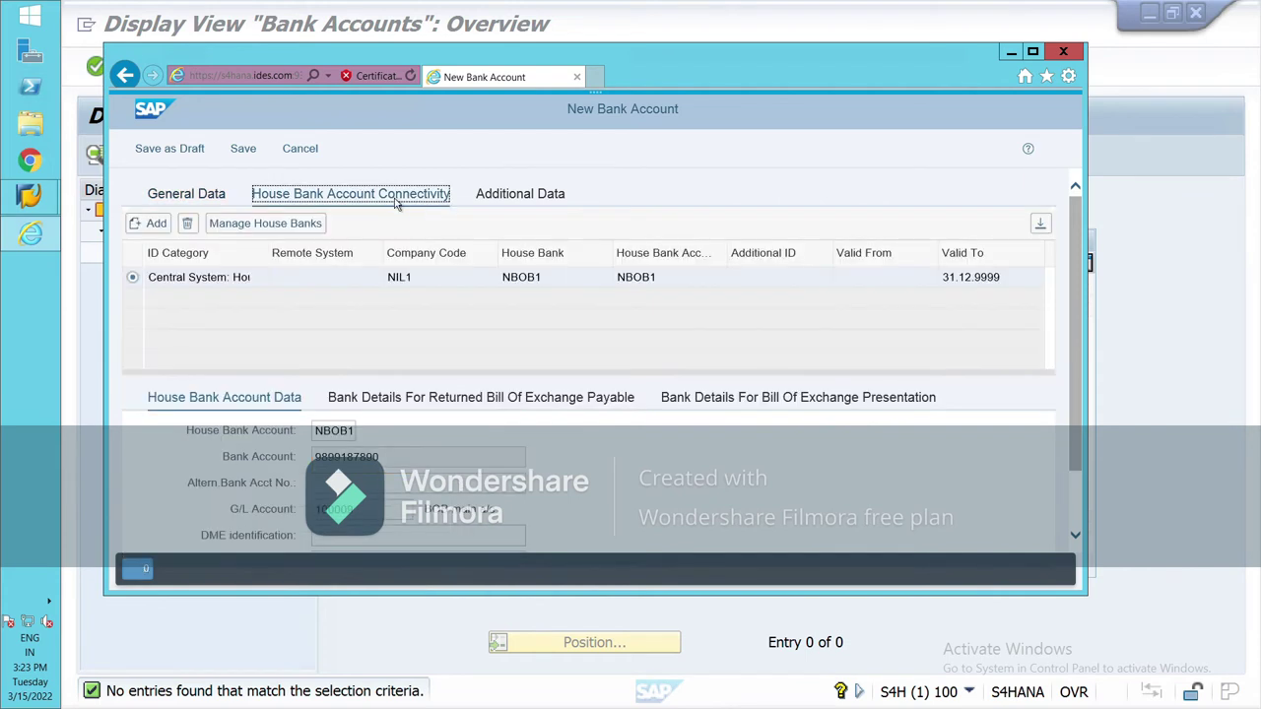
pyautogui.click(877, 294)
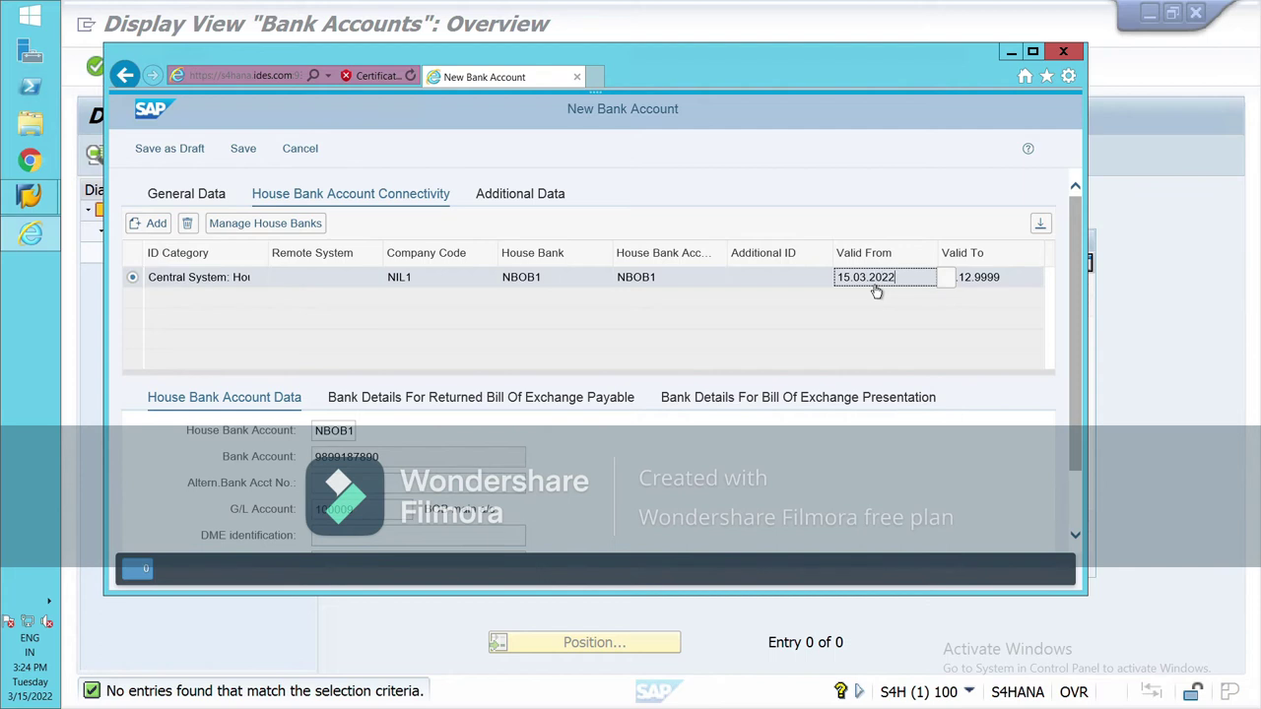
pyautogui.doubleClick(875, 287)
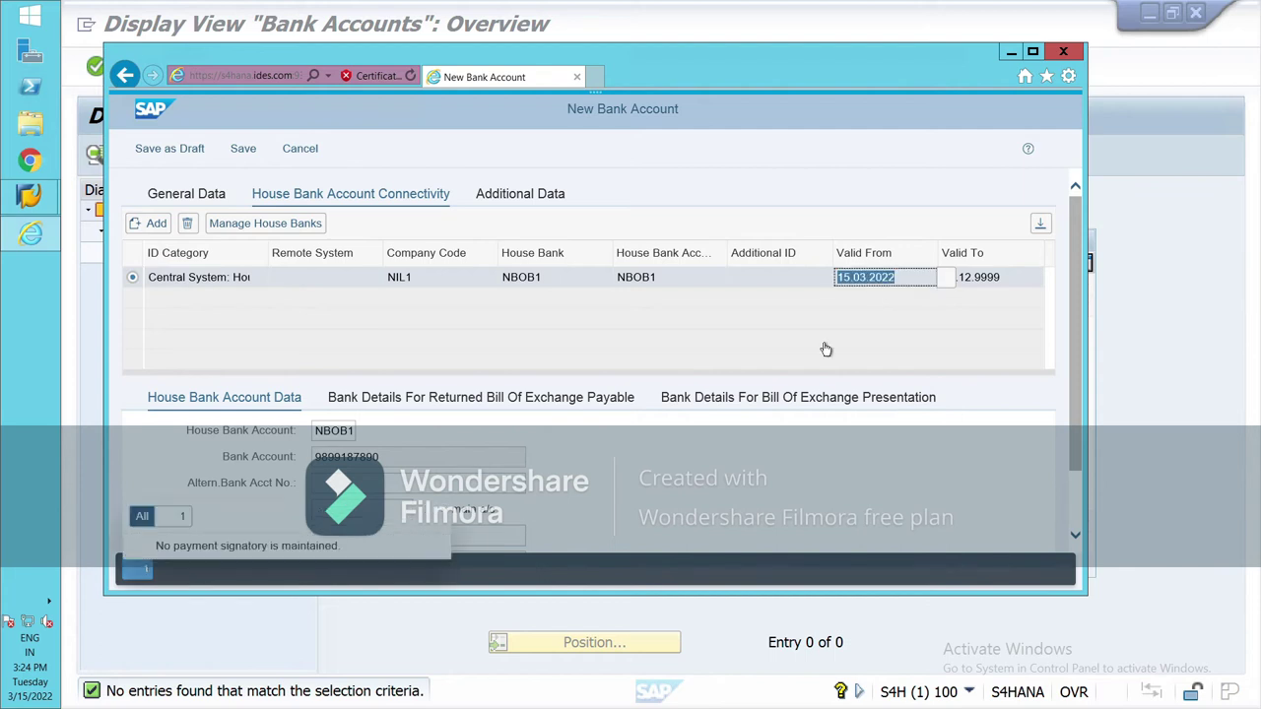
pyautogui.click(248, 160)
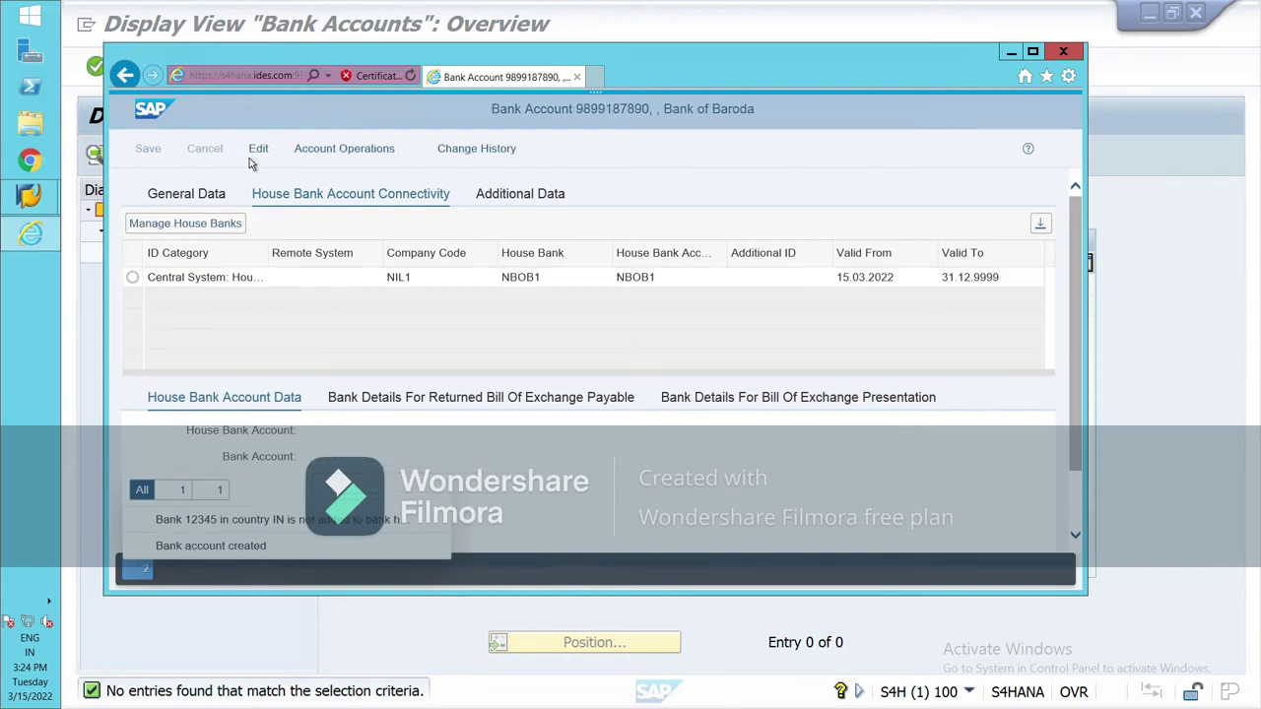
pyautogui.click(186, 193)
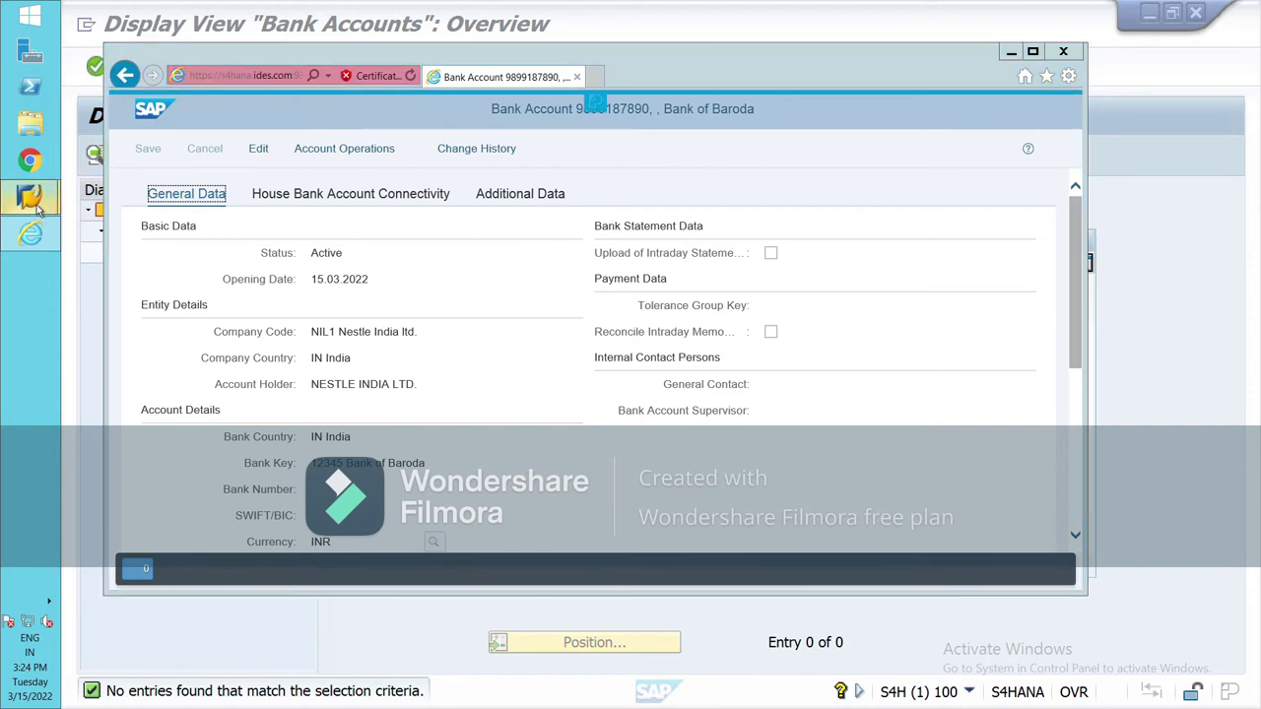
# Switch back to SAP GUI, return to the house banks of NIL1, and display the bank accounts of NBOB1
pyautogui.moveTo(38, 209)
pyautogui.click(161, 264)
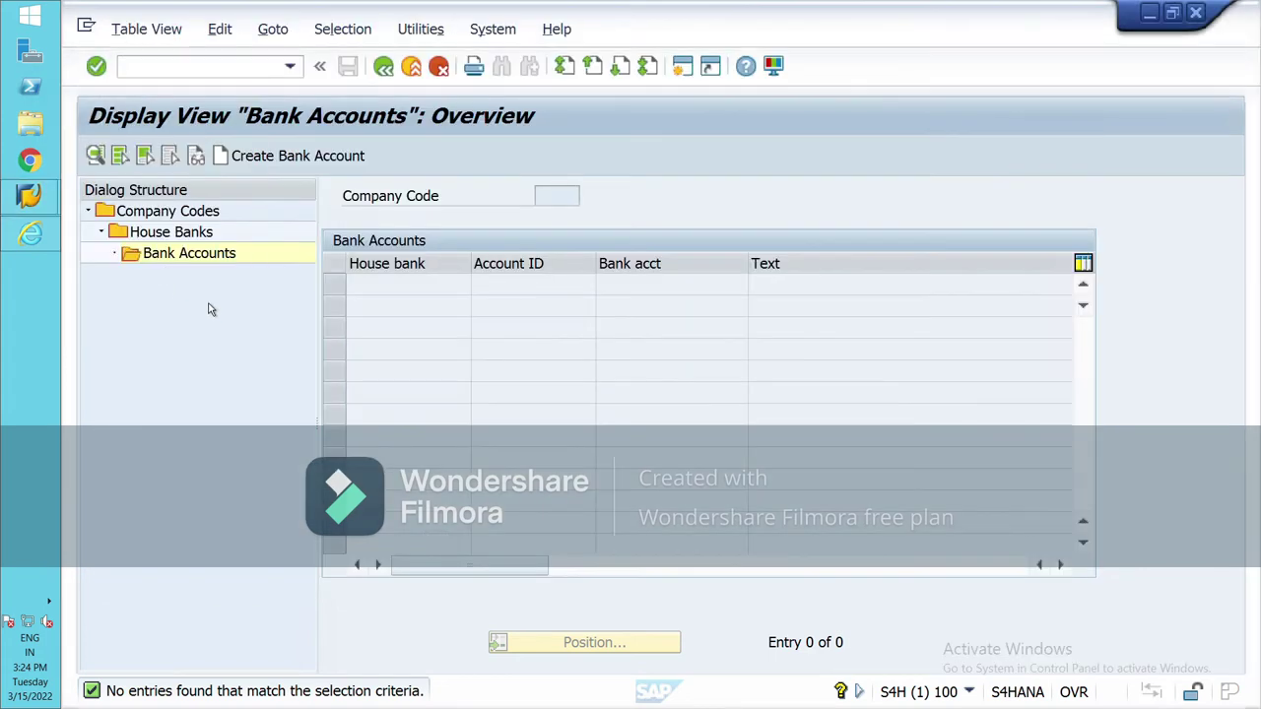
pyautogui.click(392, 73)
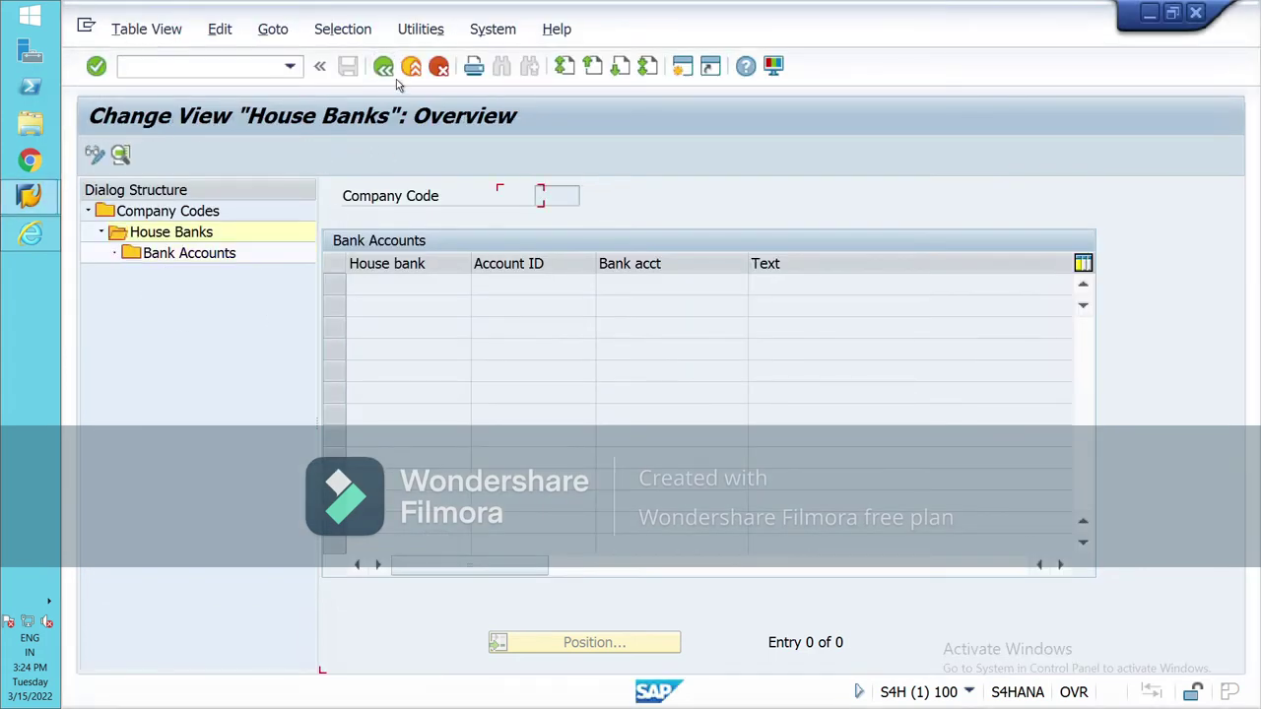
pyautogui.click(335, 288)
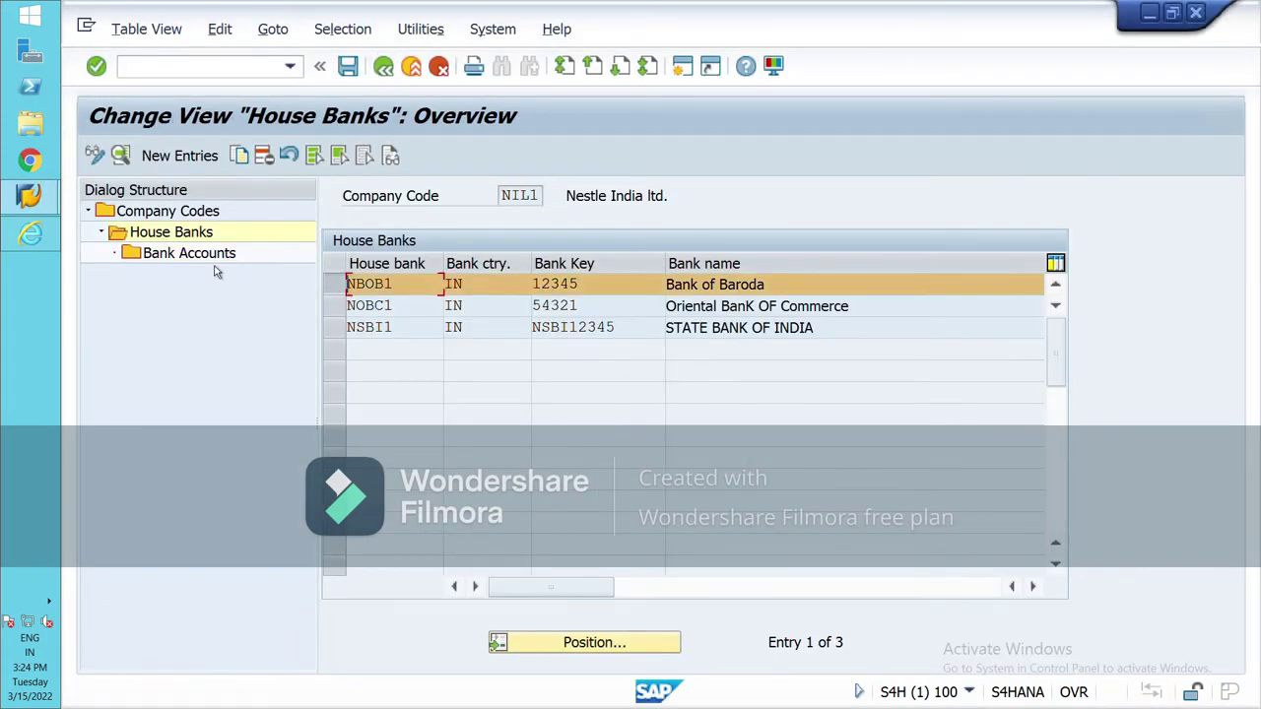
pyautogui.doubleClick(176, 260)
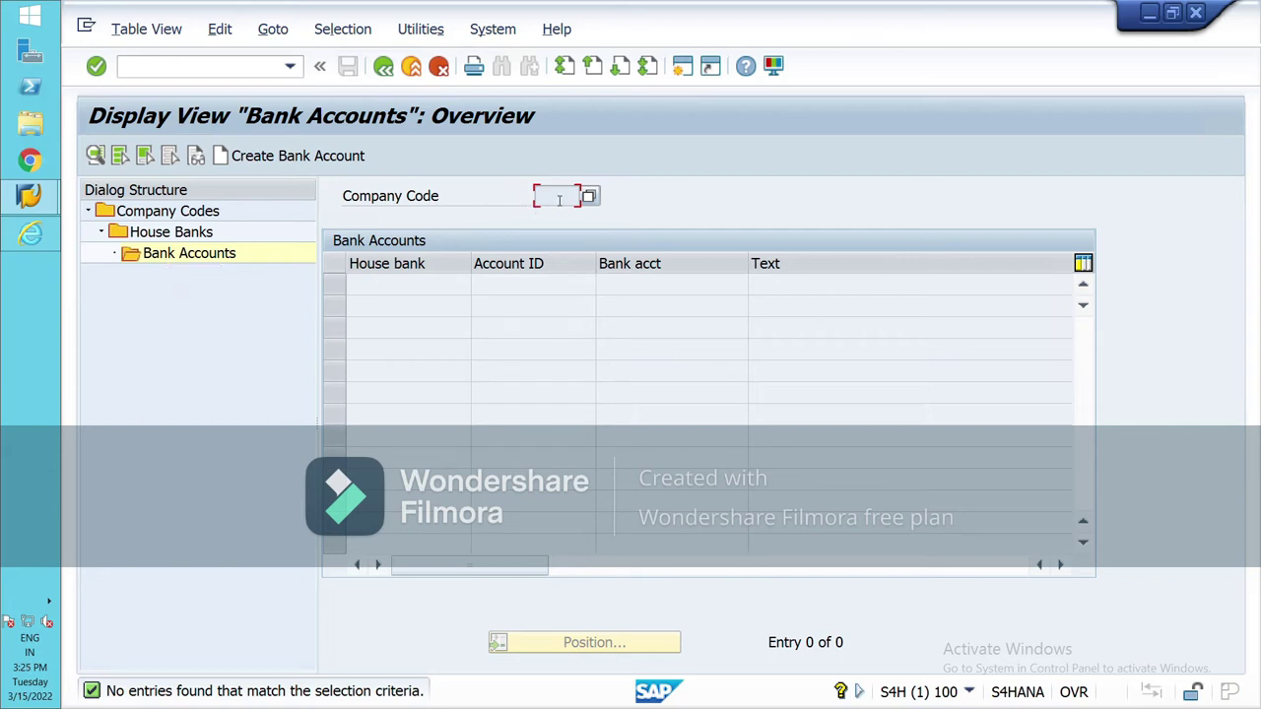
# Exit to the implementation guide, reopen Define House Banks, locate company code NIL1, and open its house banks
pyautogui.click(386, 71)
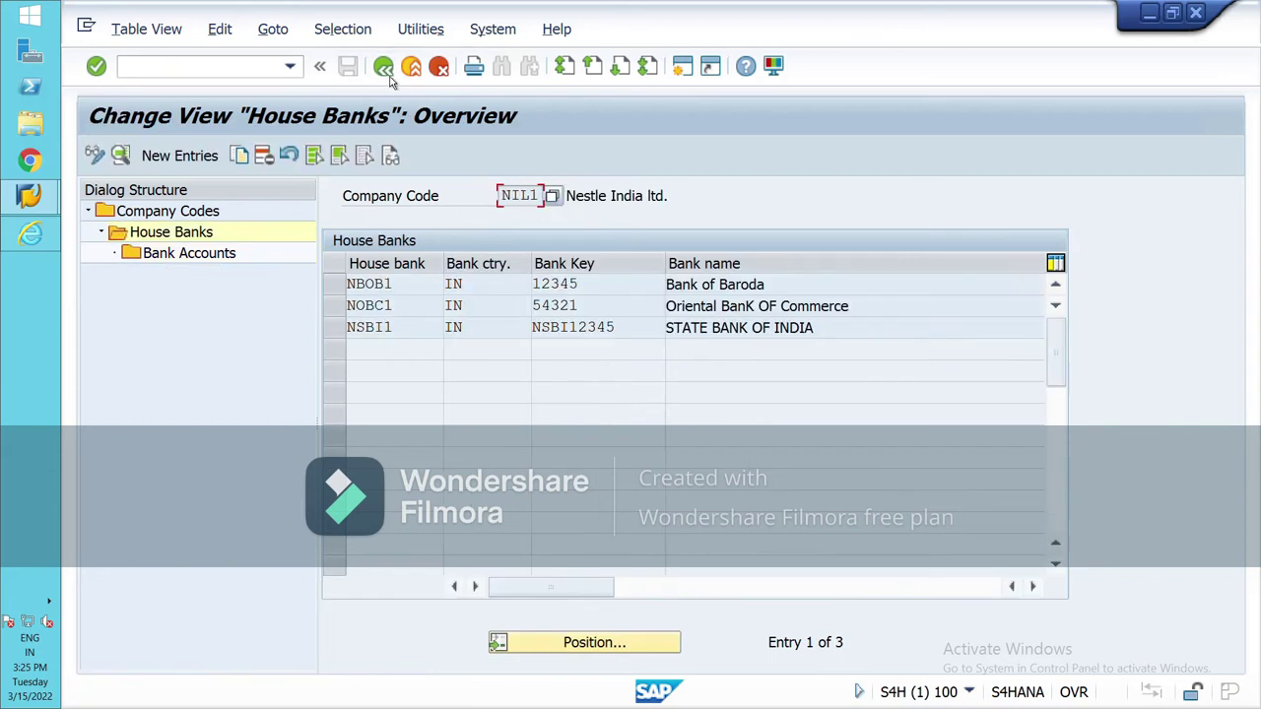
pyautogui.click(386, 71)
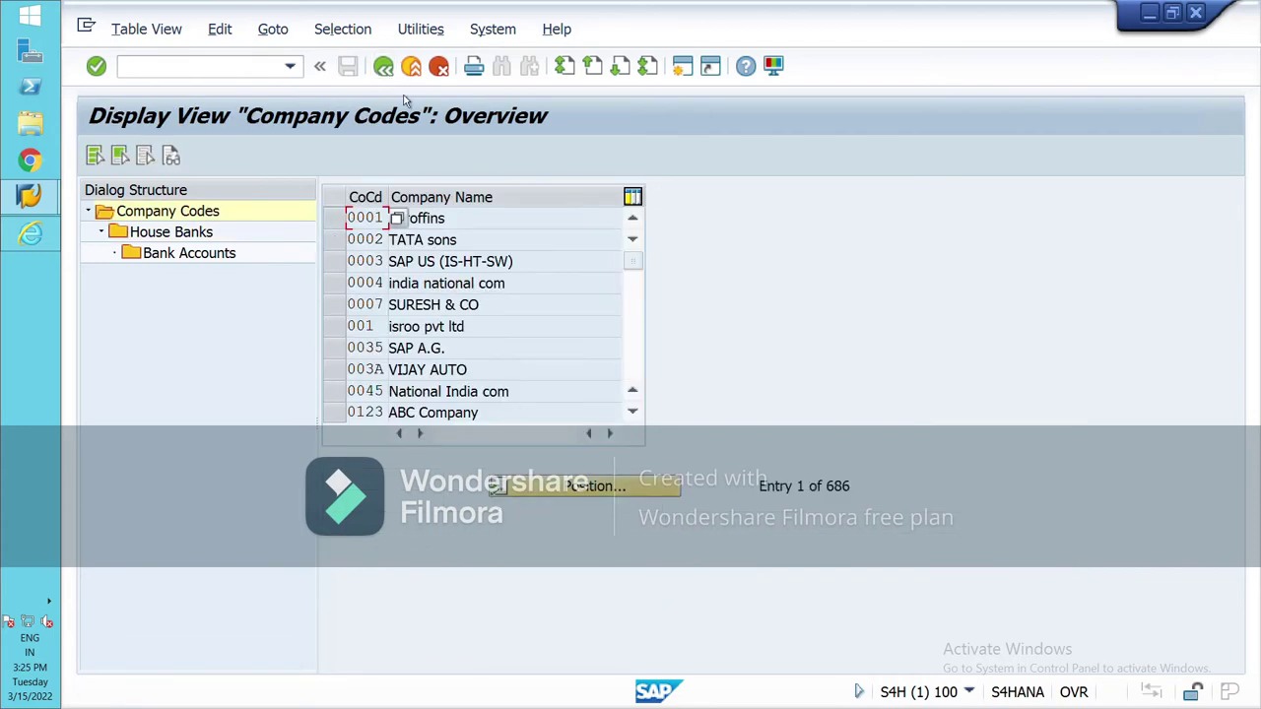
pyautogui.click(384, 67)
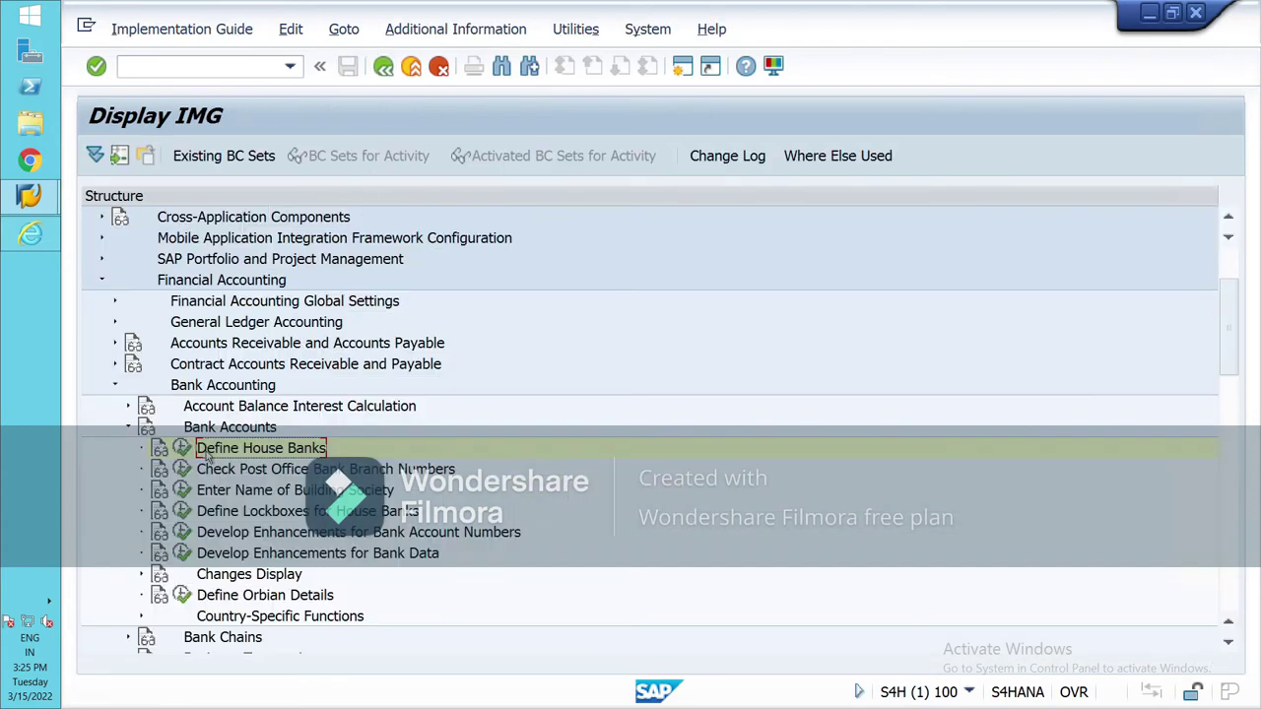
pyautogui.click(182, 449)
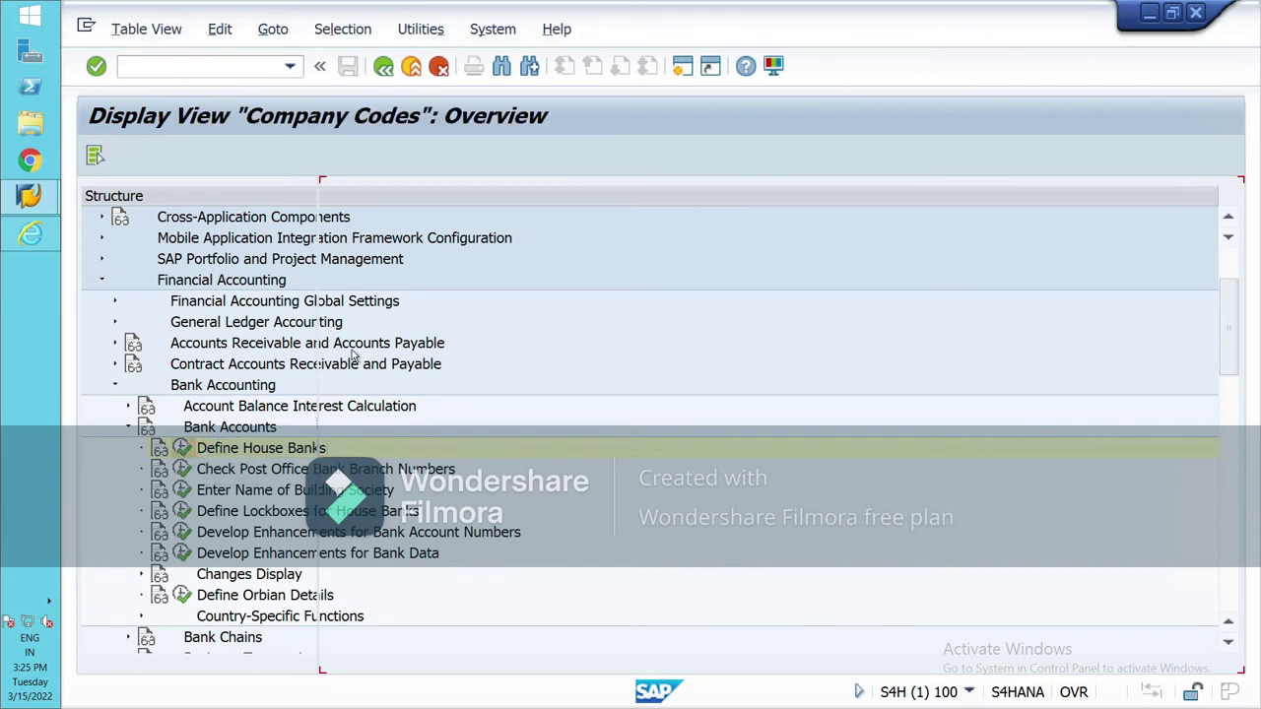
pyautogui.click(581, 486)
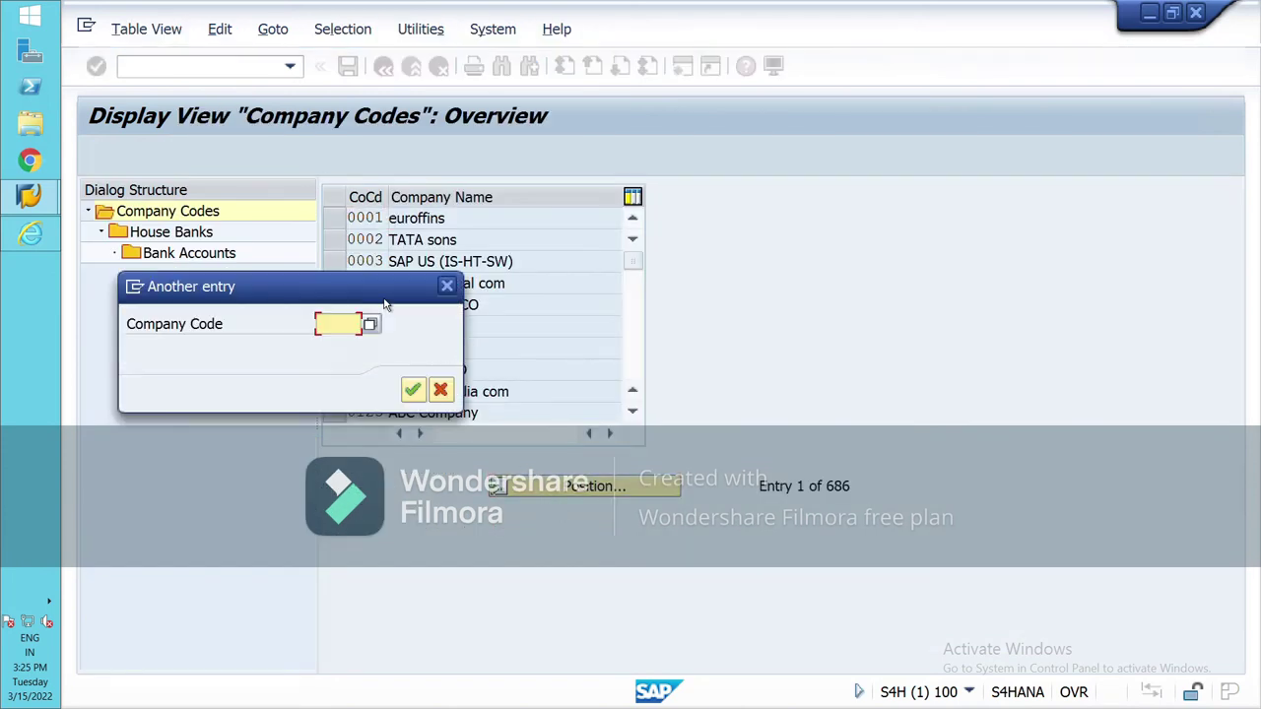
pyautogui.write('NIL1')
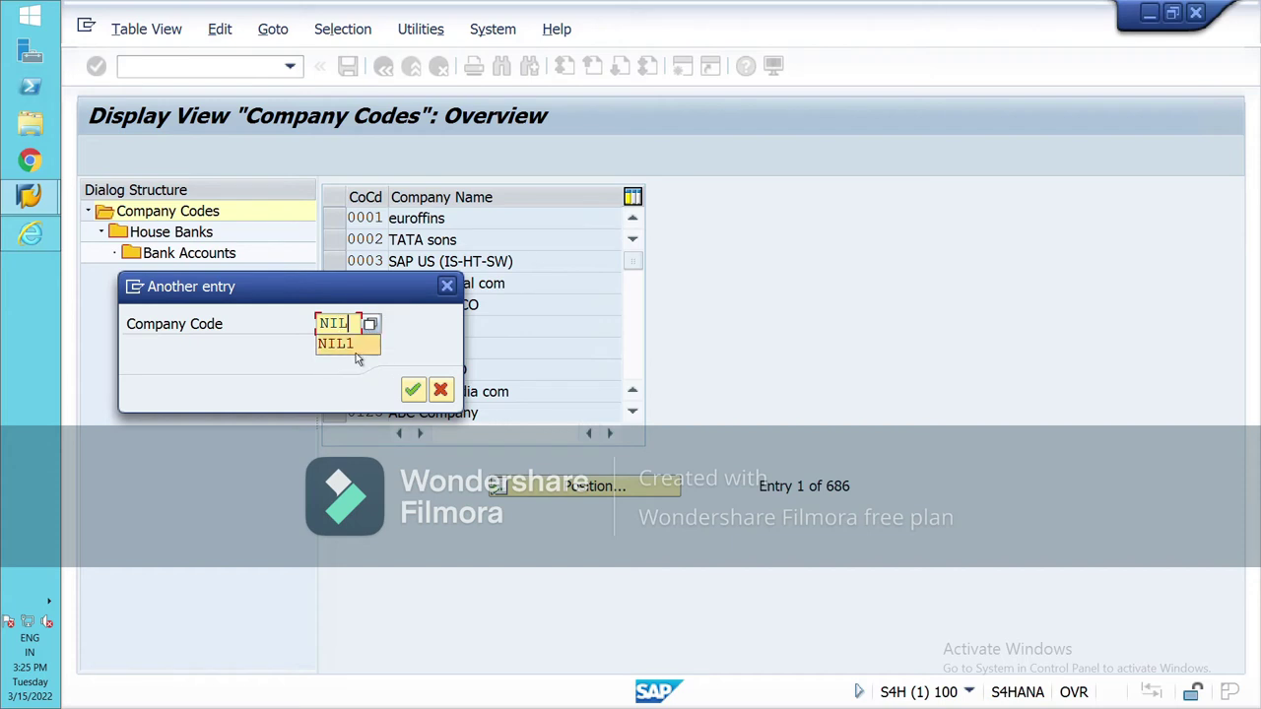
pyautogui.click(413, 390)
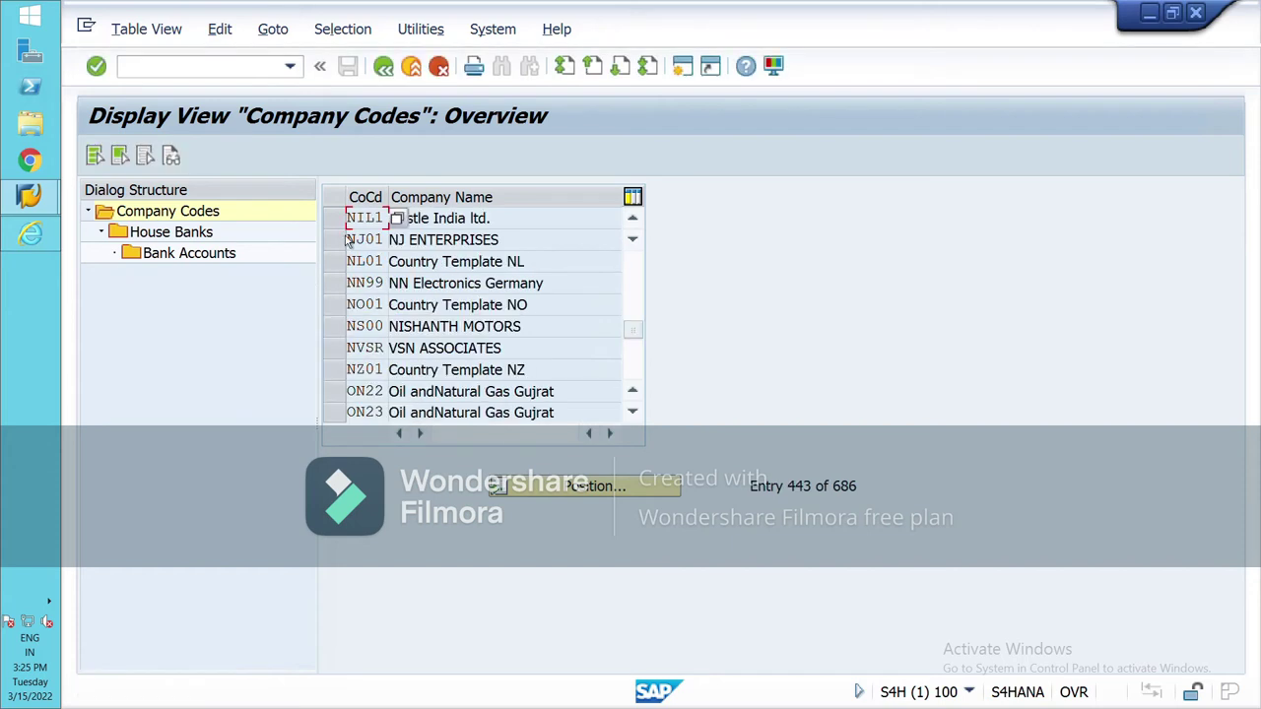
pyautogui.click(357, 218)
pyautogui.click(208, 240)
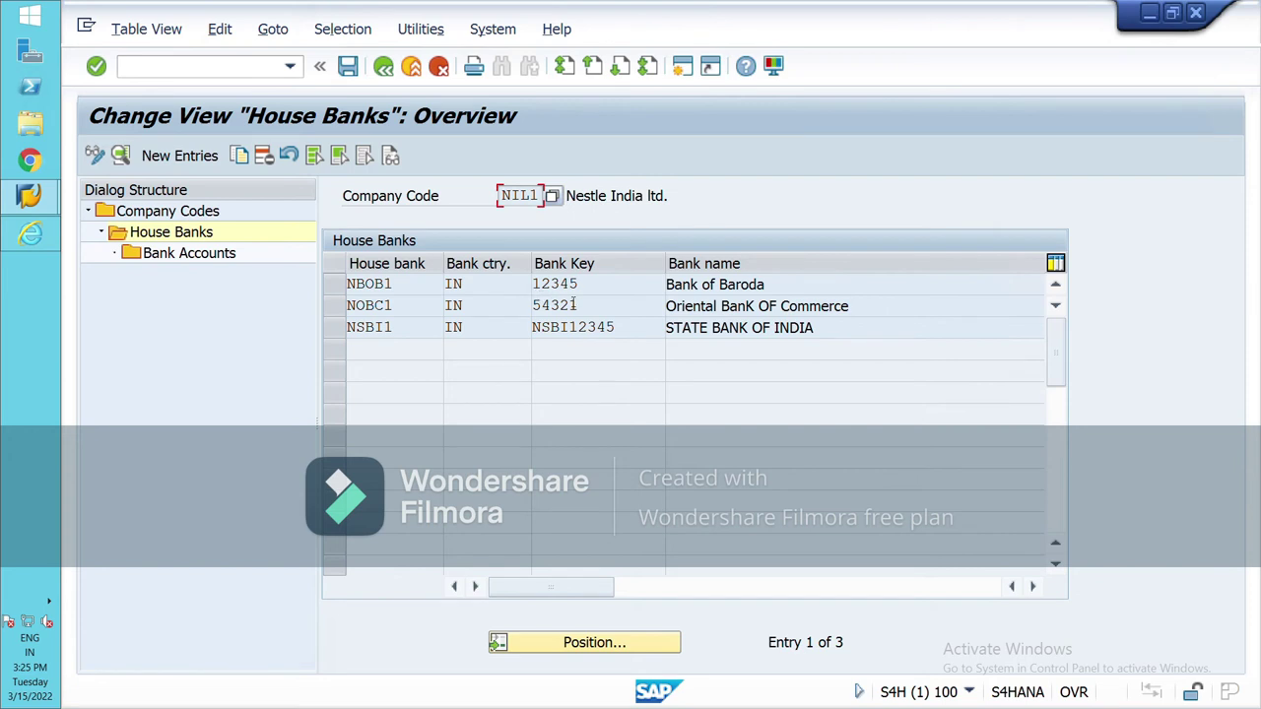
# Display the bank account details of house bank NBOB1 in read-only access
pyautogui.click(335, 284)
pyautogui.doubleClick(152, 262)
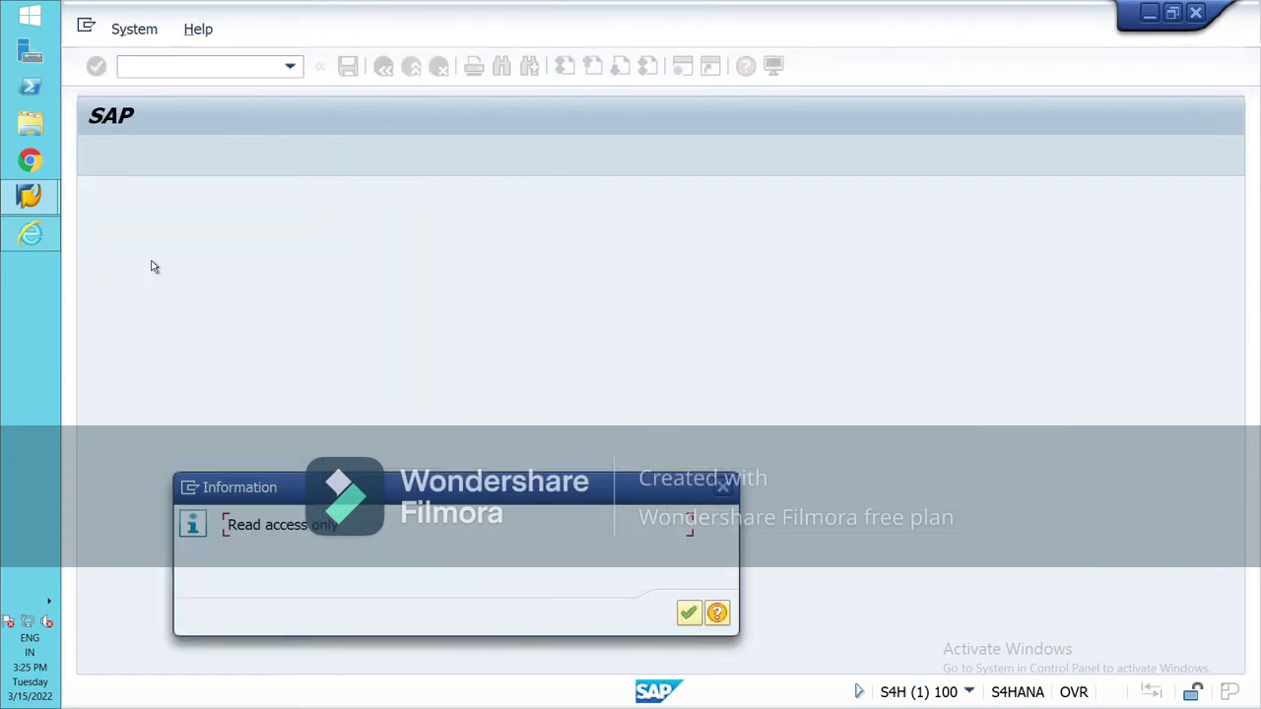
pyautogui.click(687, 613)
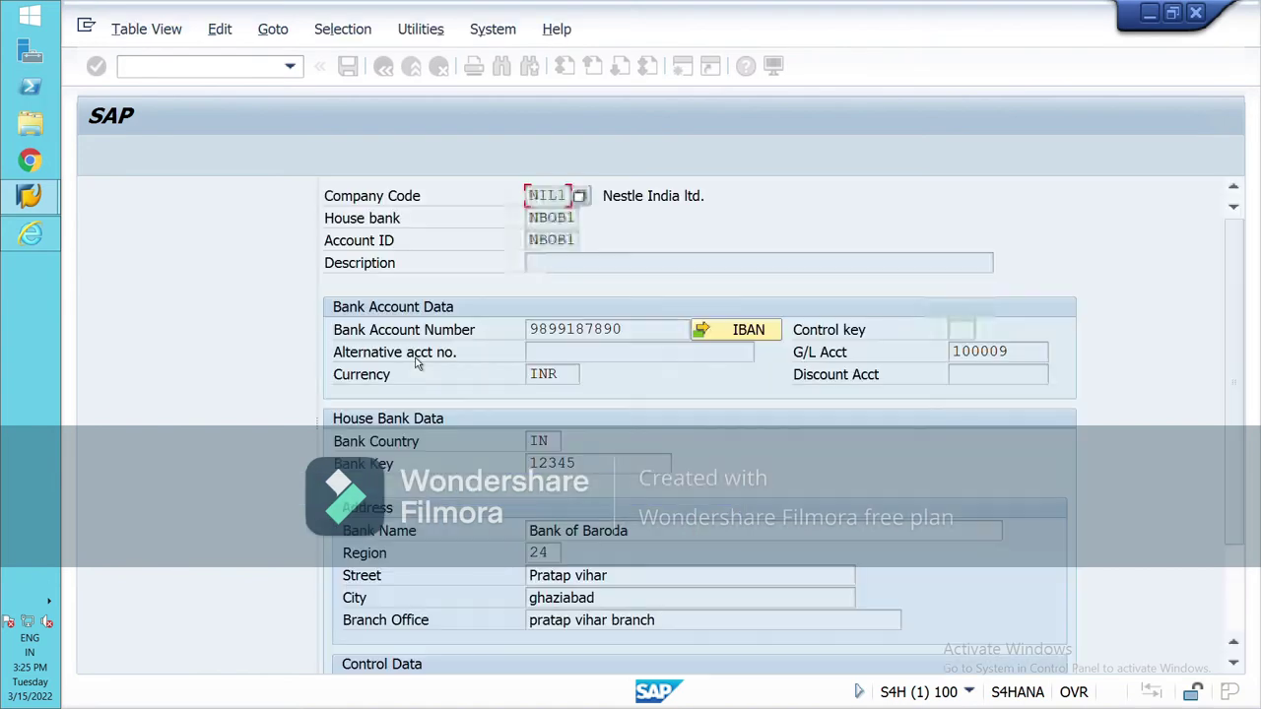
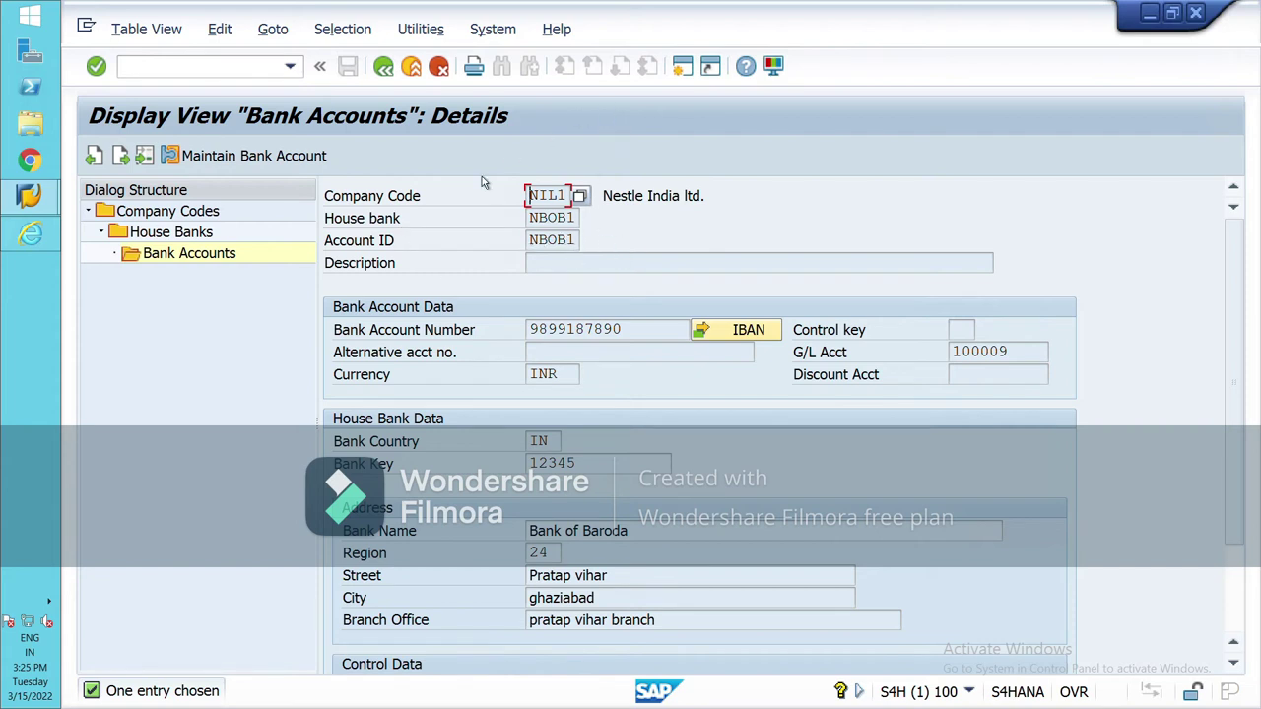
# Start a new SAP session and open the Accounts Payable vendor invoice entry transaction FB60
pyautogui.click(682, 65)
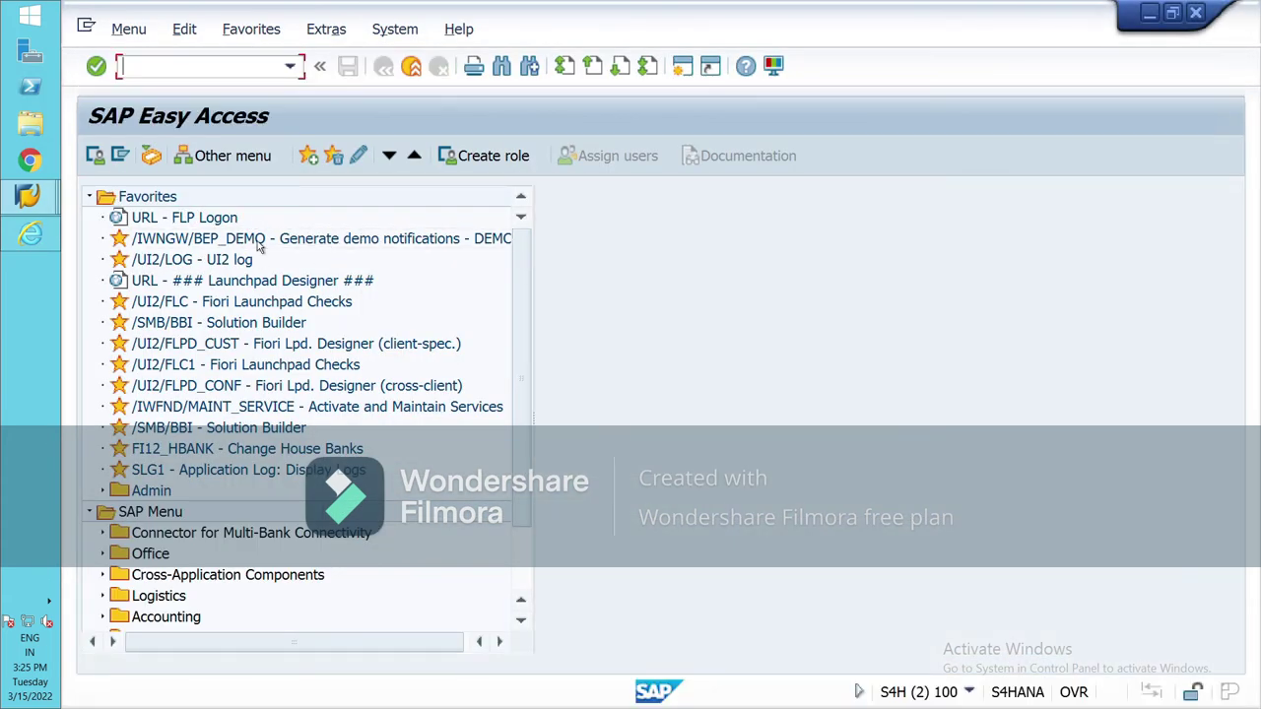
pyautogui.click(89, 197)
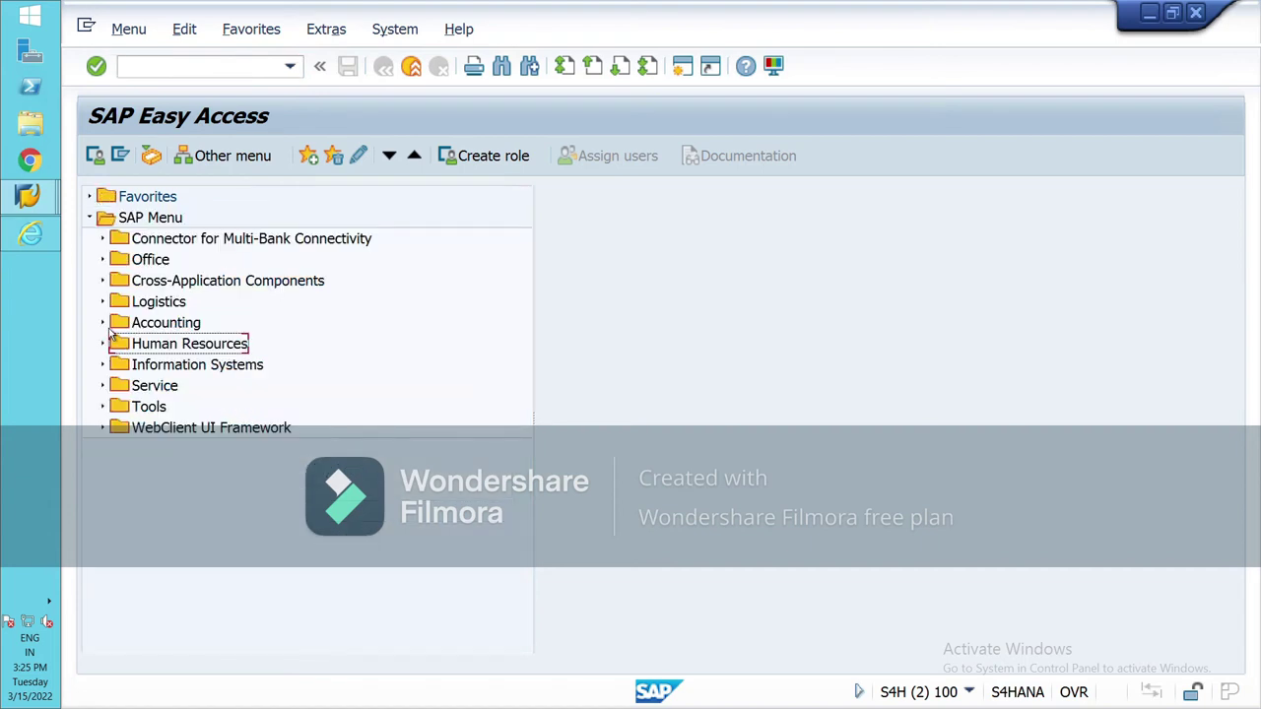
pyautogui.click(104, 324)
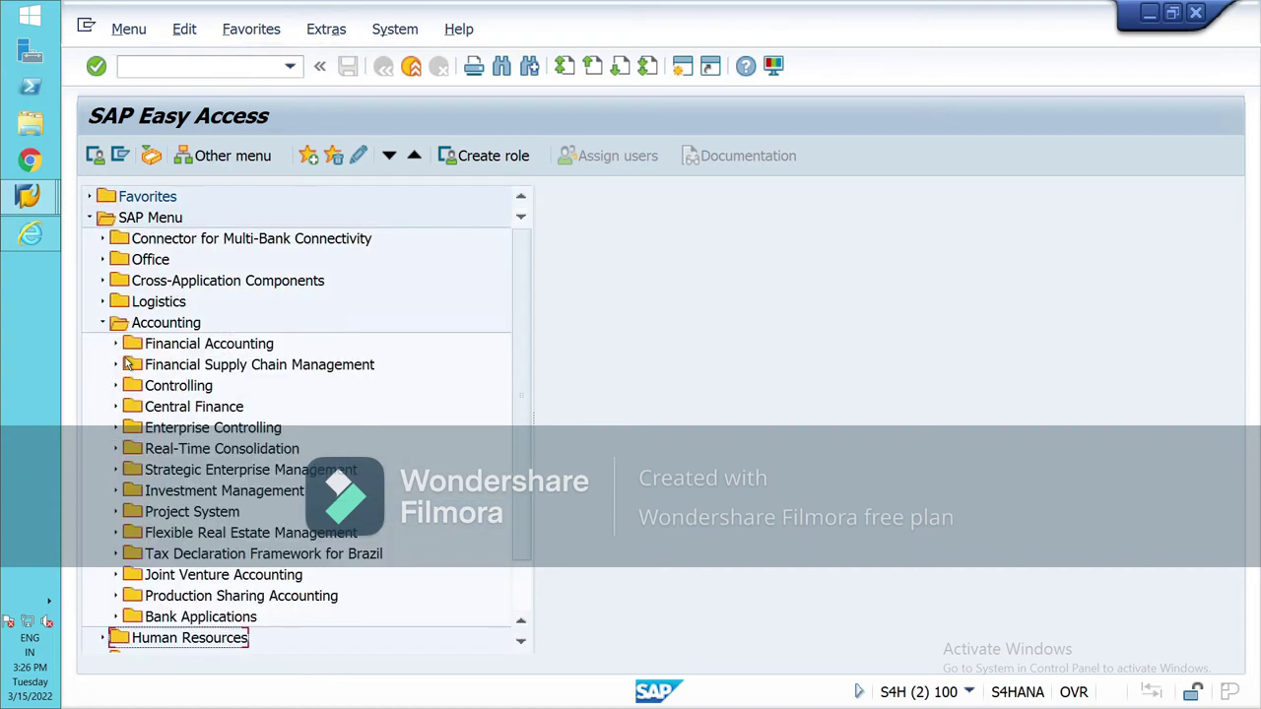
pyautogui.click(124, 347)
pyautogui.click(138, 405)
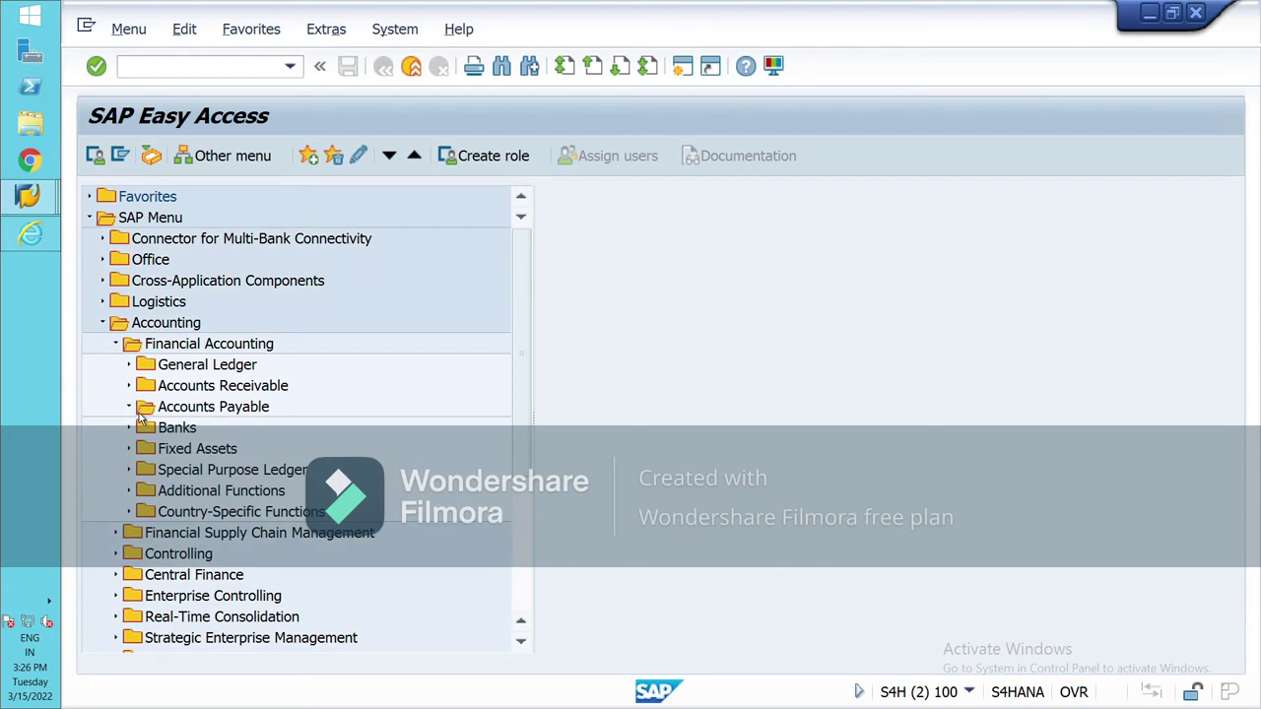
pyautogui.click(146, 429)
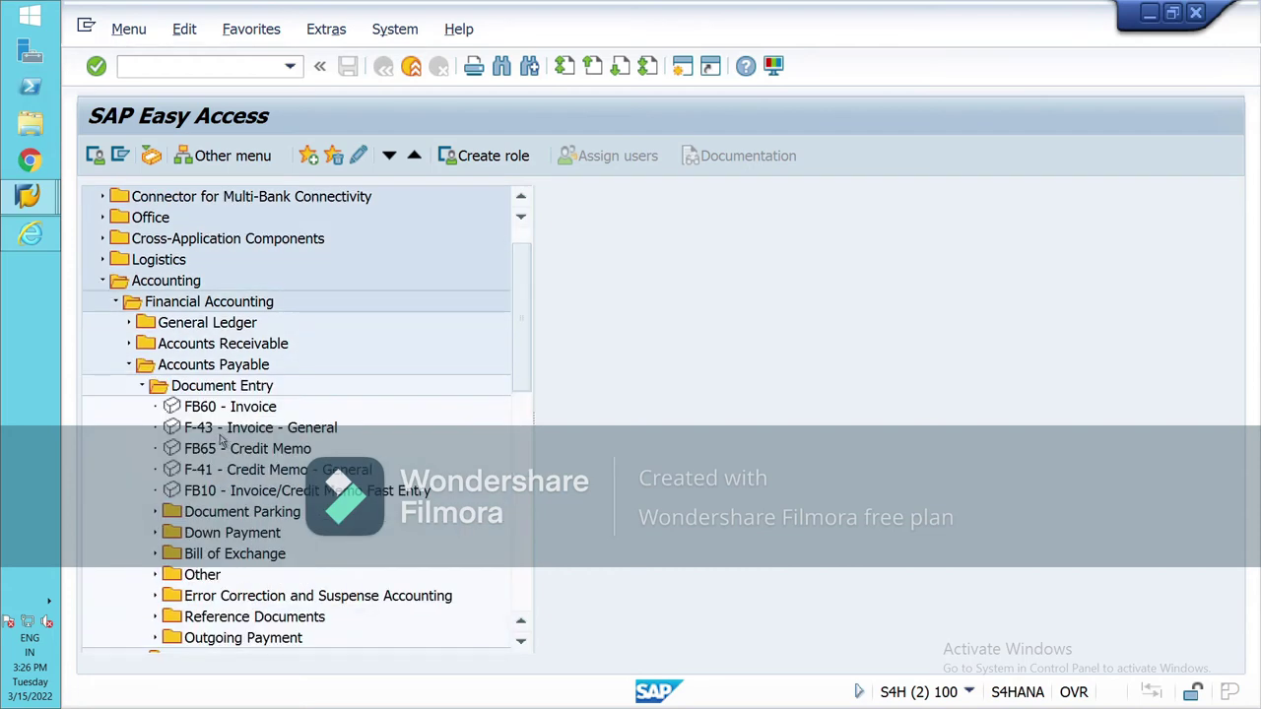
pyautogui.doubleClick(229, 406)
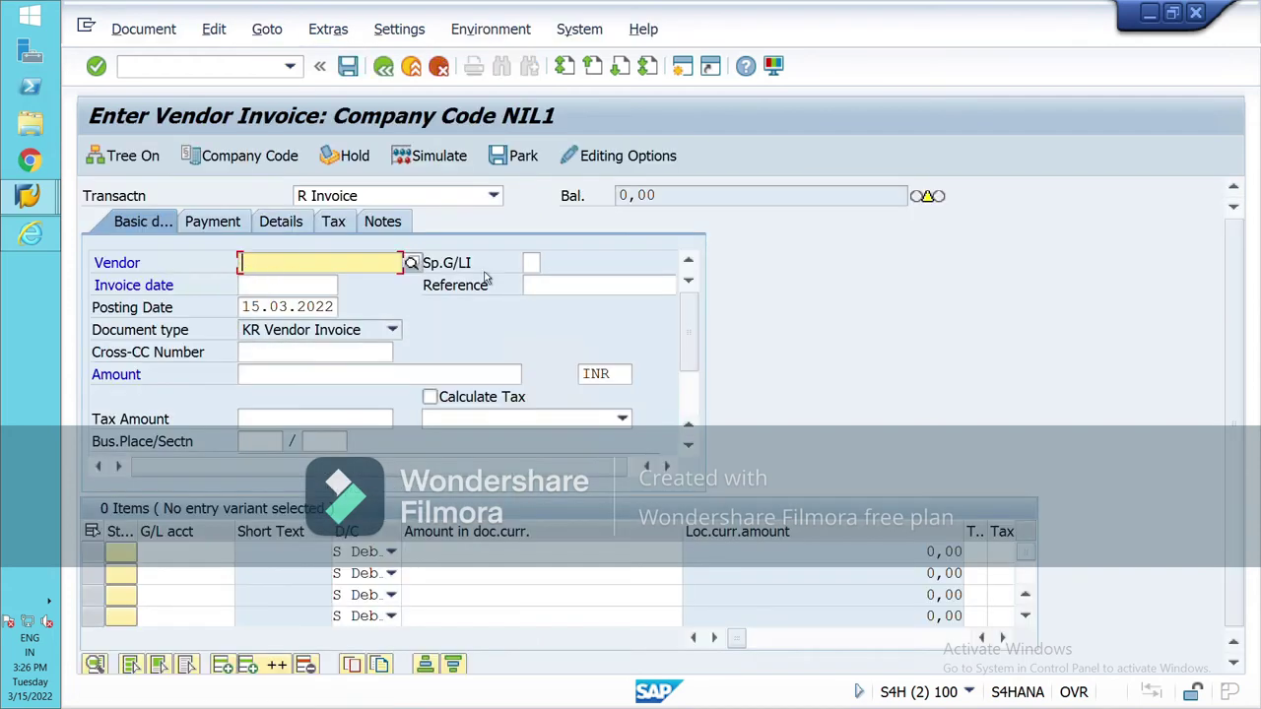
# Choose vendor Natraj India Limited for the invoice, with invoice date 15.03.2022 and amount 1000 INR
pyautogui.press('F4')
pyautogui.press('Return')
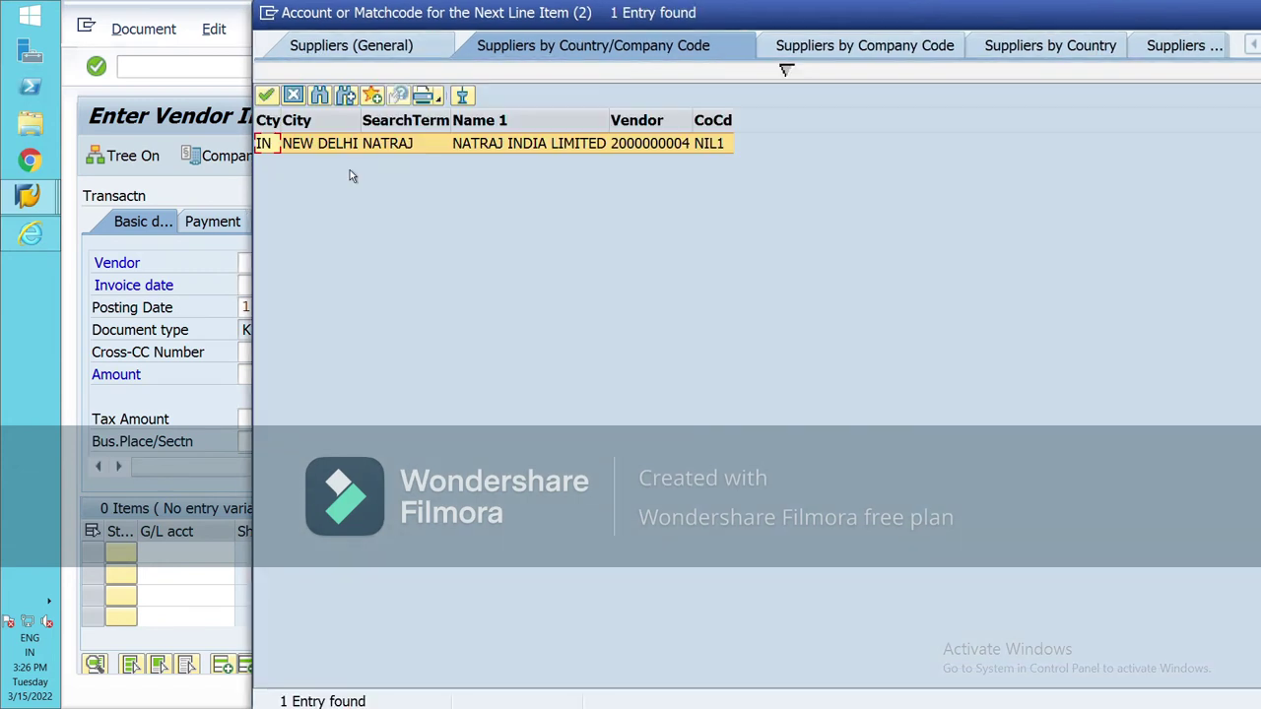
pyautogui.press('Return')
pyautogui.press('Tab')
pyautogui.write('15')
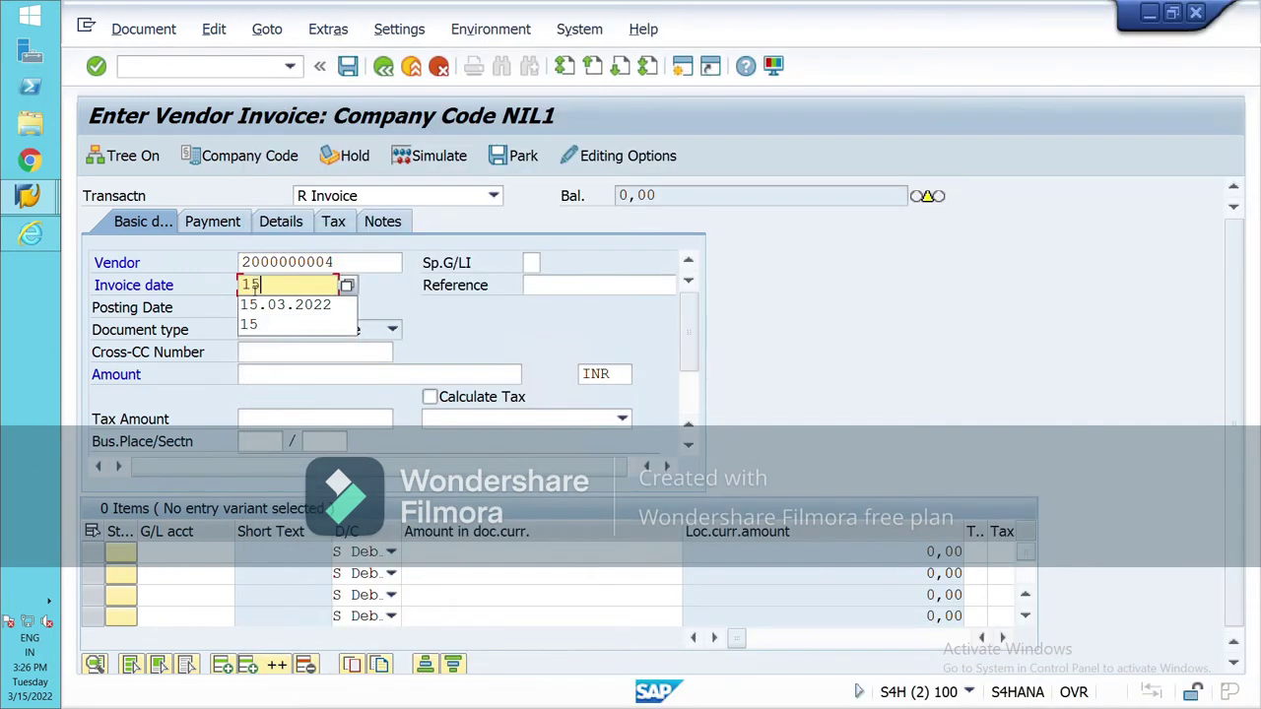
pyautogui.click(258, 305)
pyautogui.click(264, 374)
pyautogui.write('100')
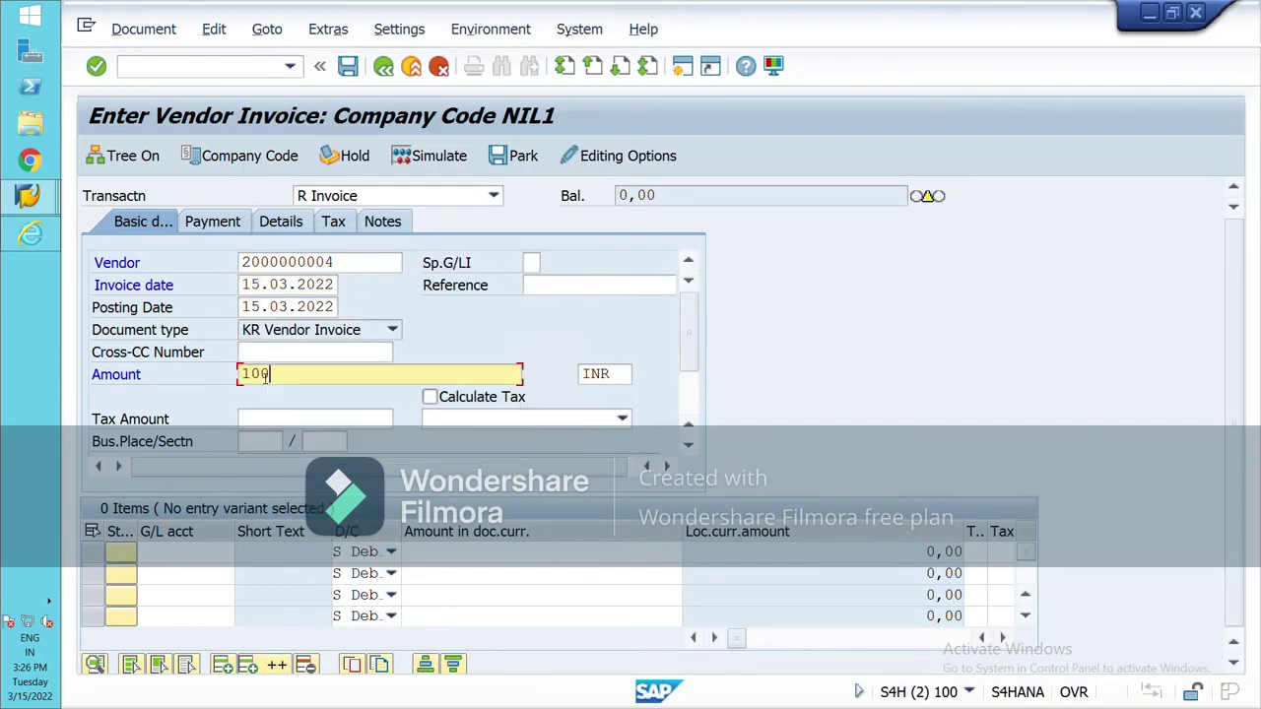
# Add a debit line item for G/L account 300000 (purchase account) with an amount of 1000
pyautogui.click(236, 552)
pyautogui.press('F4')
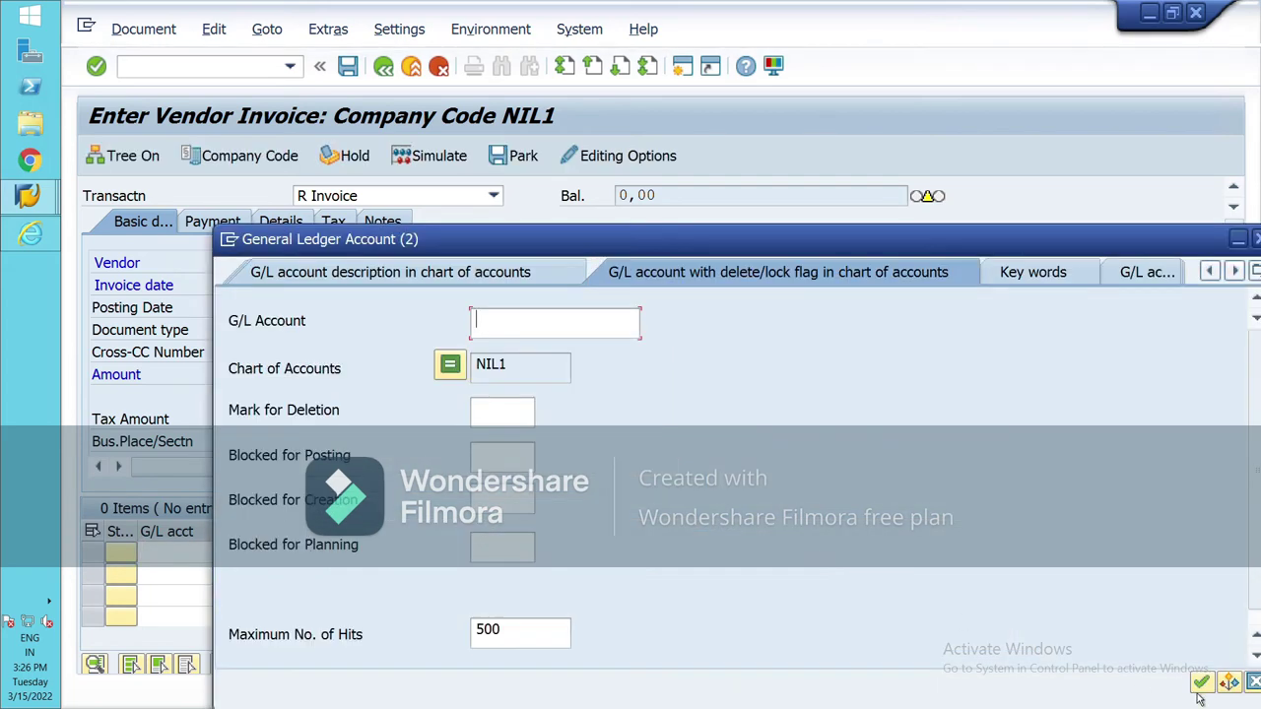
pyautogui.press('Return')
pyautogui.doubleClick(273, 627)
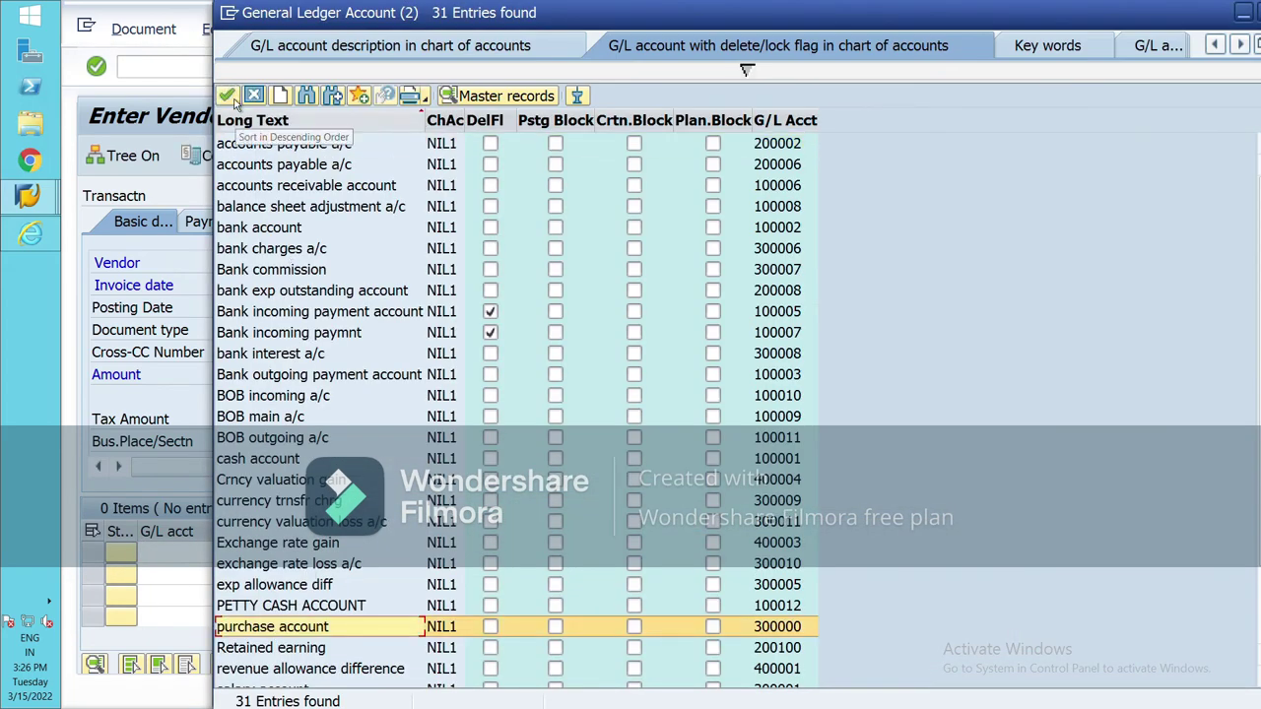
pyautogui.click(479, 553)
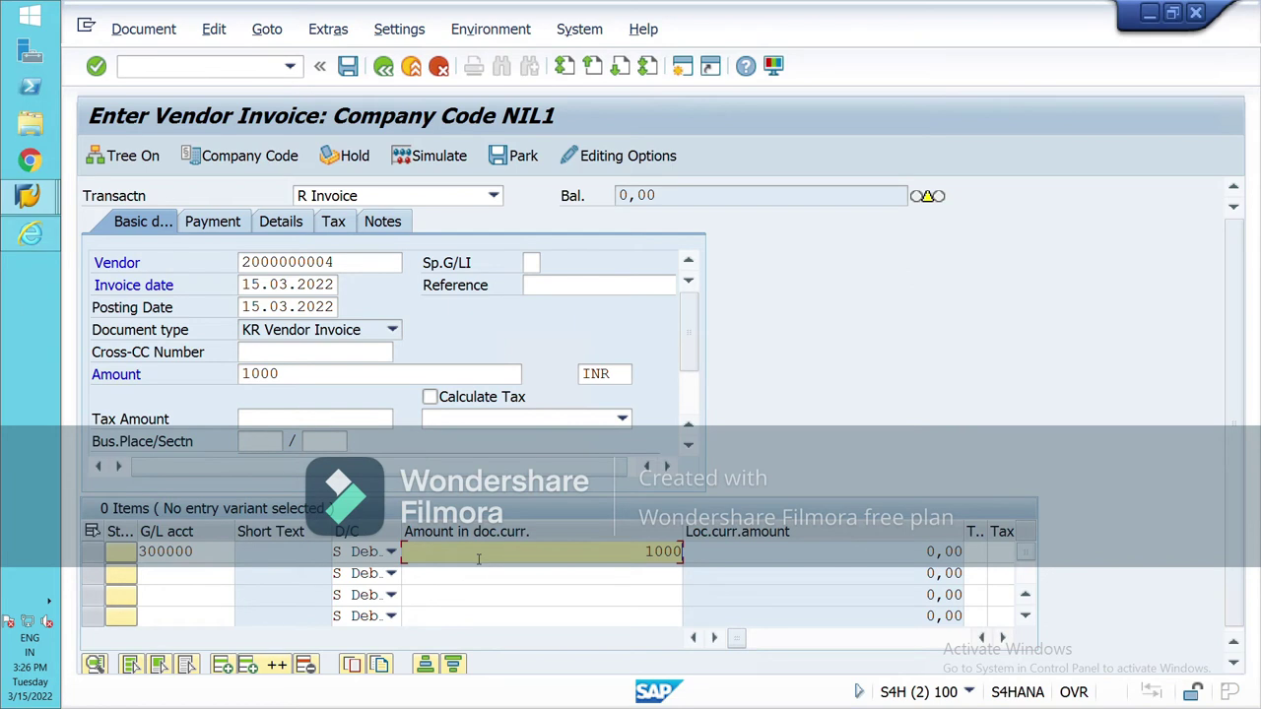
# Enter a goods purchase text for the line item and simulate the vendor invoice
pyautogui.press('Return')
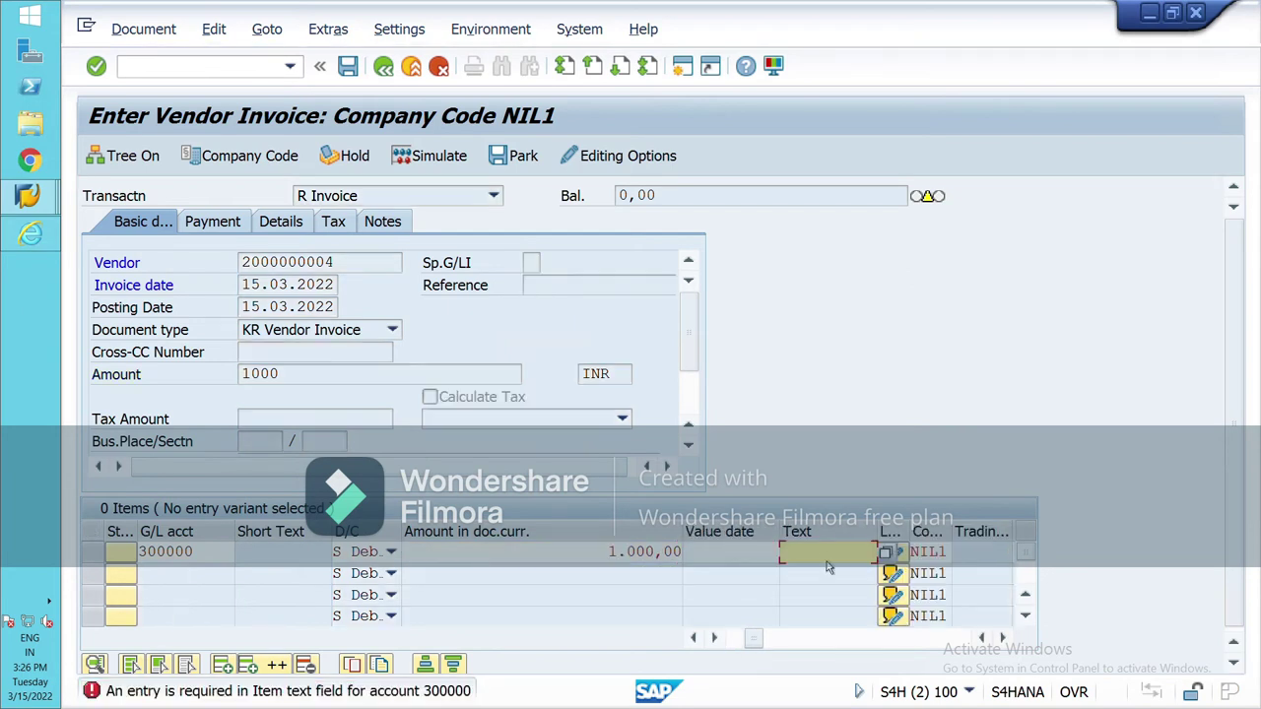
pyautogui.write('Goods')
pyautogui.click(827, 573)
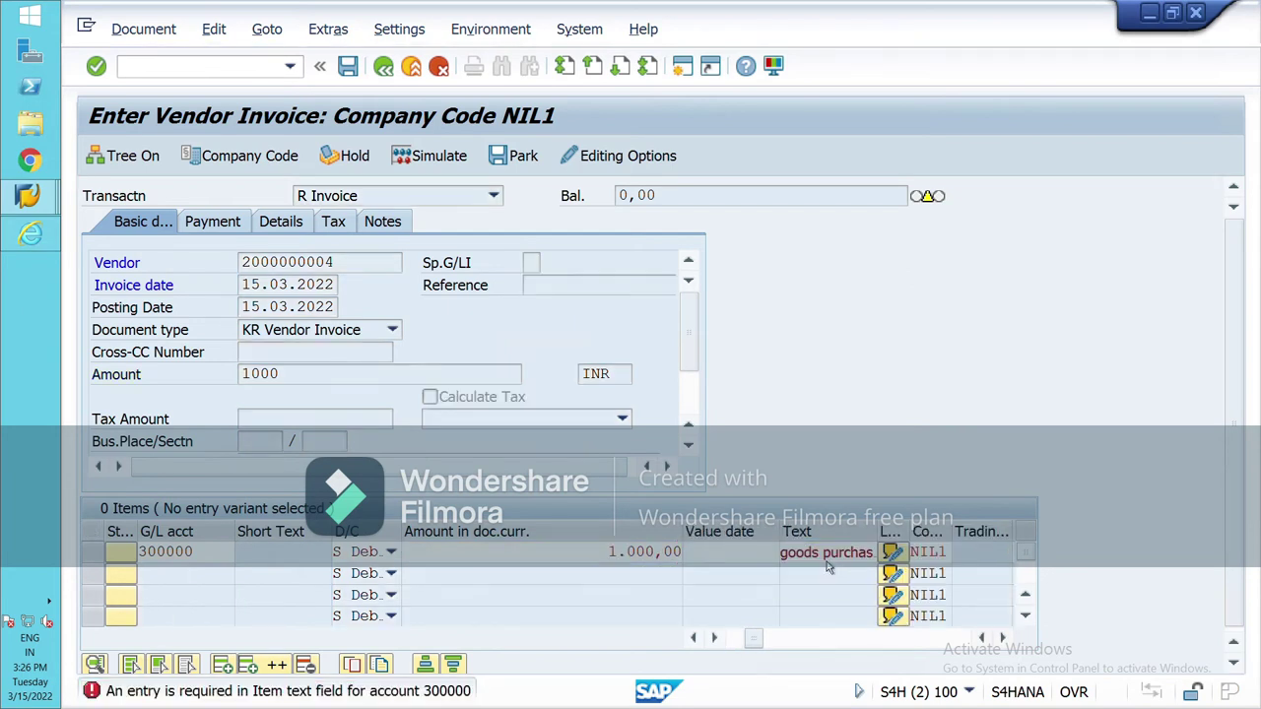
pyautogui.press('Return')
pyautogui.click(407, 165)
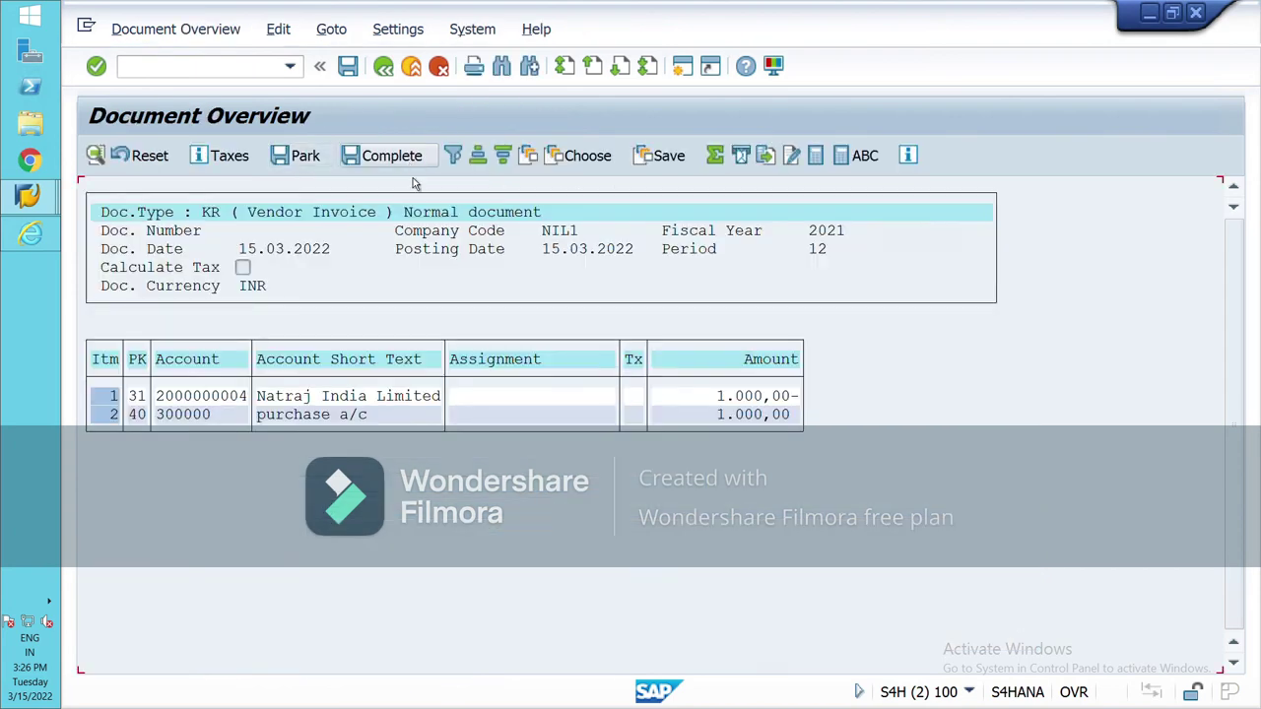
# Post the simulated vendor invoice and exit vendor invoice entry
pyautogui.click(349, 67)
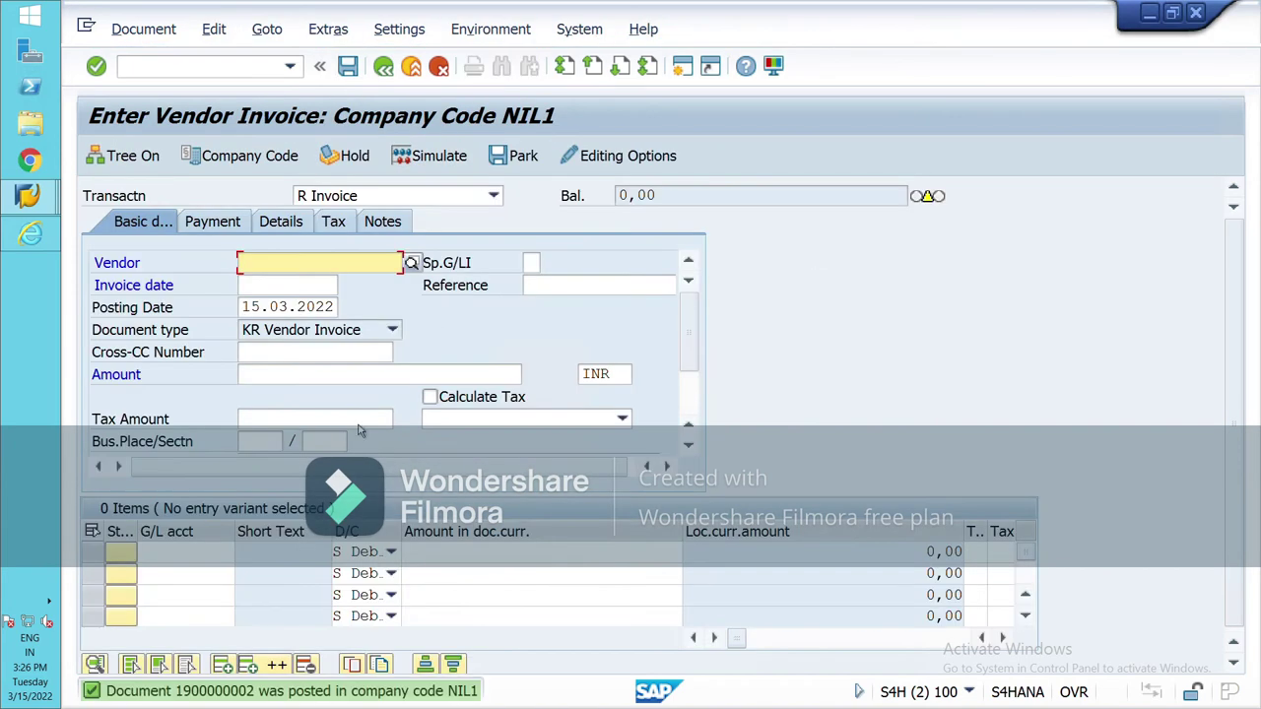
pyautogui.click(390, 75)
pyautogui.click(392, 75)
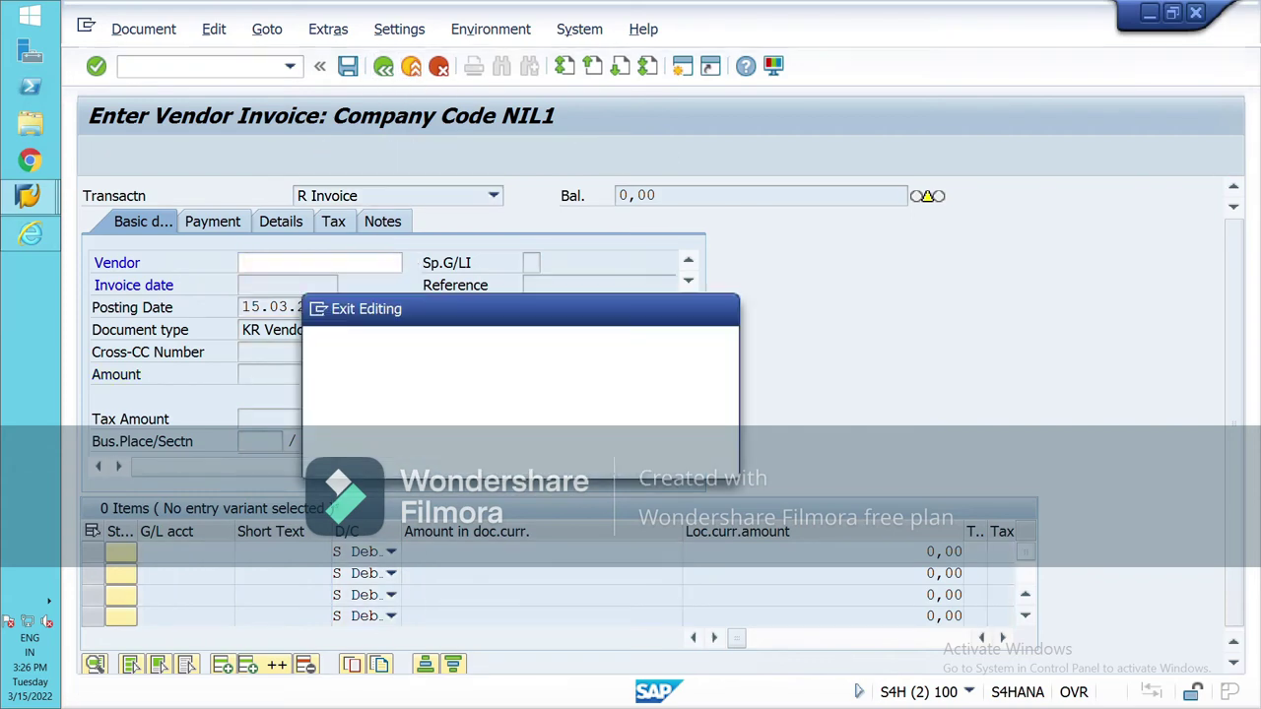
pyautogui.click(335, 471)
# Open the Accounts Payable vendor line item transaction FBL1N
pyautogui.click(128, 364)
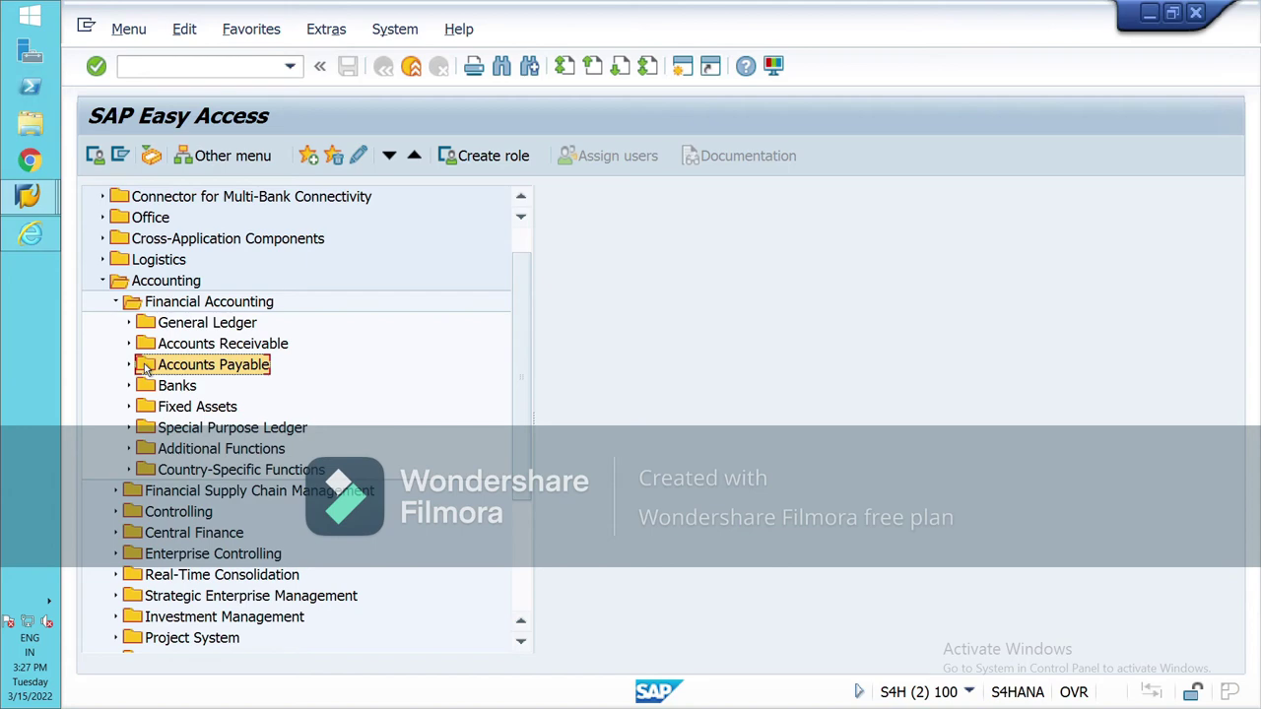
pyautogui.doubleClick(146, 367)
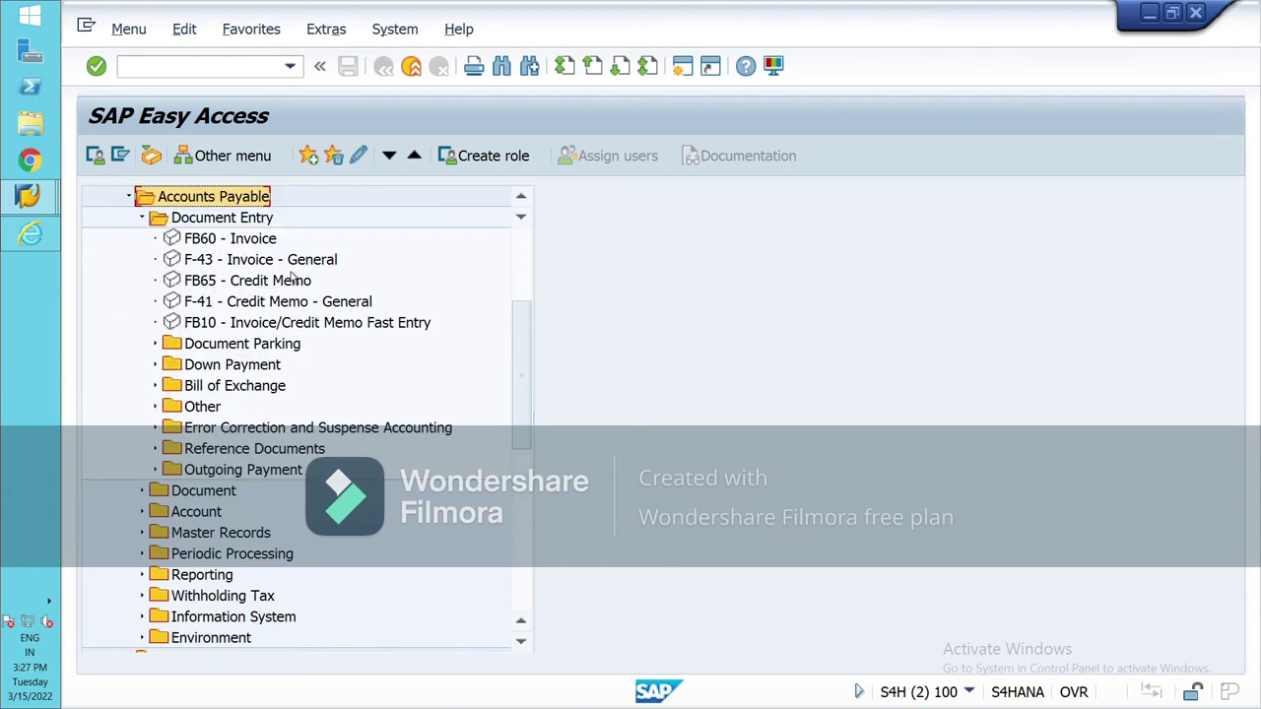
pyautogui.doubleClick(158, 219)
pyautogui.doubleClick(158, 260)
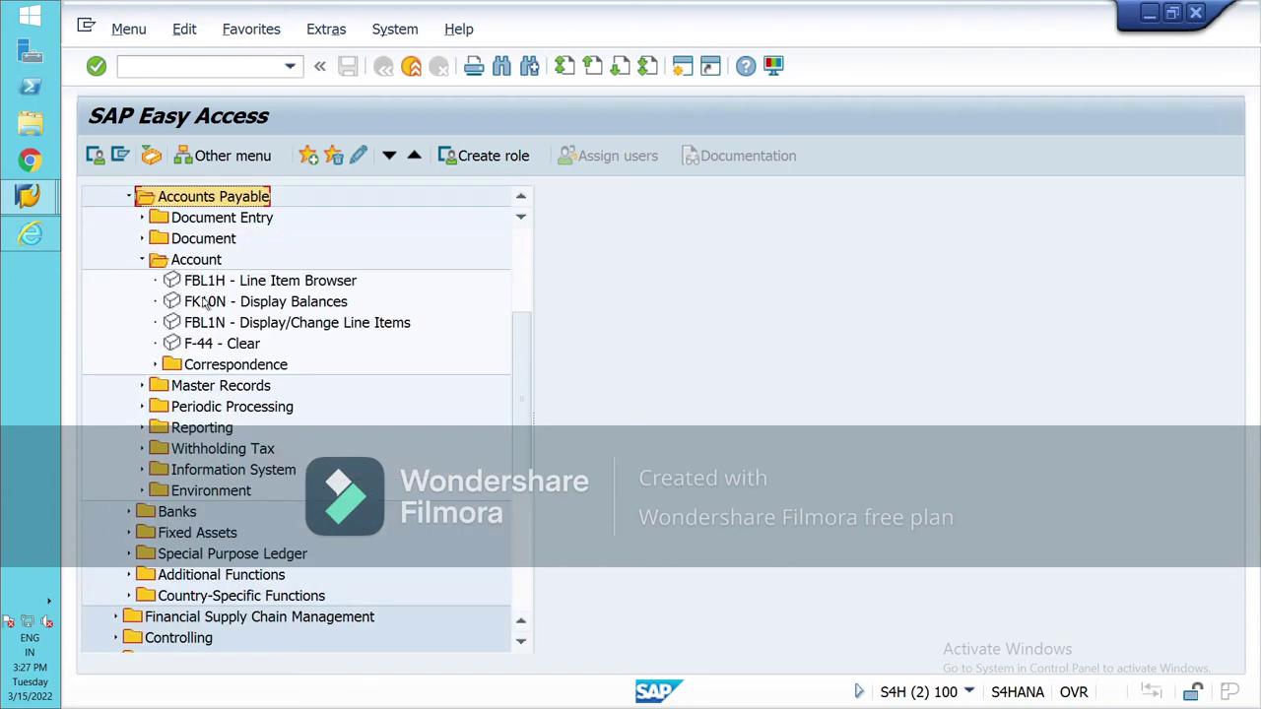
pyautogui.doubleClick(222, 325)
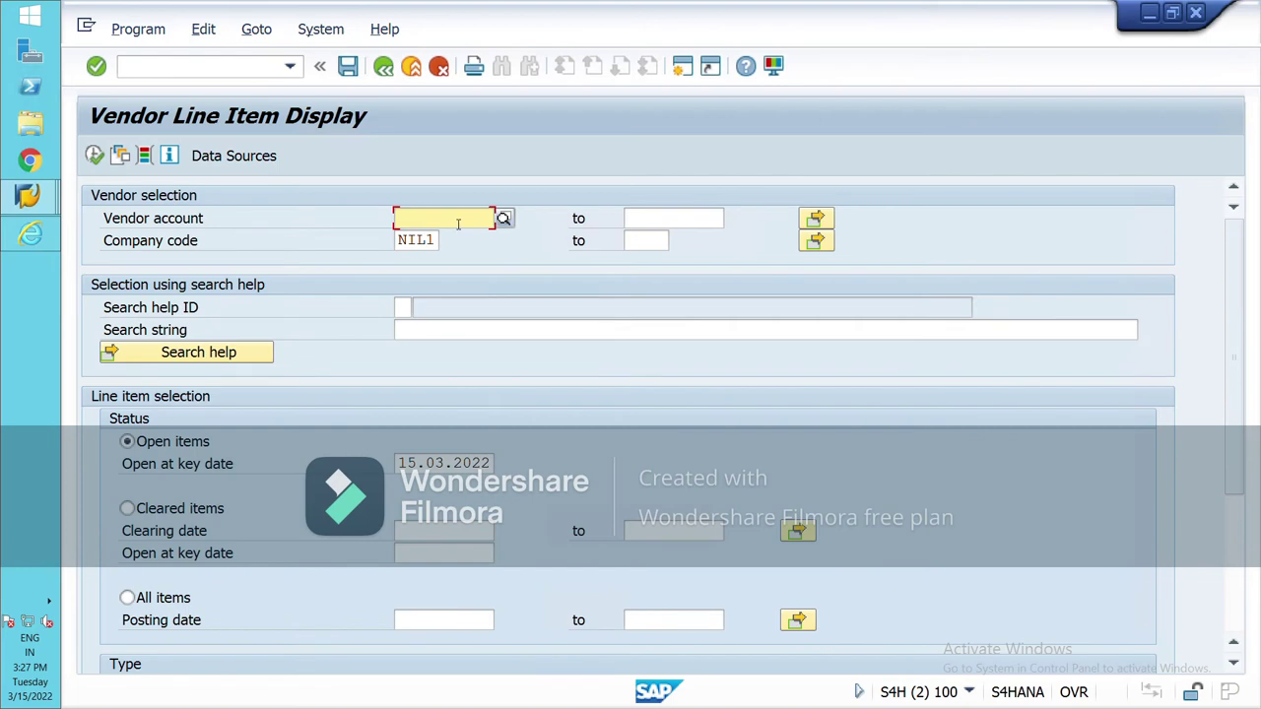
# Select vendor Natraj India Limited in company code NIL1 and display its open line items
pyautogui.click(502, 219)
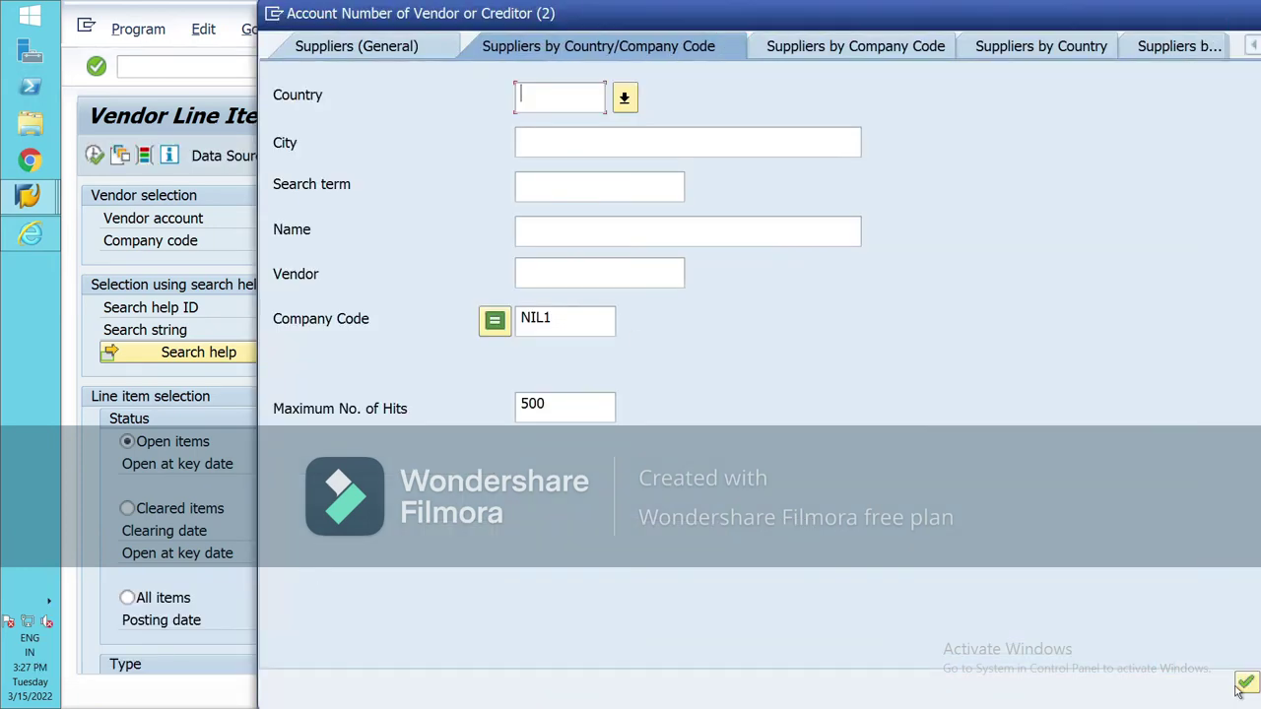
pyautogui.press('Return')
pyautogui.doubleClick(281, 147)
pyautogui.press('F8')
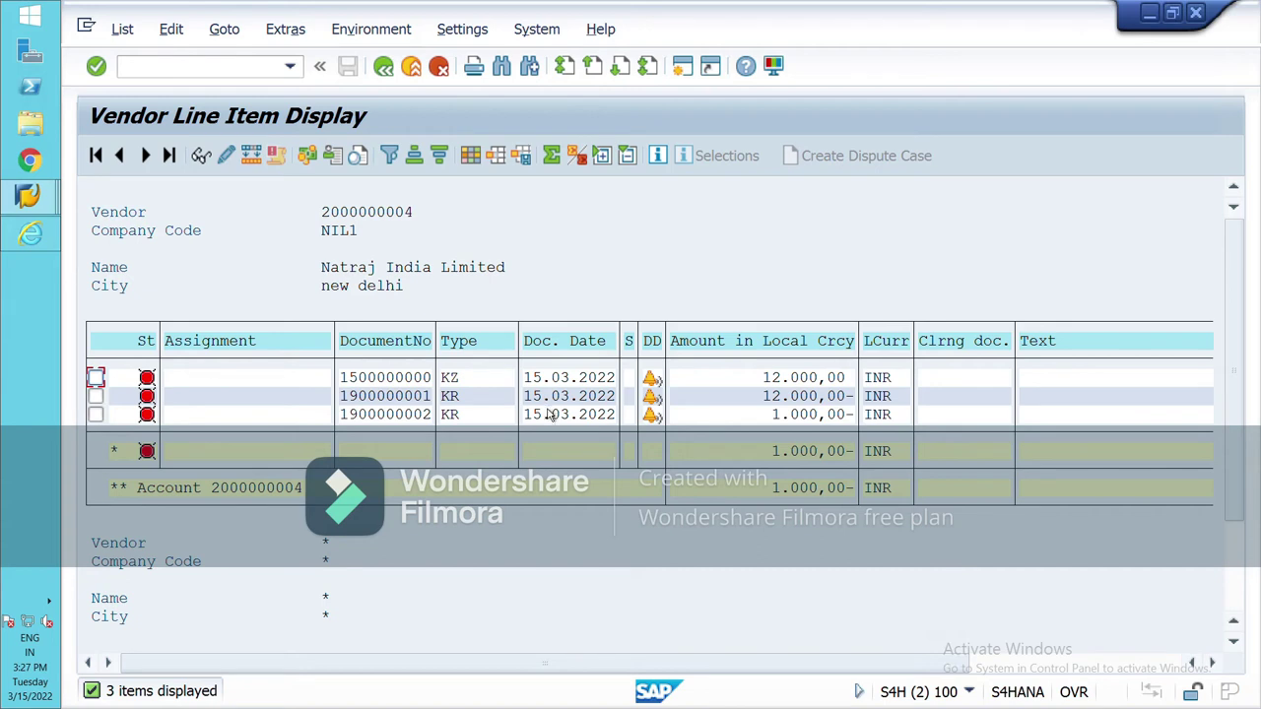
# Leave the vendor line item display and open the central G/L account maintenance transaction FS00
pyautogui.click(400, 78)
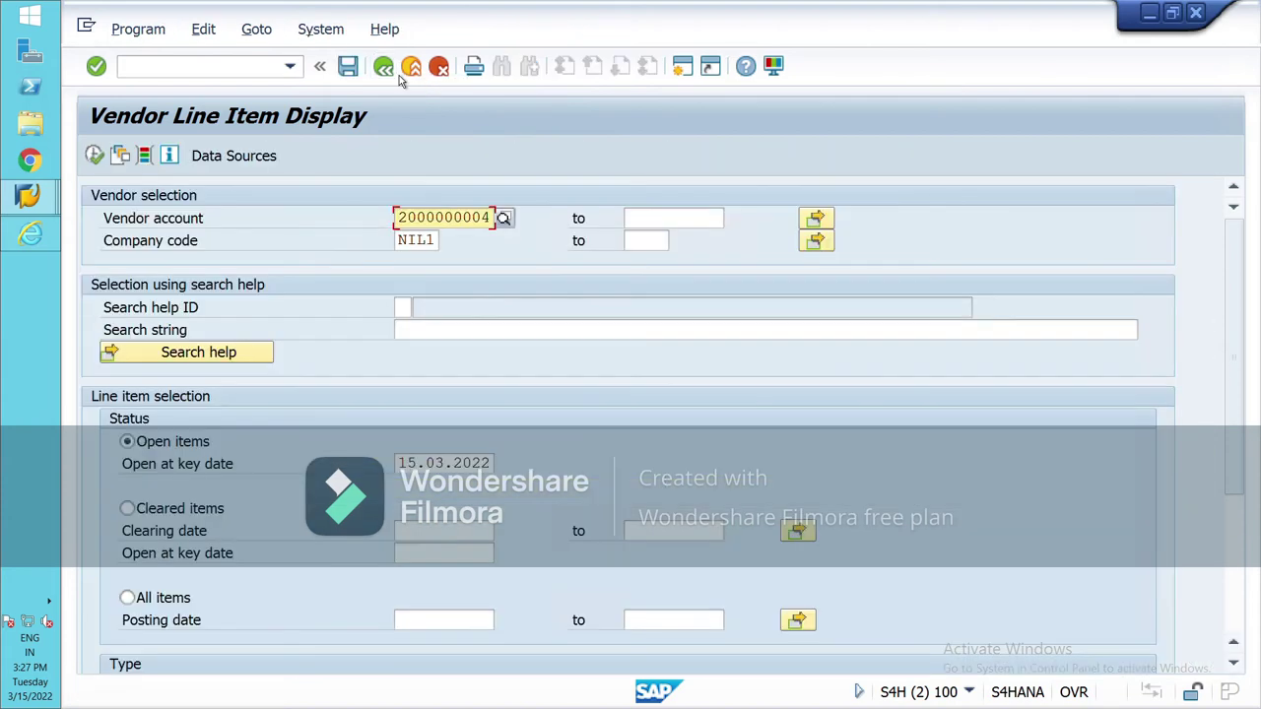
pyautogui.click(400, 78)
pyautogui.click(238, 72)
pyautogui.write('/FS00')
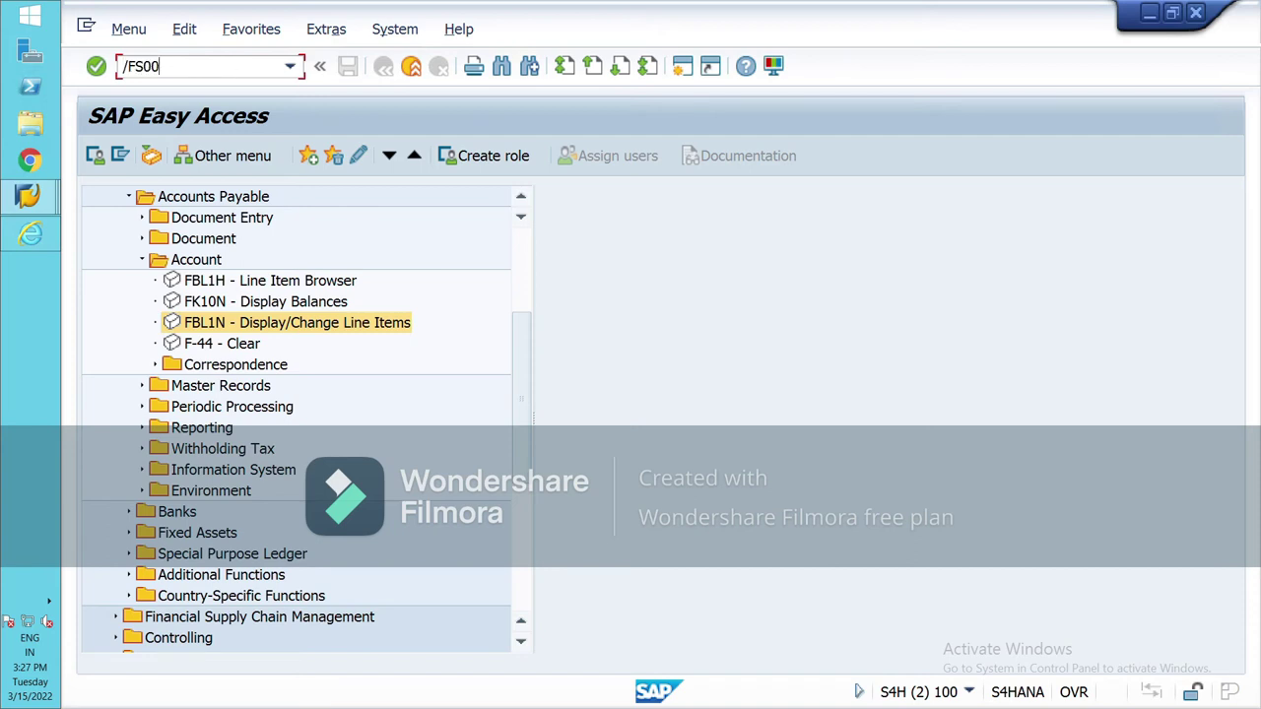
pyautogui.press('Return')
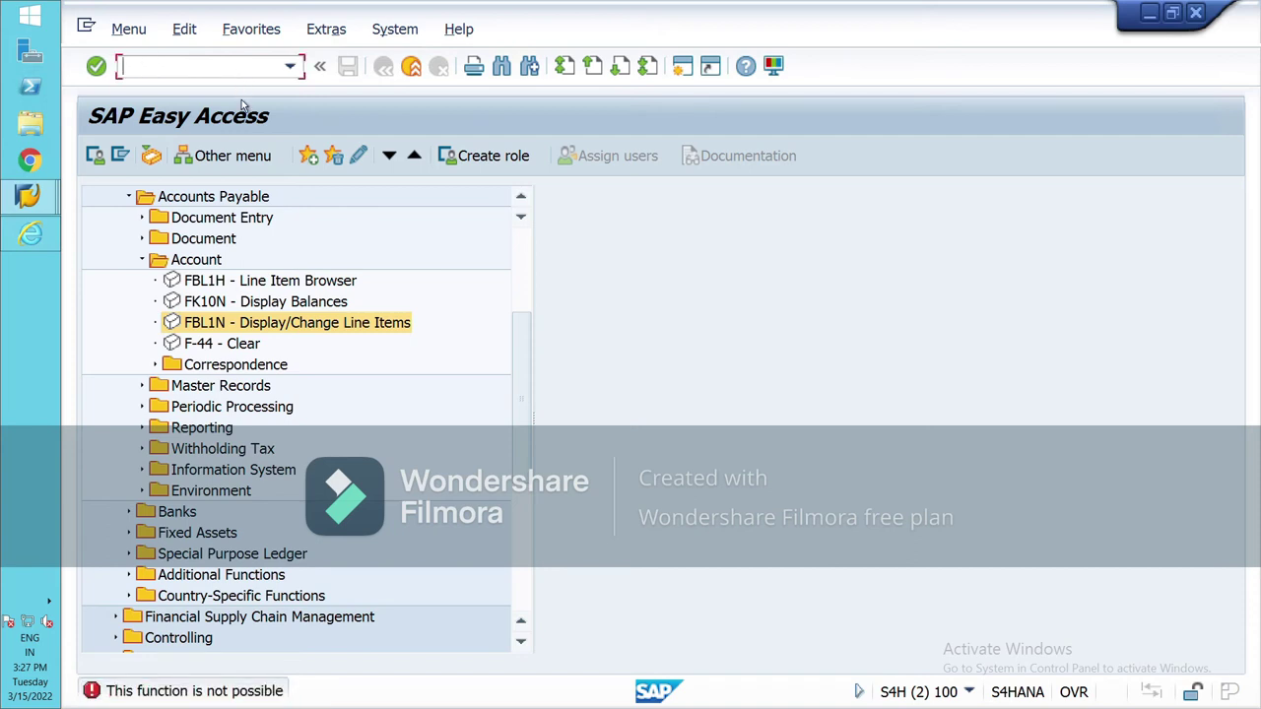
pyautogui.write('FS00')
pyautogui.press('Return')
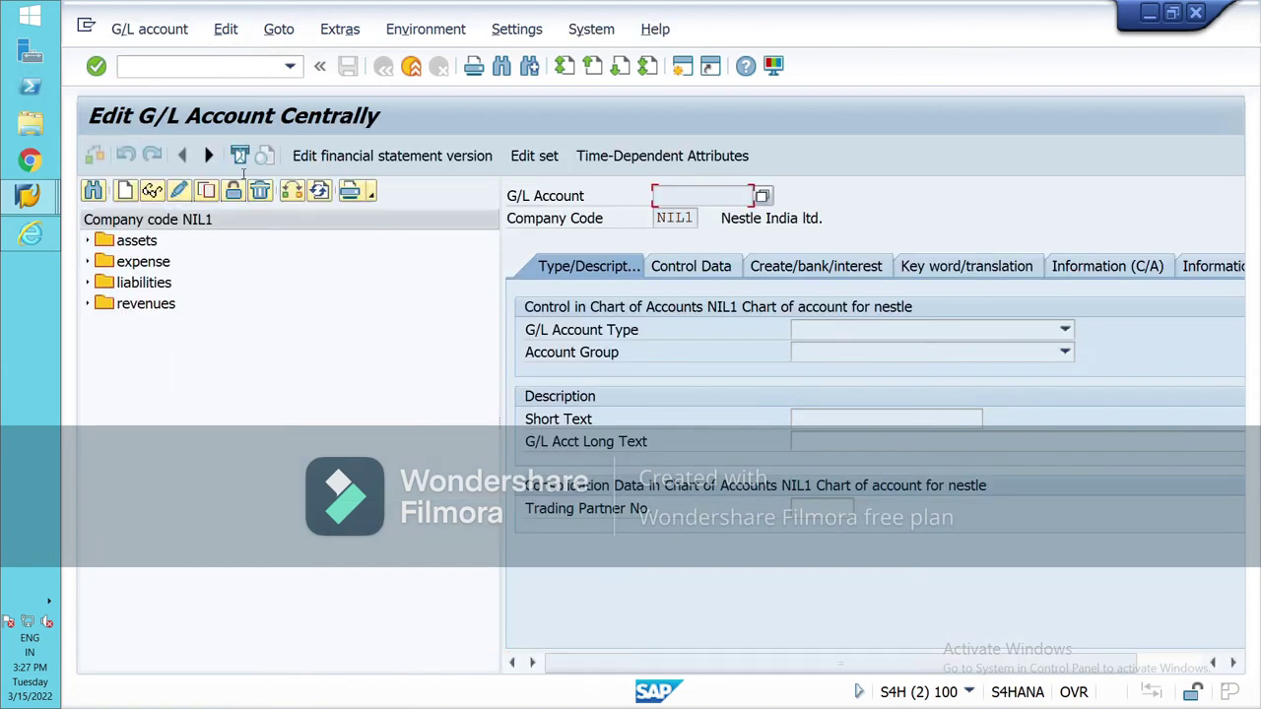
# Open asset account 100009 (BOB main a/c) in change mode and show its bank and interest settings
pyautogui.click(88, 240)
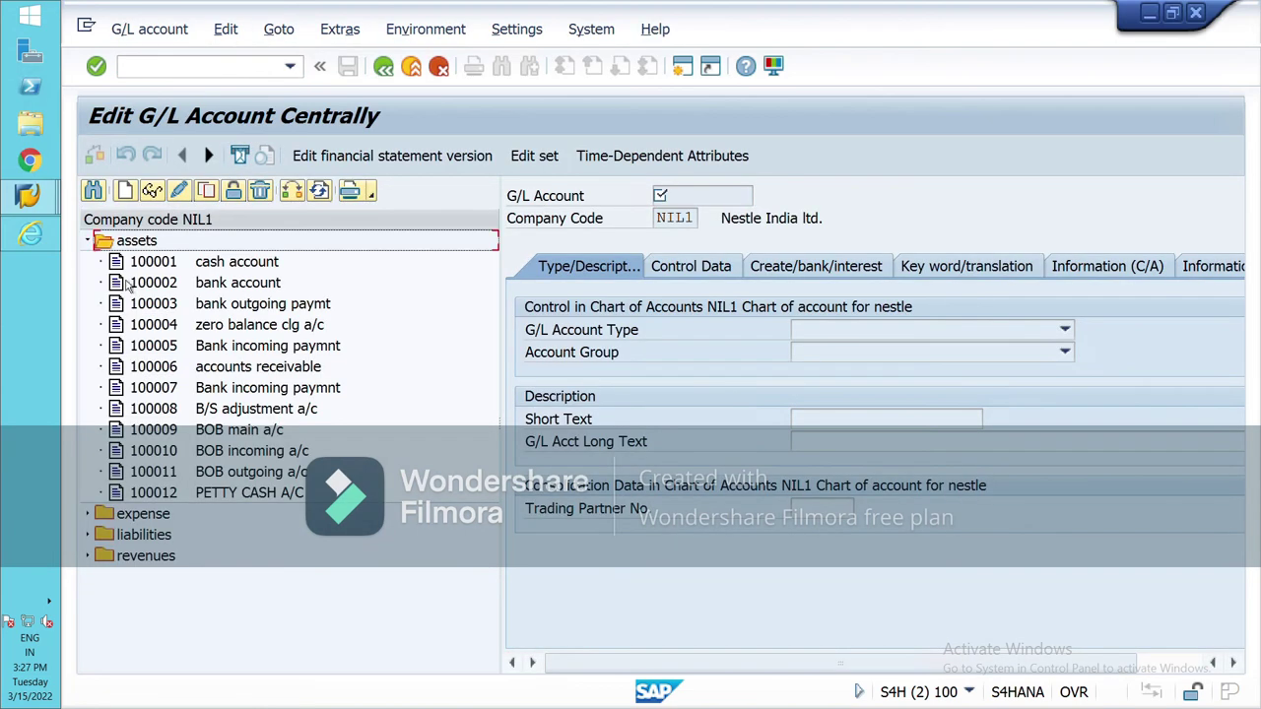
pyautogui.doubleClick(236, 440)
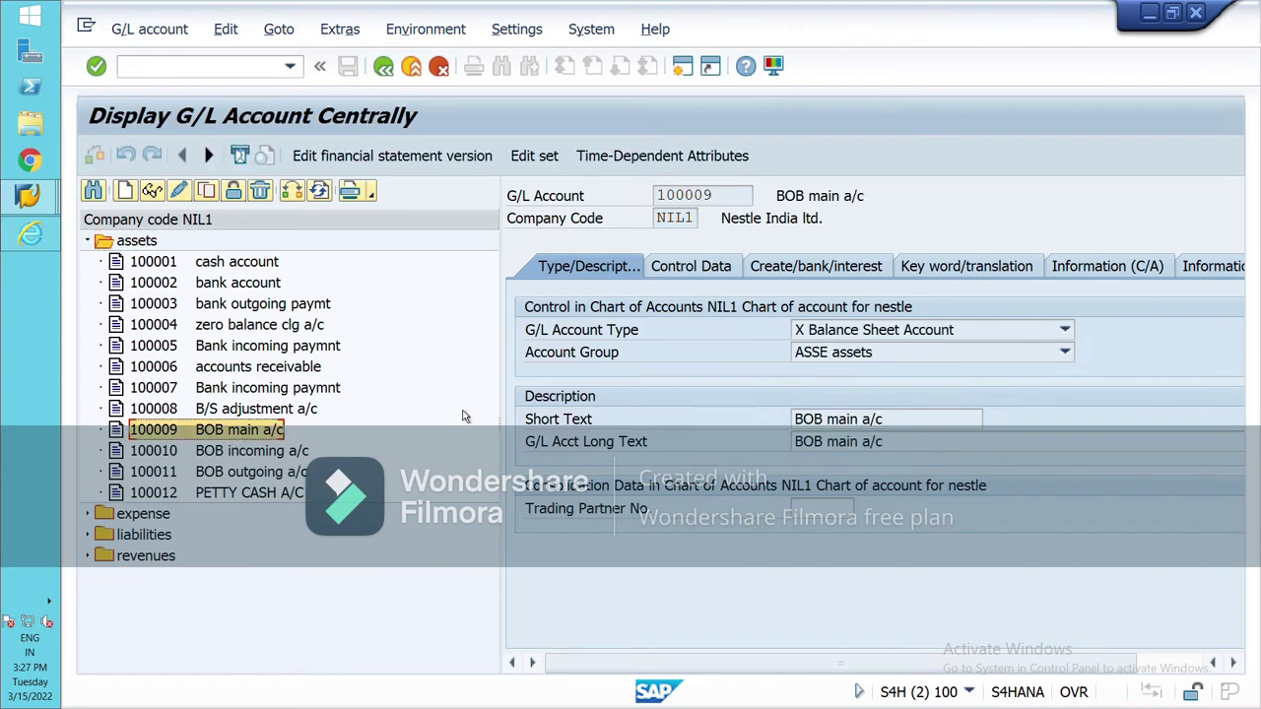
pyautogui.click(181, 191)
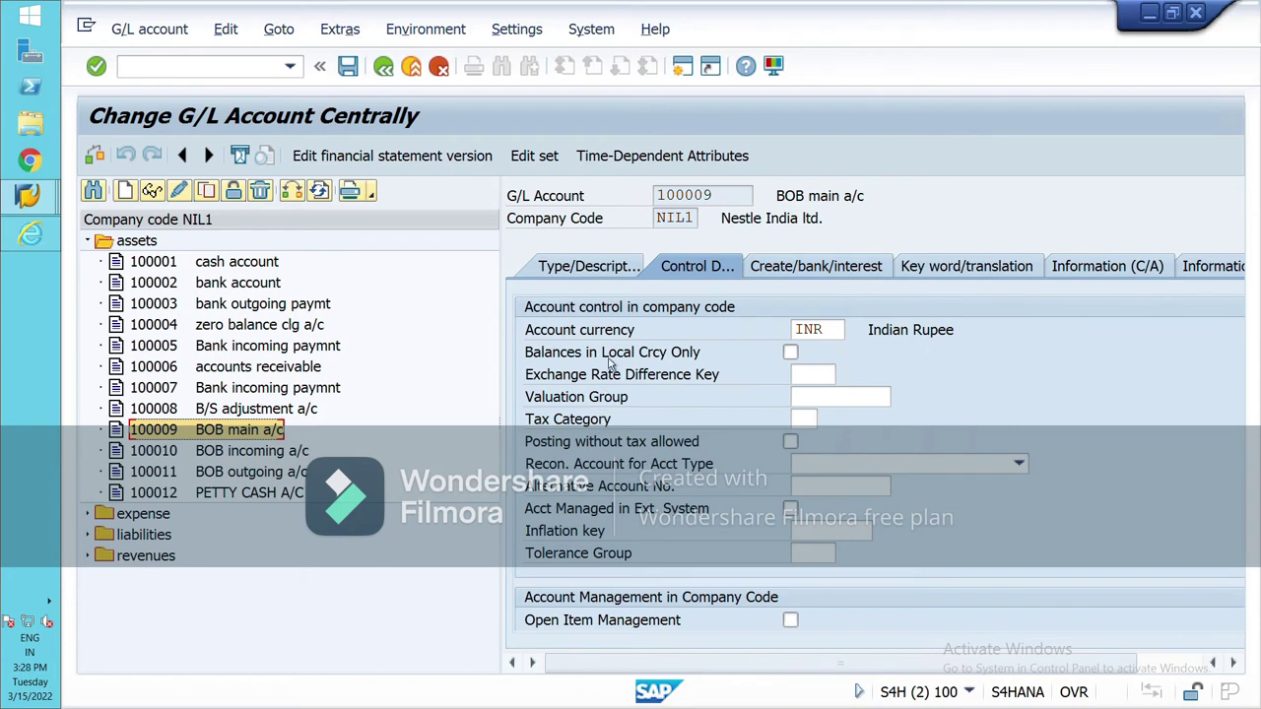
pyautogui.click(798, 266)
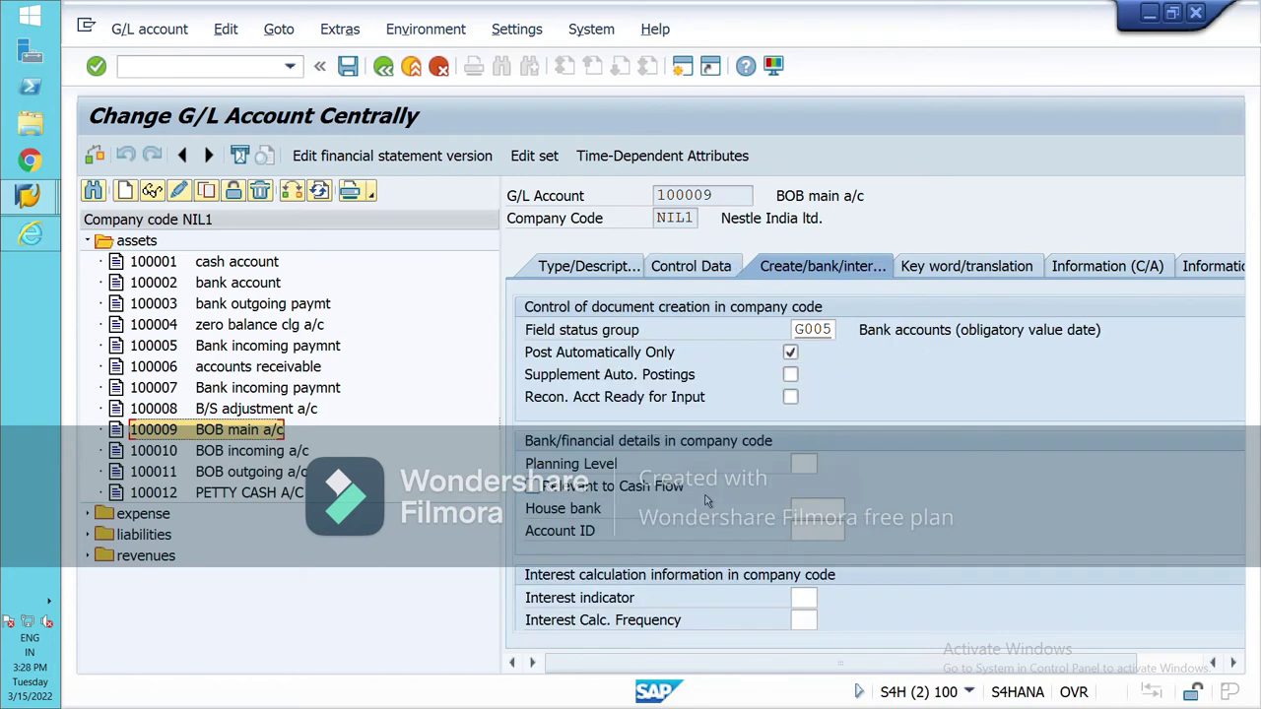
# Assign house bank NBOB1 and account ID NBOB1 to the BOB main G/L account and save the change
pyautogui.click(833, 510)
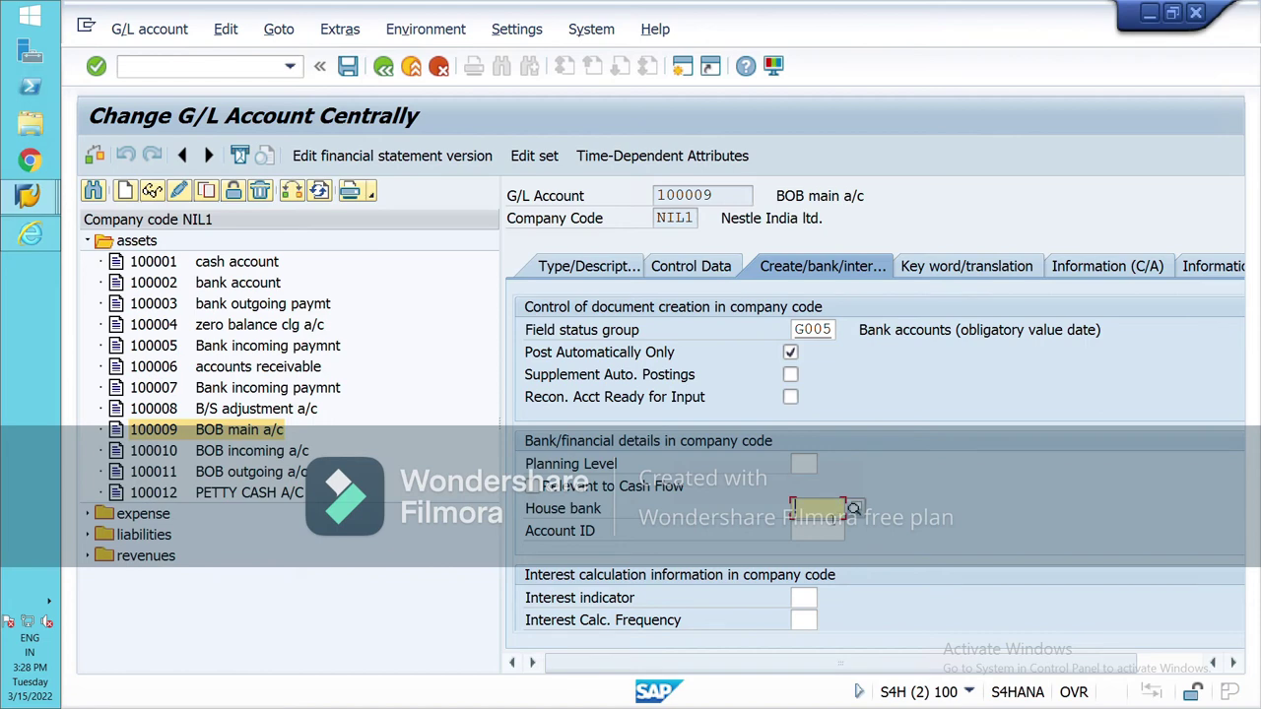
pyautogui.click(855, 511)
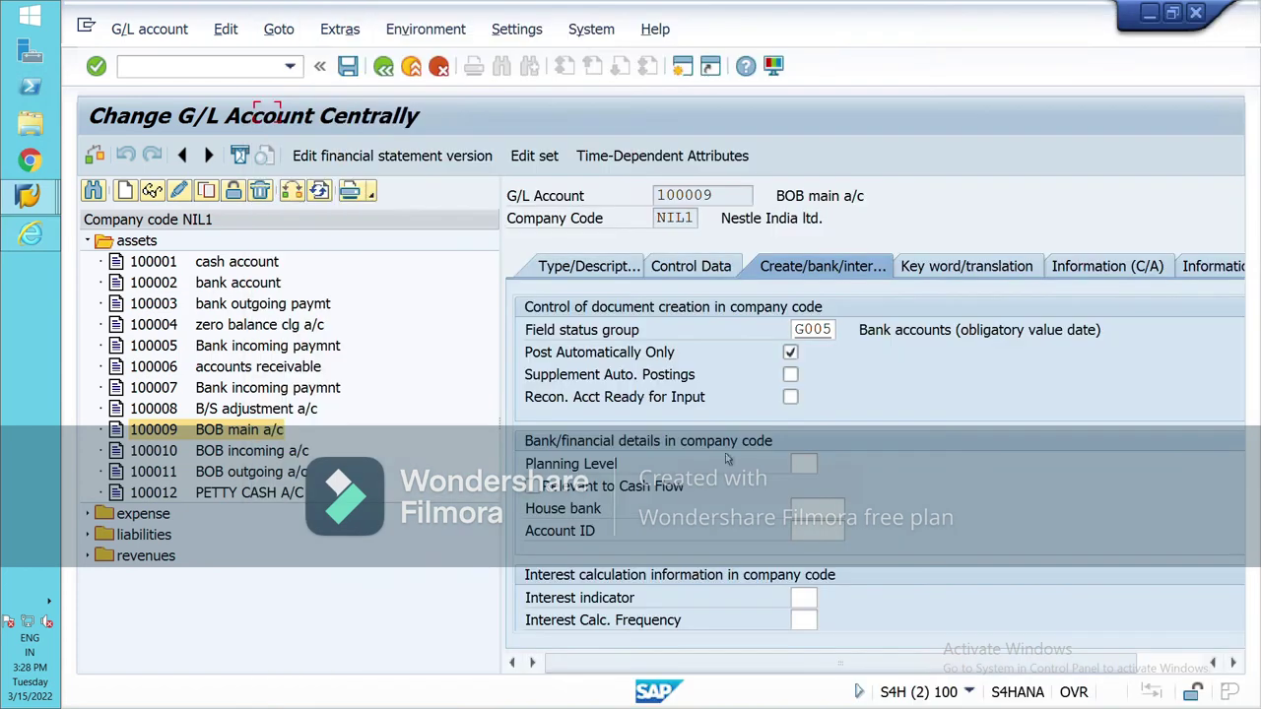
pyautogui.click(266, 112)
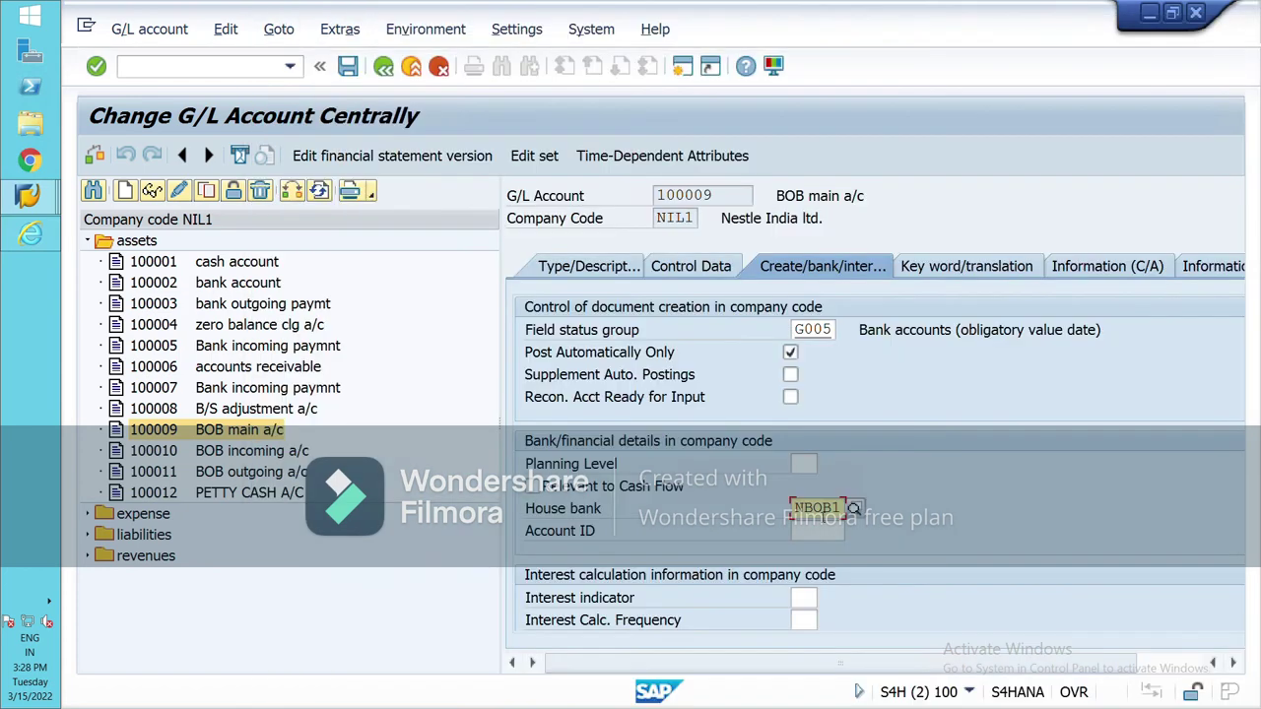
pyautogui.click(833, 535)
pyautogui.click(853, 533)
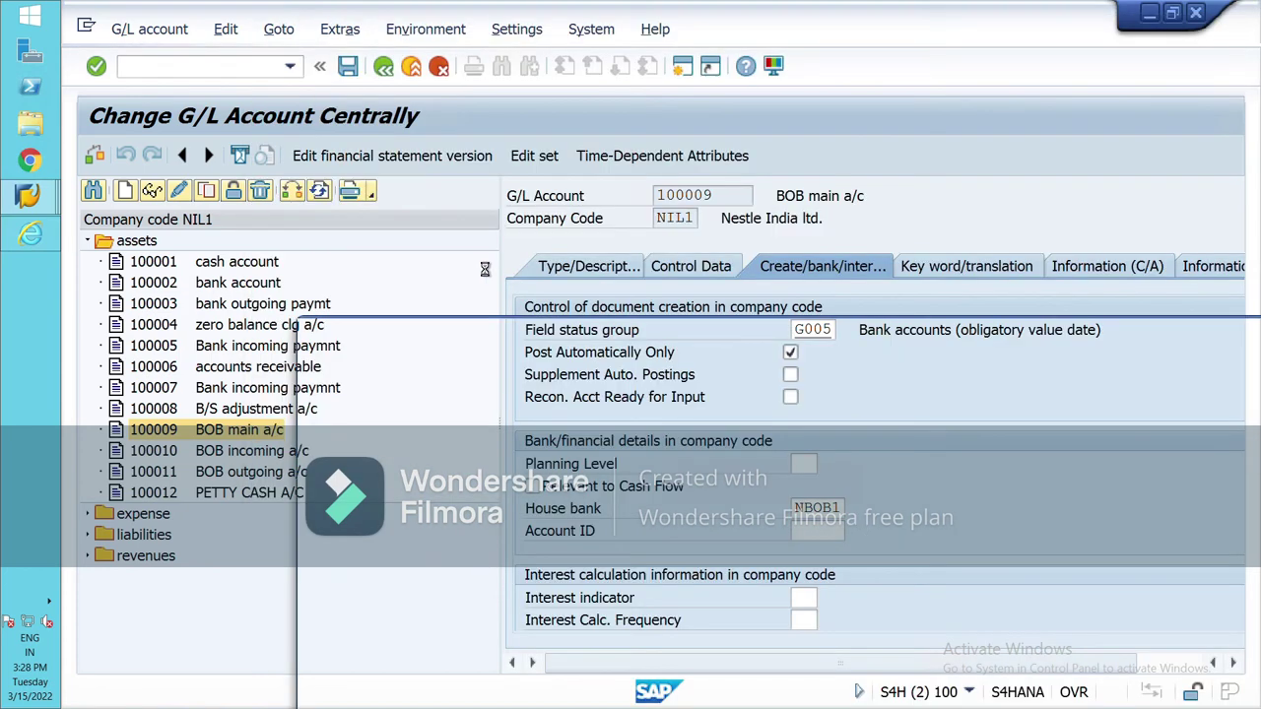
pyautogui.doubleClick(320, 157)
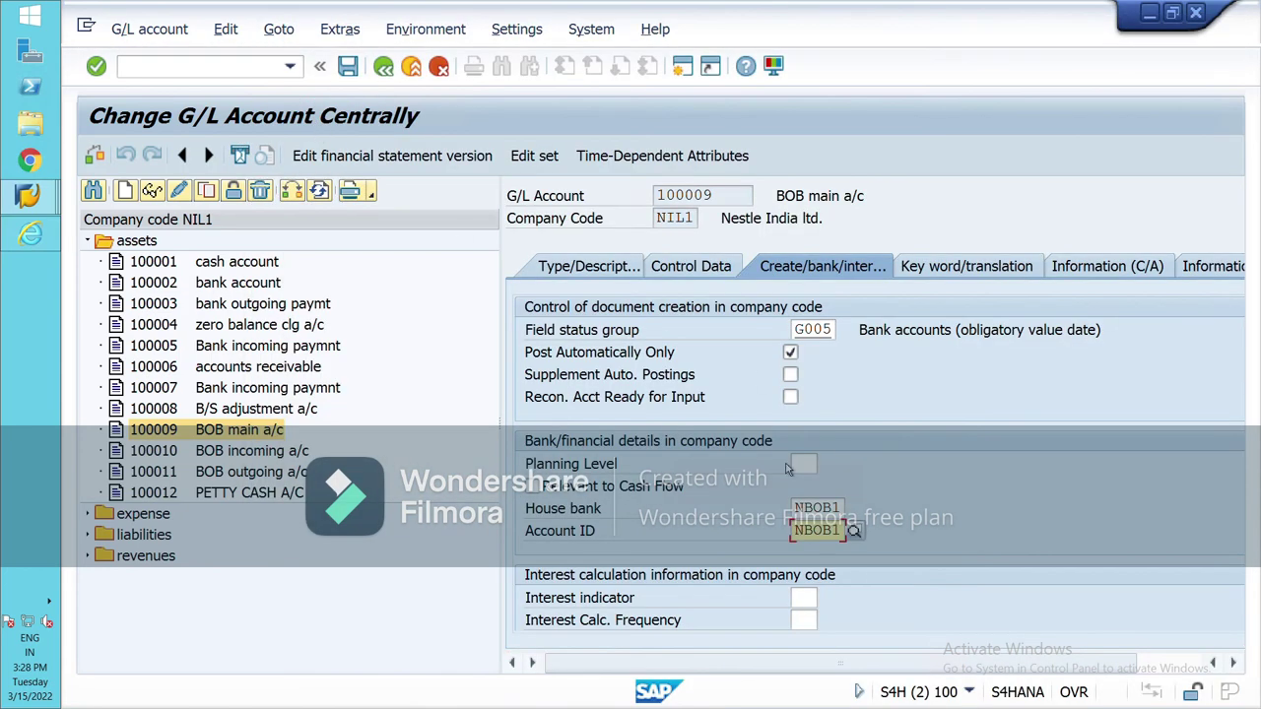
pyautogui.click(348, 66)
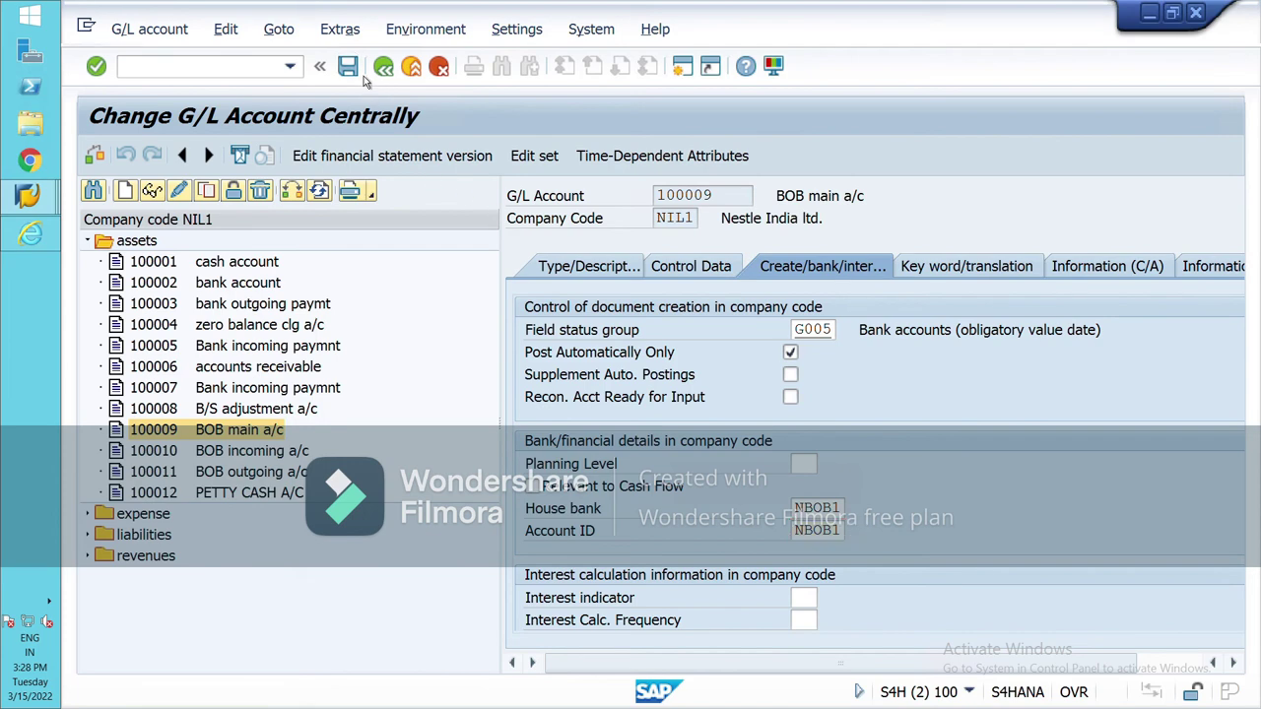
pyautogui.click(134, 458)
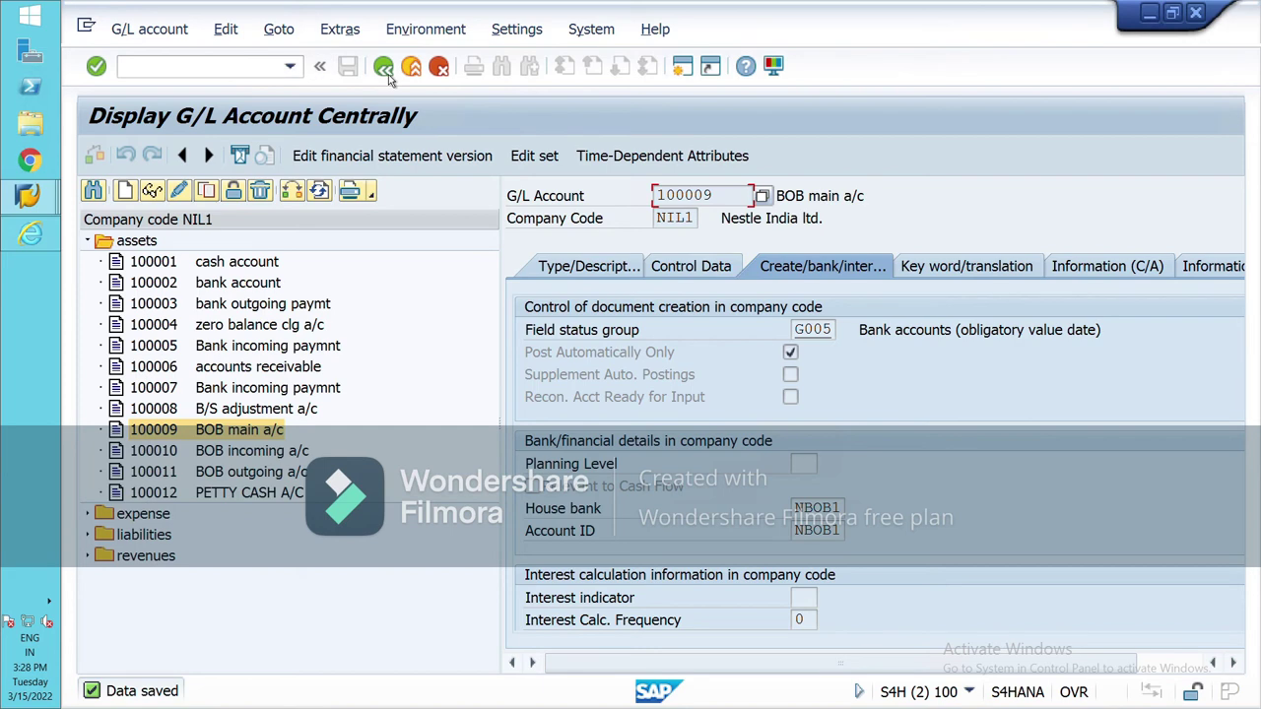
# Start a new session from the bank accounts window and open the Accounts Payable outgoing payment transaction F-53
pyautogui.moveTo(29, 202)
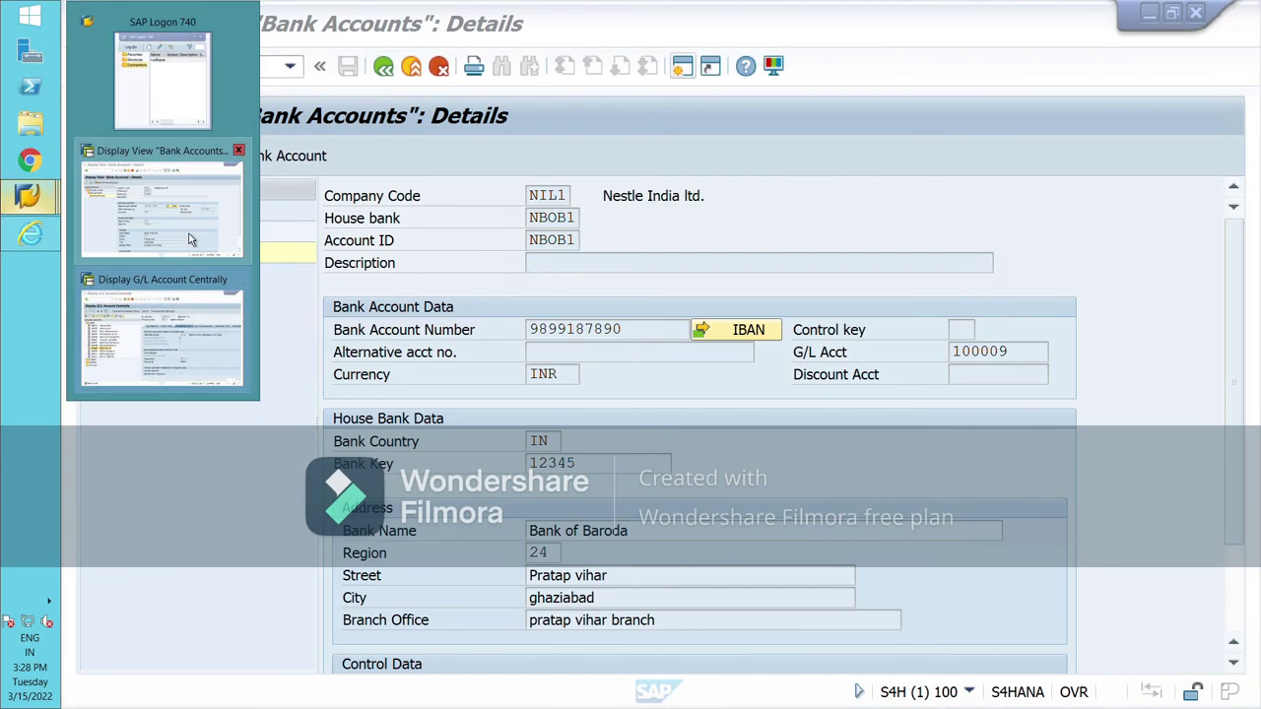
pyautogui.click(190, 243)
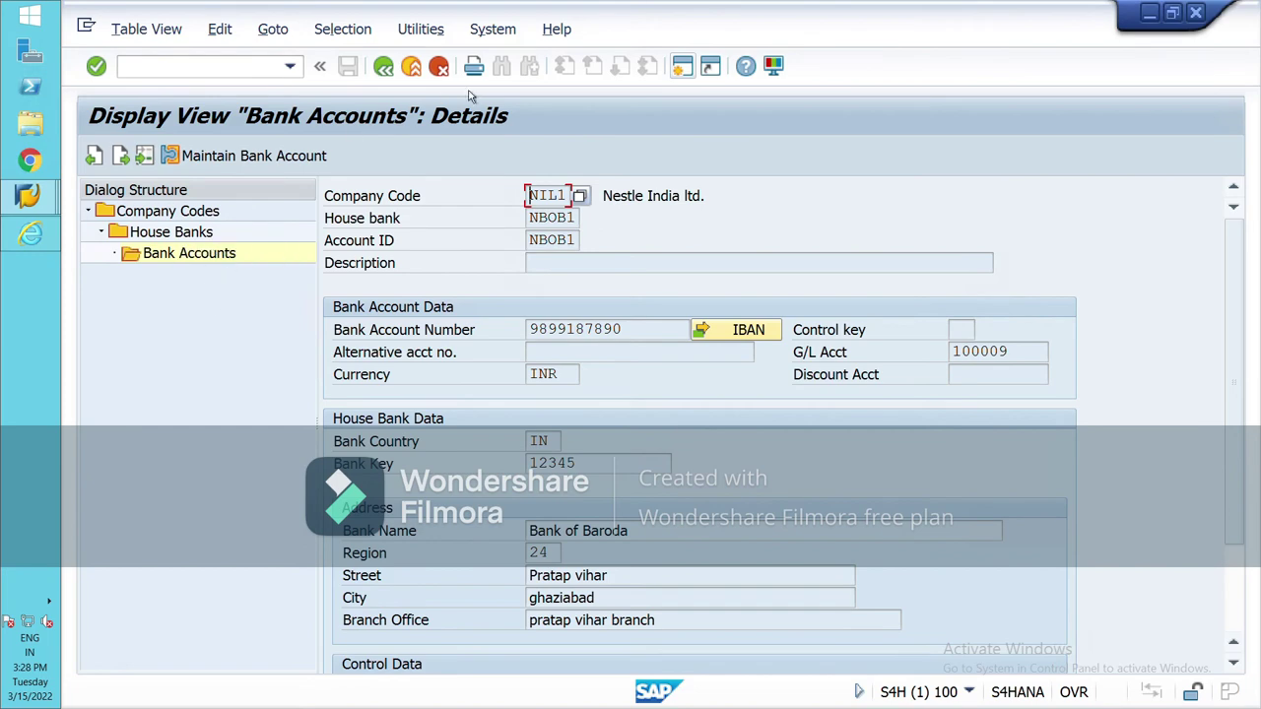
pyautogui.click(681, 66)
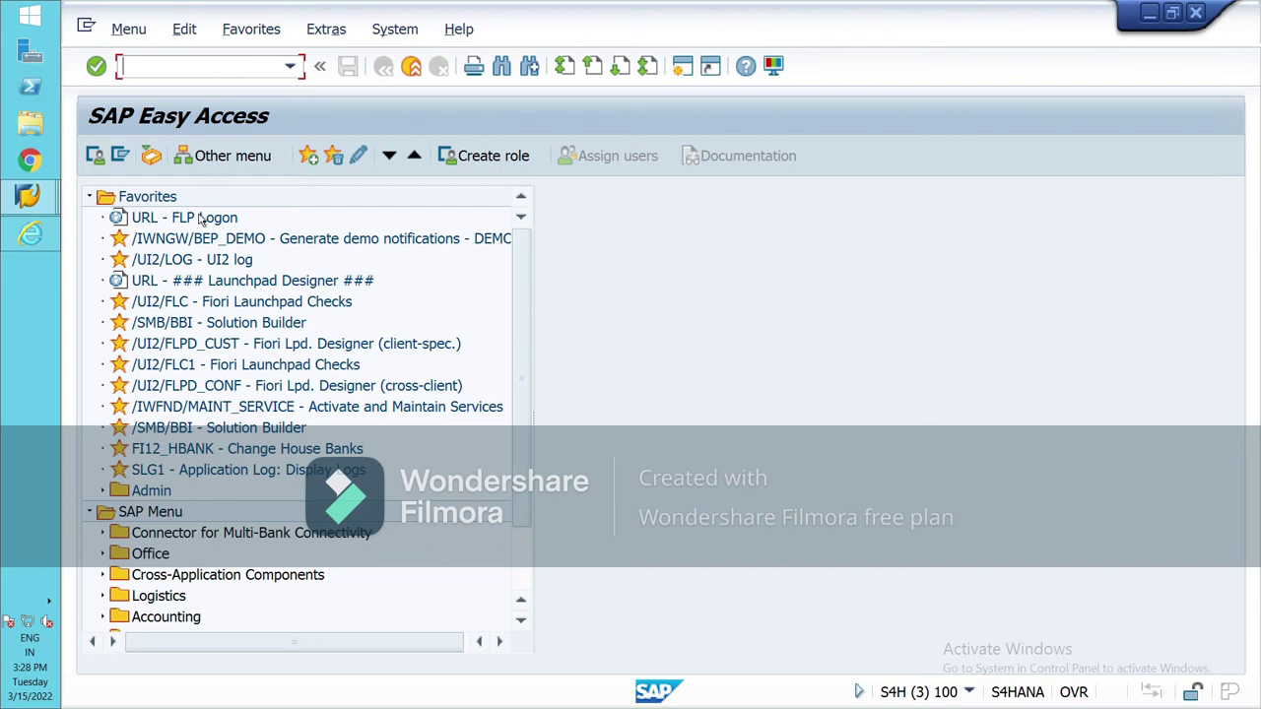
pyautogui.click(91, 197)
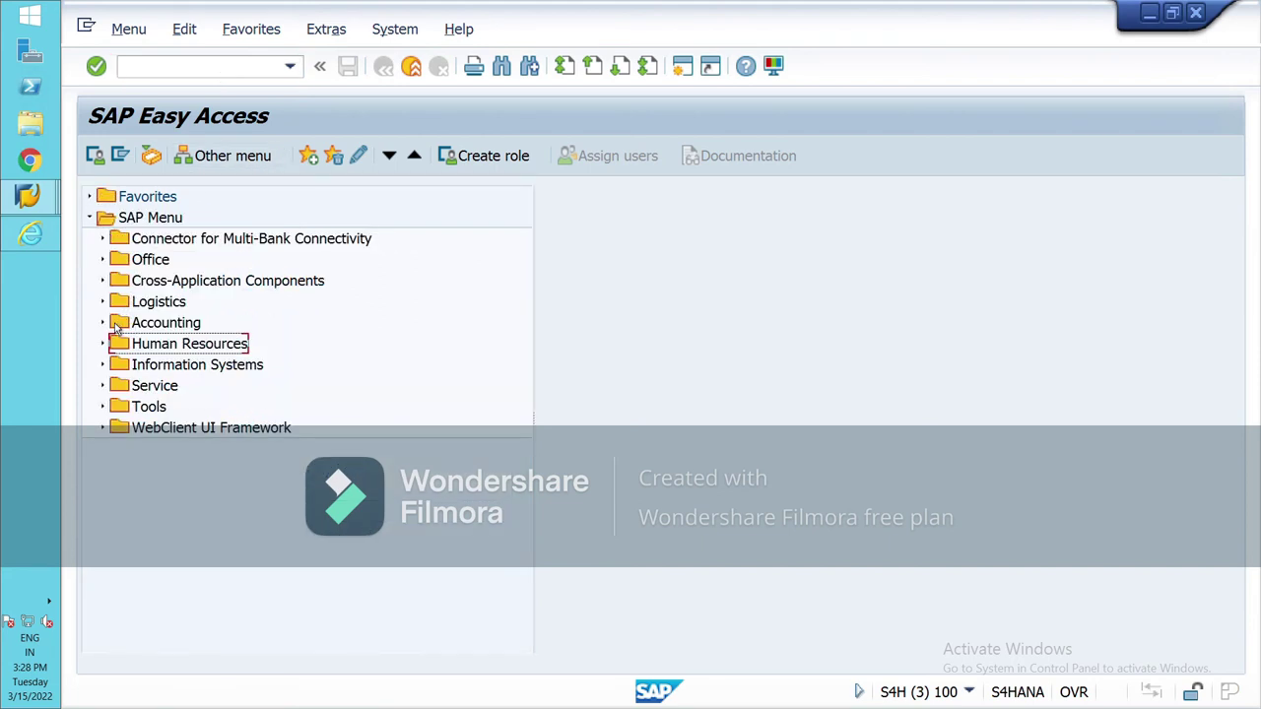
pyautogui.click(106, 324)
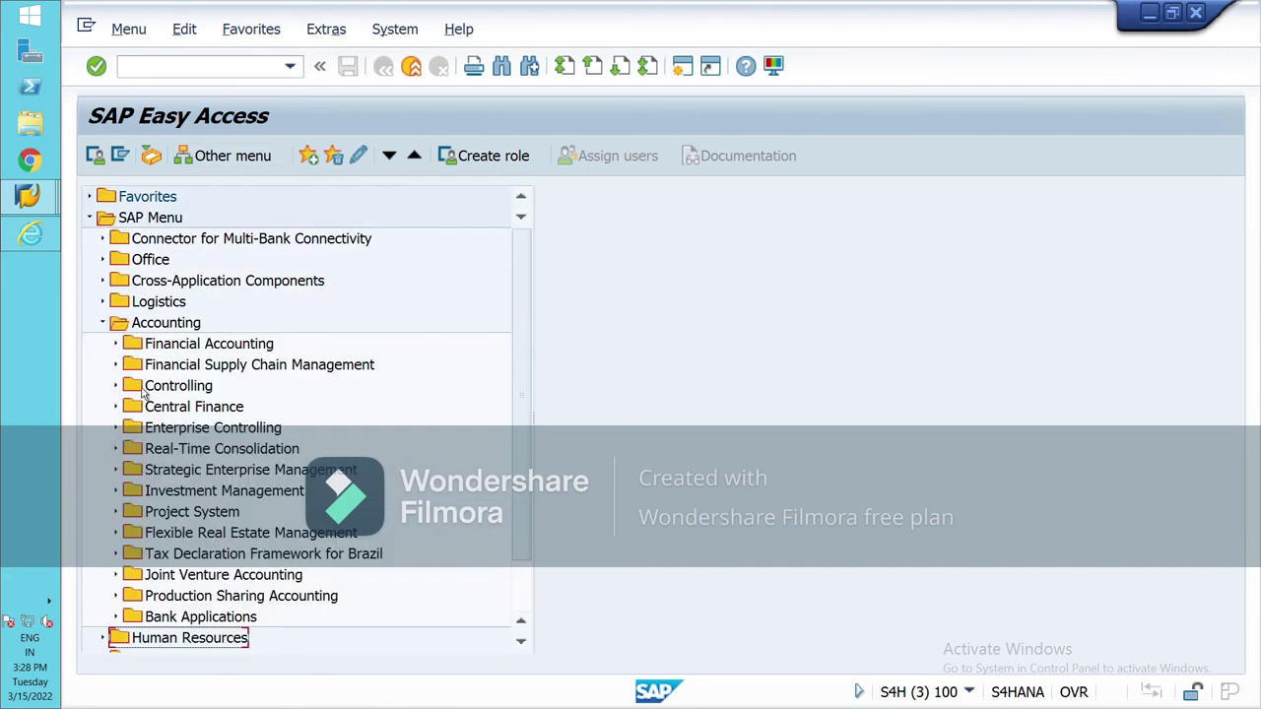
pyautogui.click(117, 344)
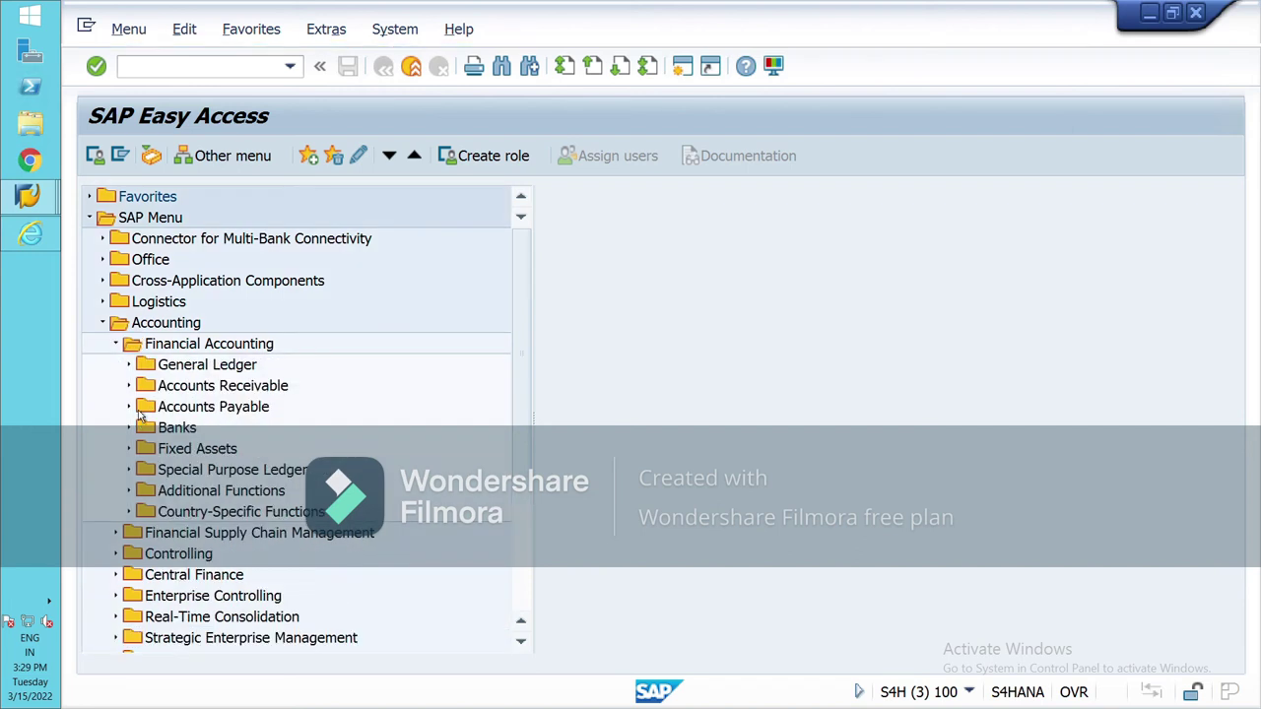
pyautogui.click(139, 411)
pyautogui.scroll(-2, 231, 557)
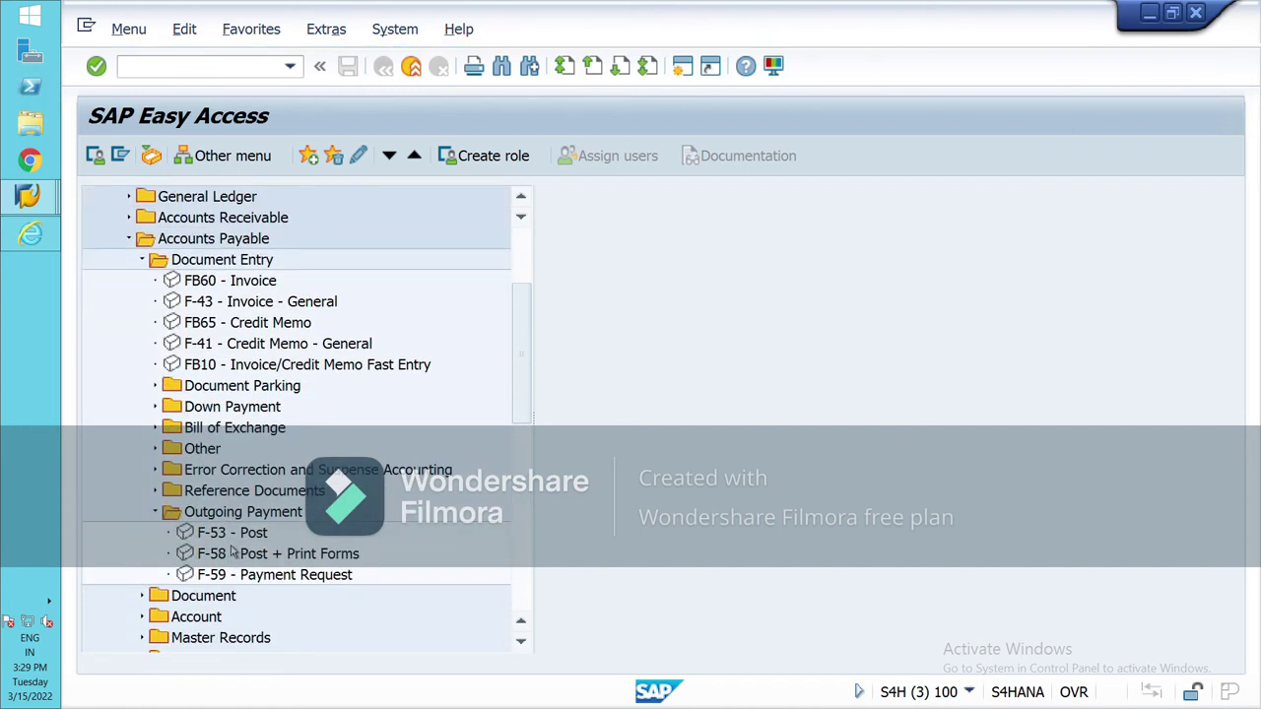
pyautogui.doubleClick(232, 532)
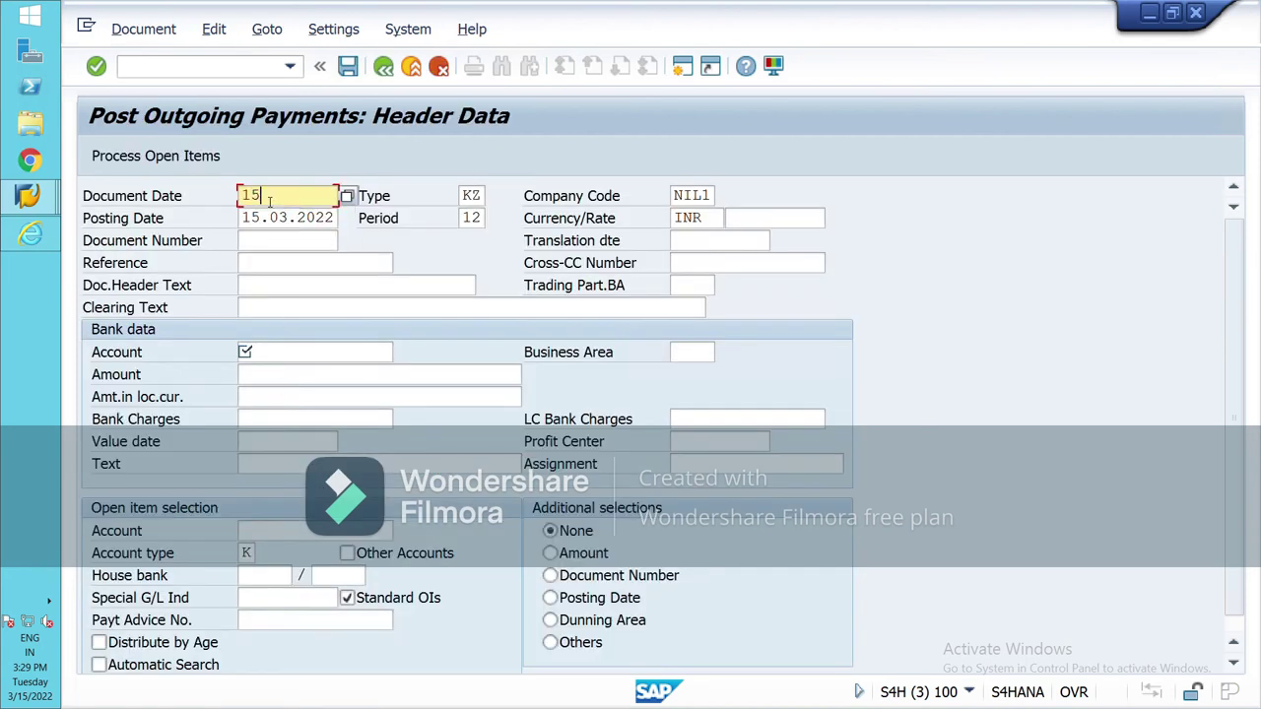
# Enter 15 as the payment's document date and choose BOB main a/c (100009) as the bank account
pyautogui.press('Return')
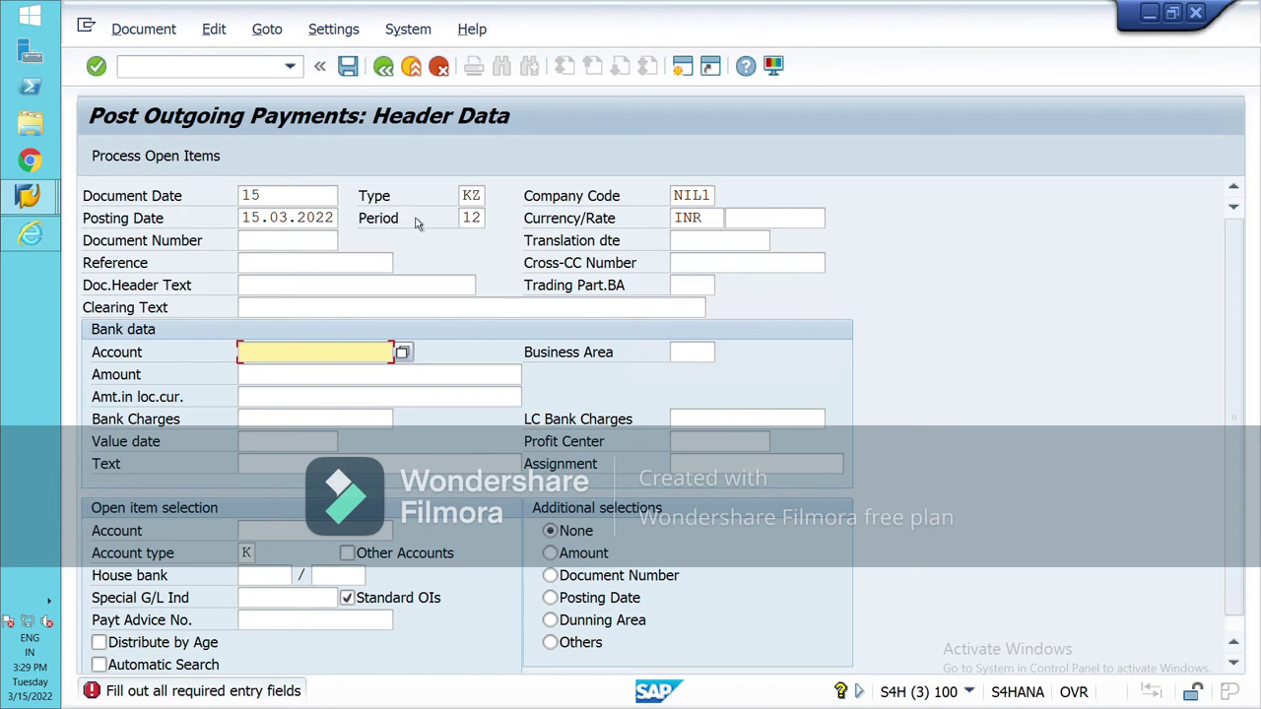
pyautogui.press('F4')
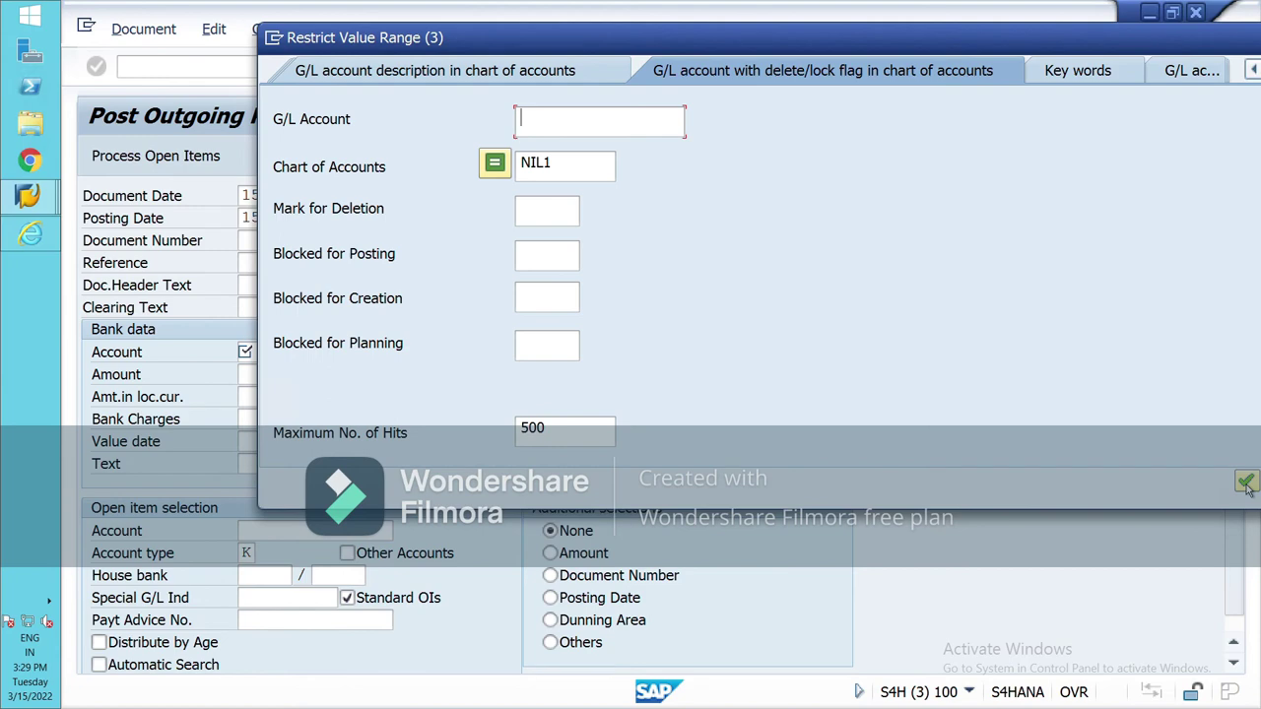
pyautogui.click(1241, 481)
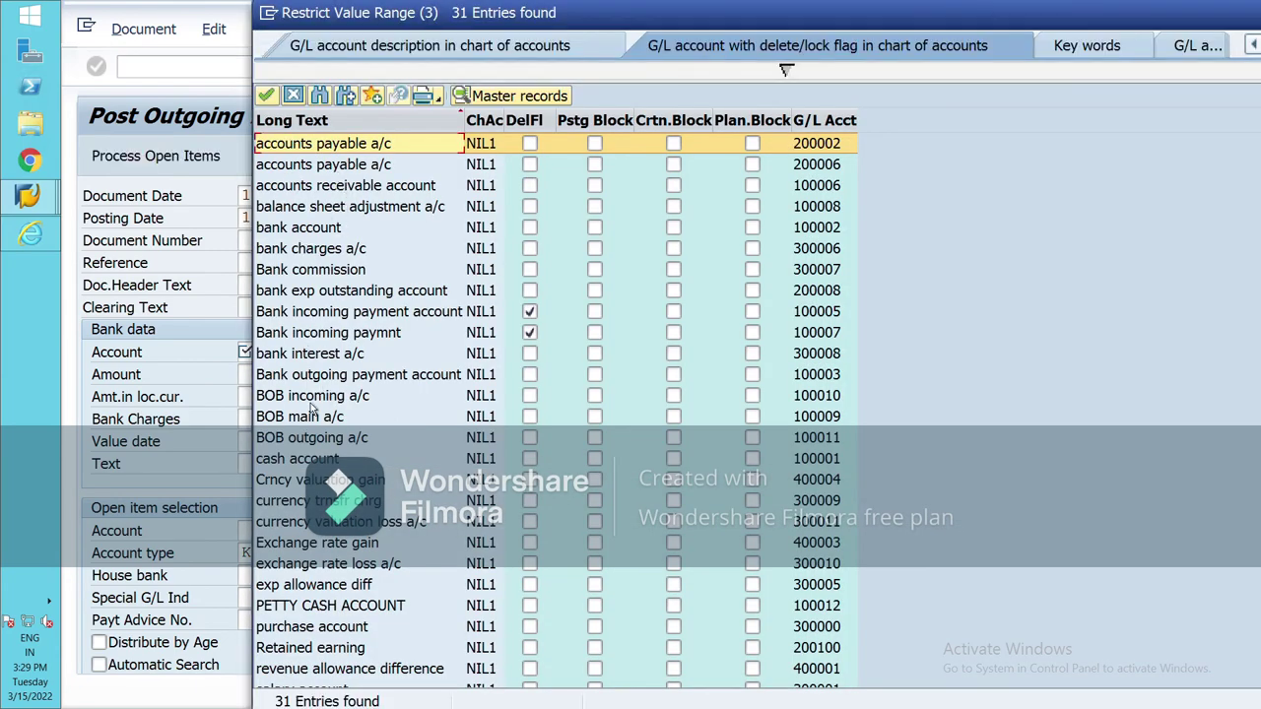
pyautogui.doubleClick(314, 416)
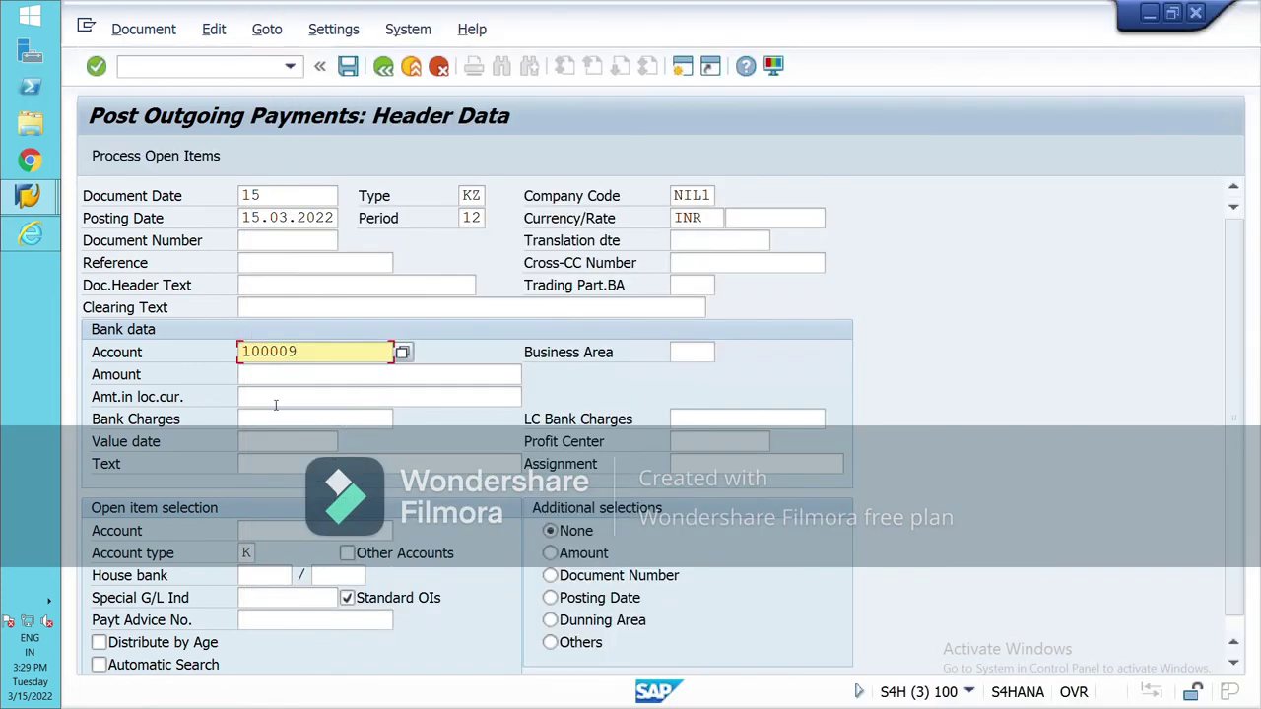
# Enter a payment amount of 1000 with value date 15.03.2022 in the bank data
pyautogui.click(270, 383)
pyautogui.write('1000')
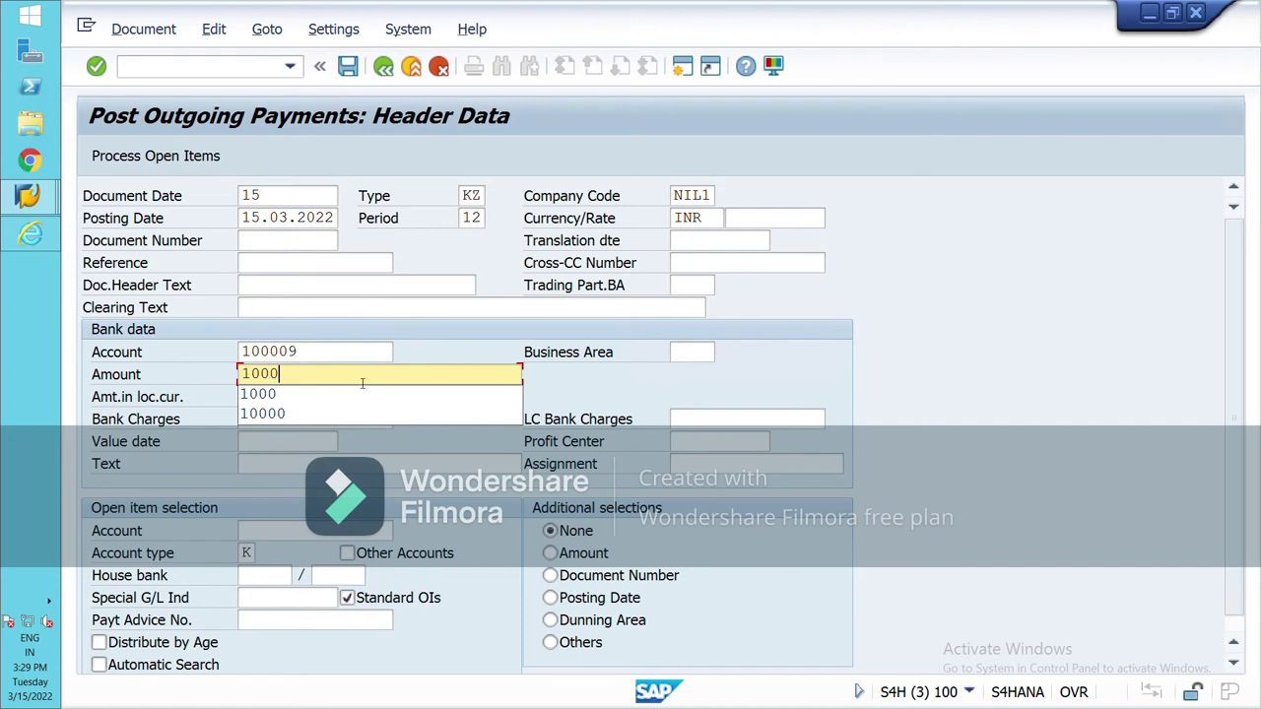
pyautogui.press('Escape')
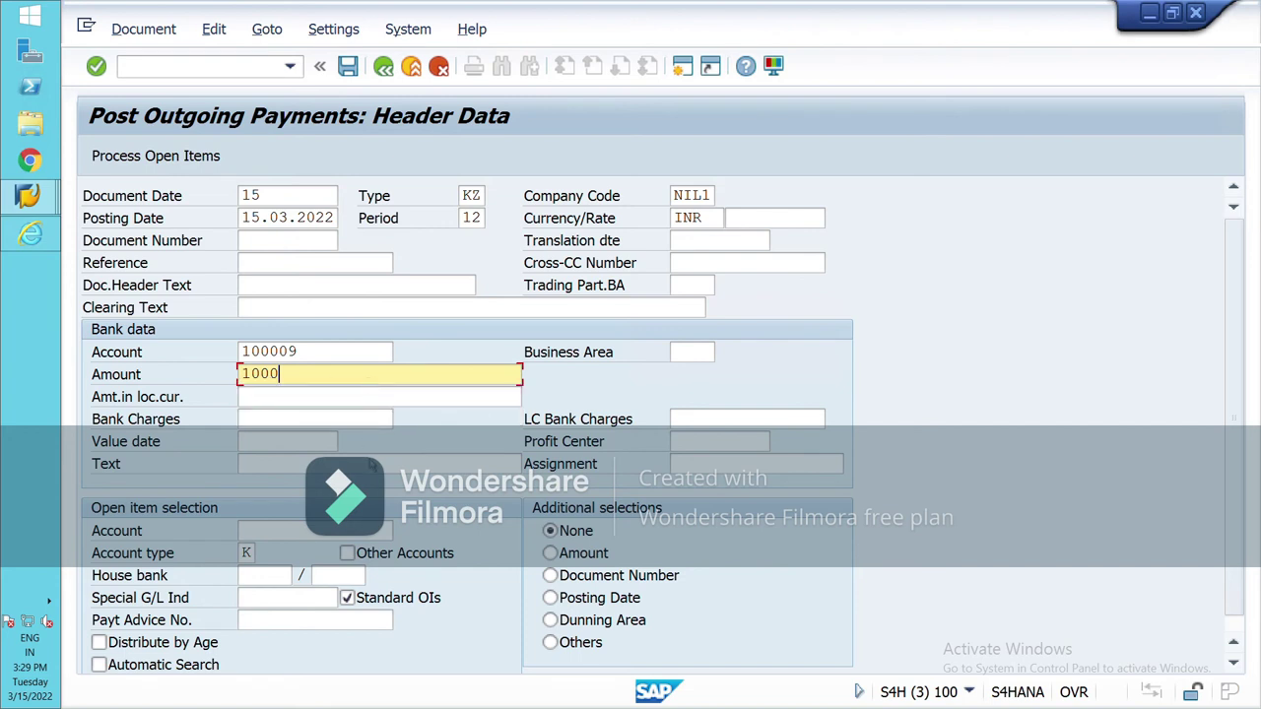
pyautogui.click(280, 444)
pyautogui.write('15.03.2022')
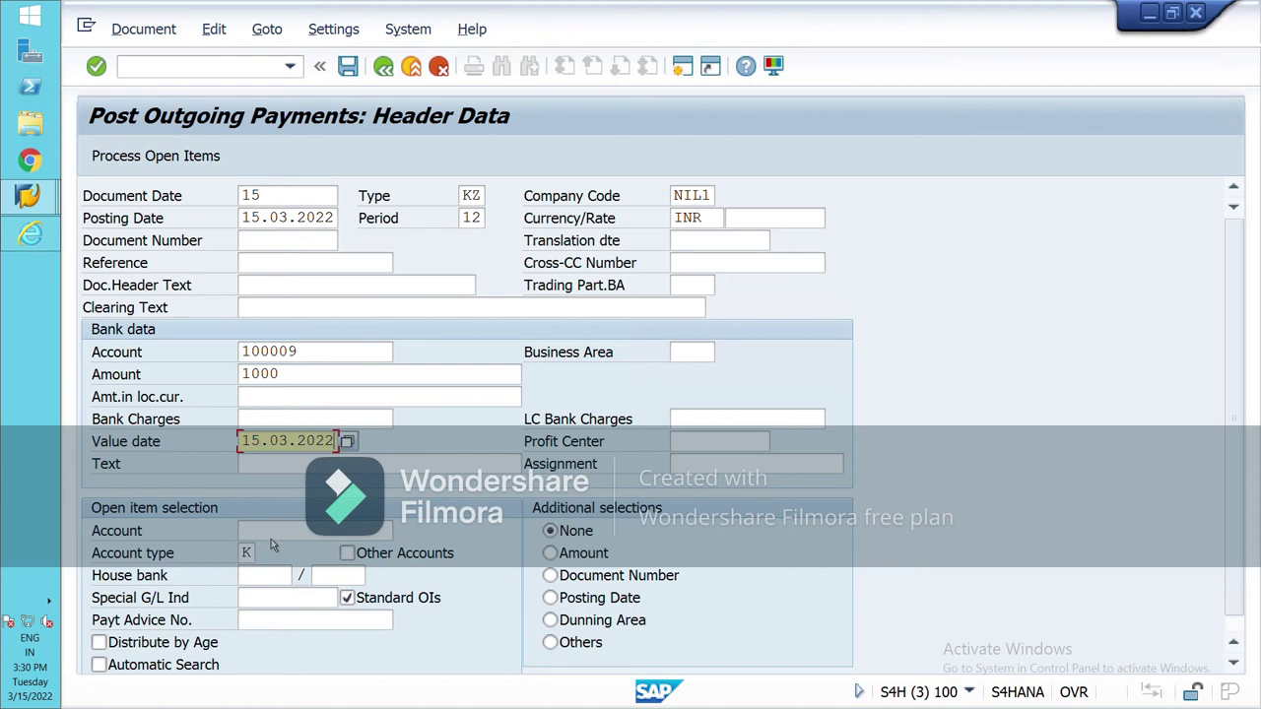
# Look up the suppliers of company code NIL1 and choose Natraj India Limited as the open item account
pyautogui.click(361, 532)
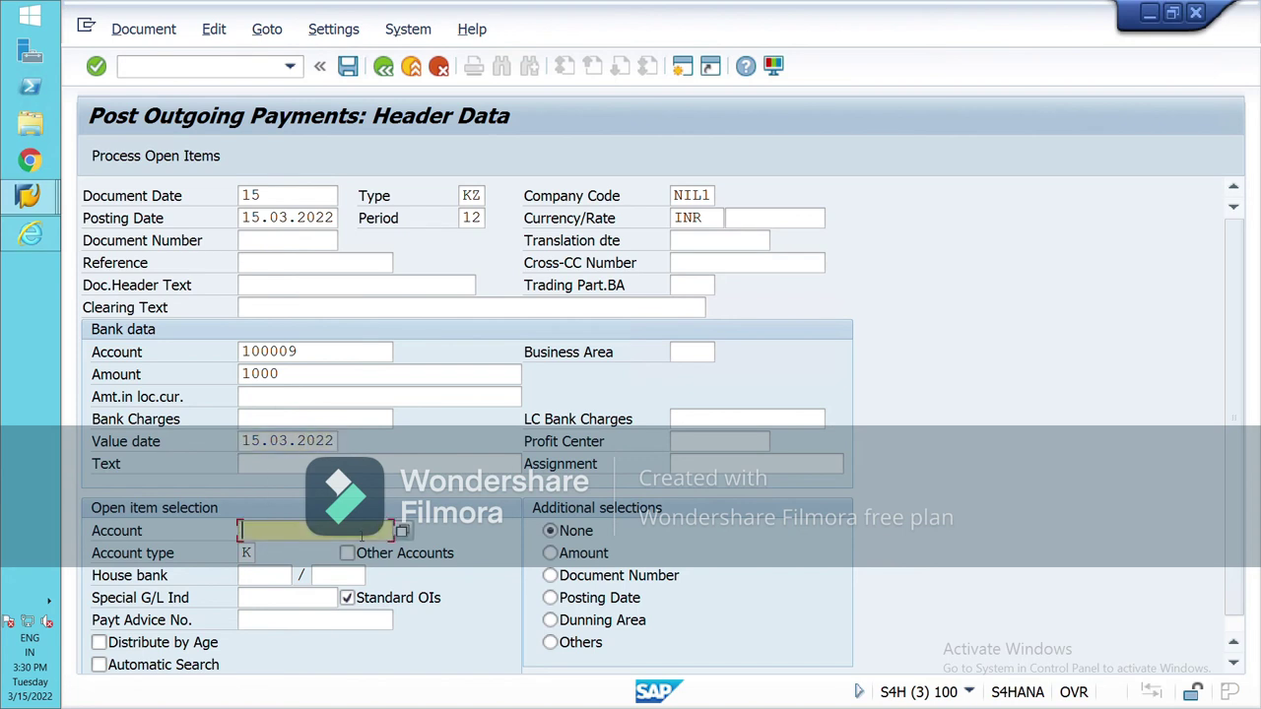
pyautogui.click(401, 531)
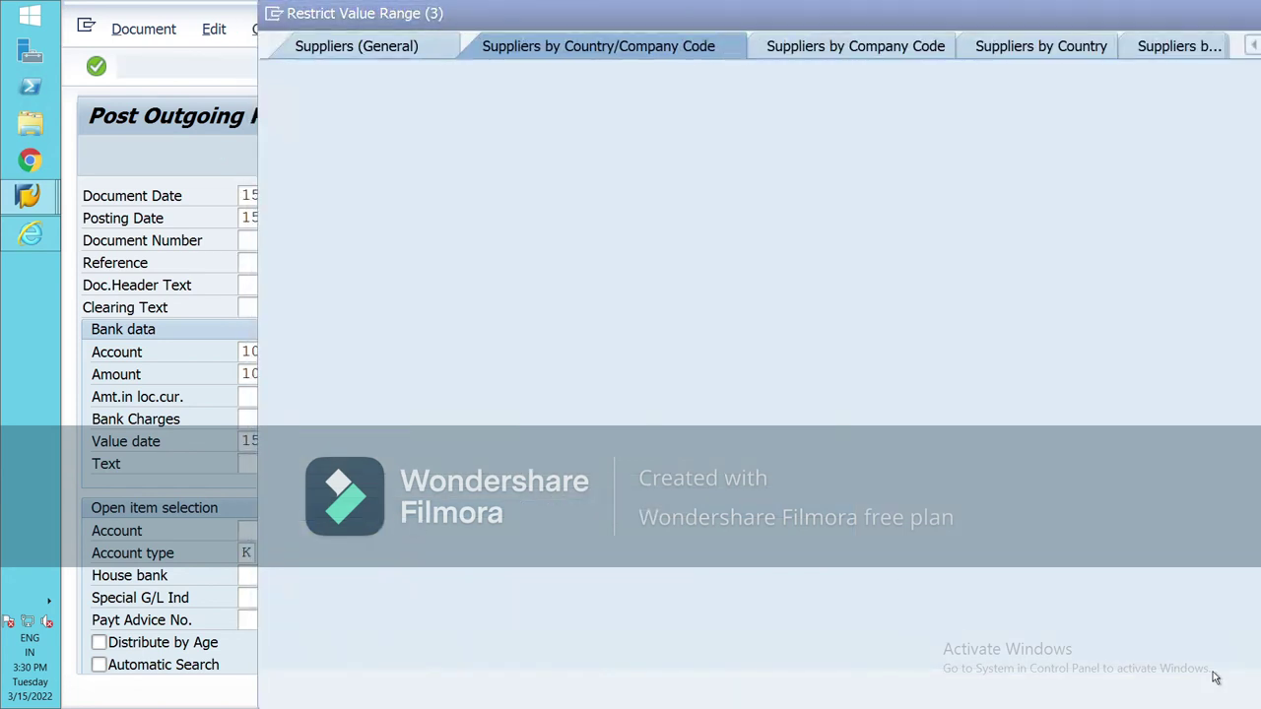
pyautogui.click(1243, 680)
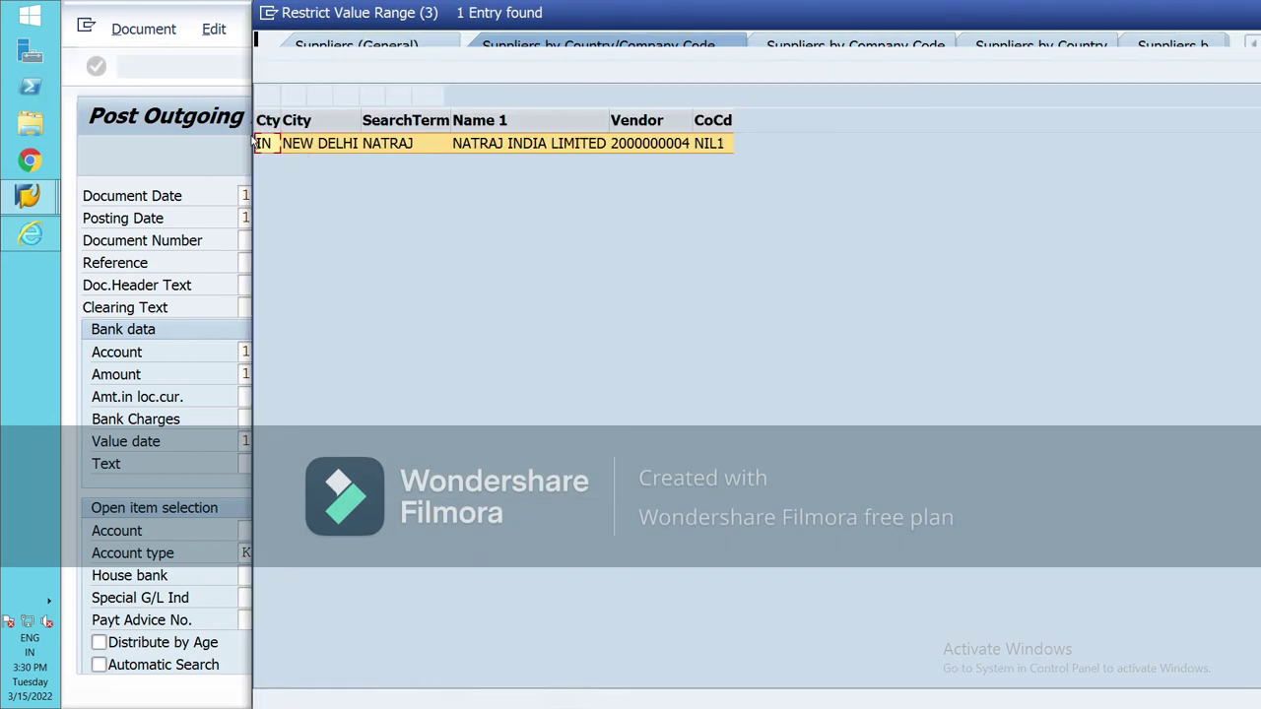
pyautogui.doubleClick(295, 143)
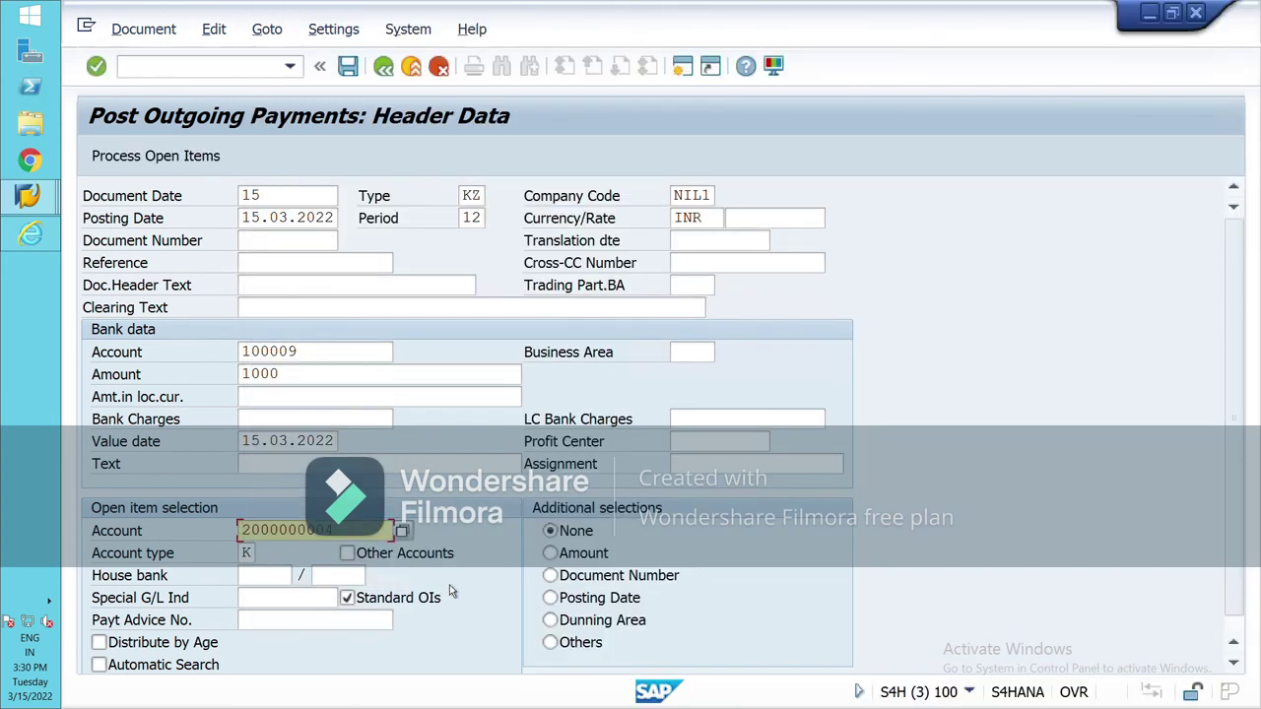
# Select house bank NBOB1 with account ID NBOB1 for the open item selection
pyautogui.click(273, 575)
pyautogui.click(300, 576)
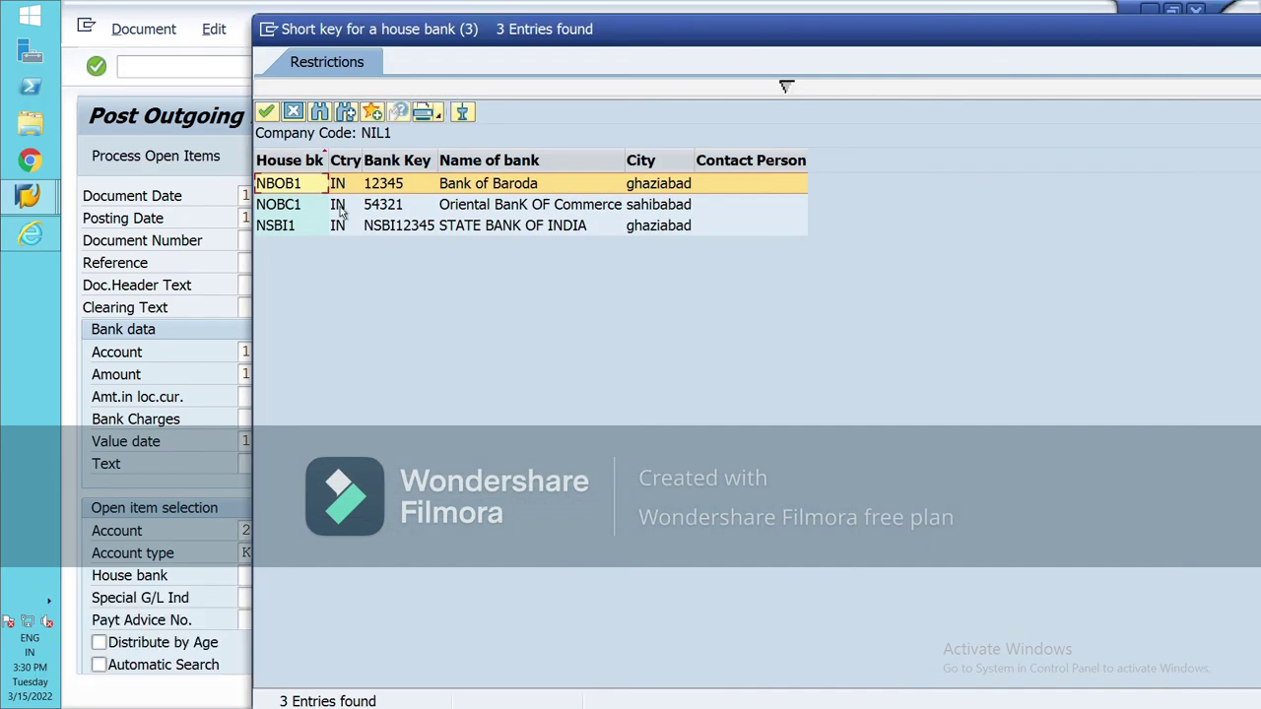
pyautogui.click(266, 112)
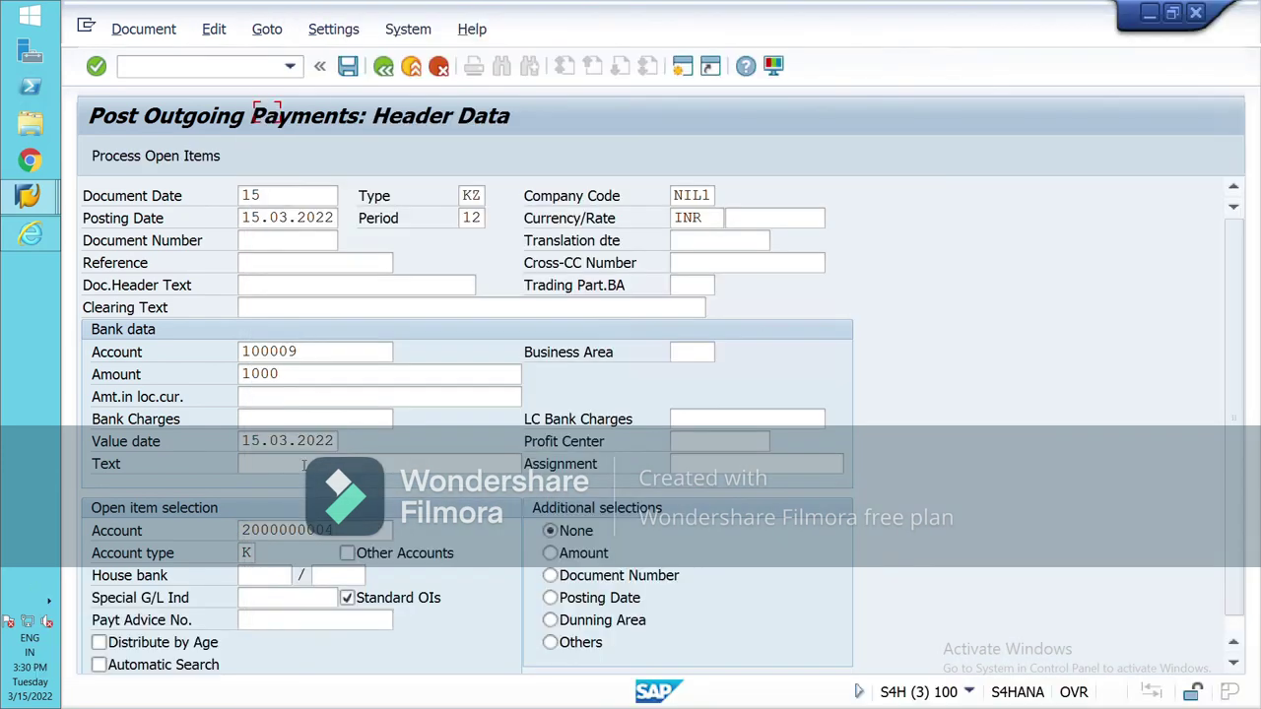
pyautogui.click(347, 575)
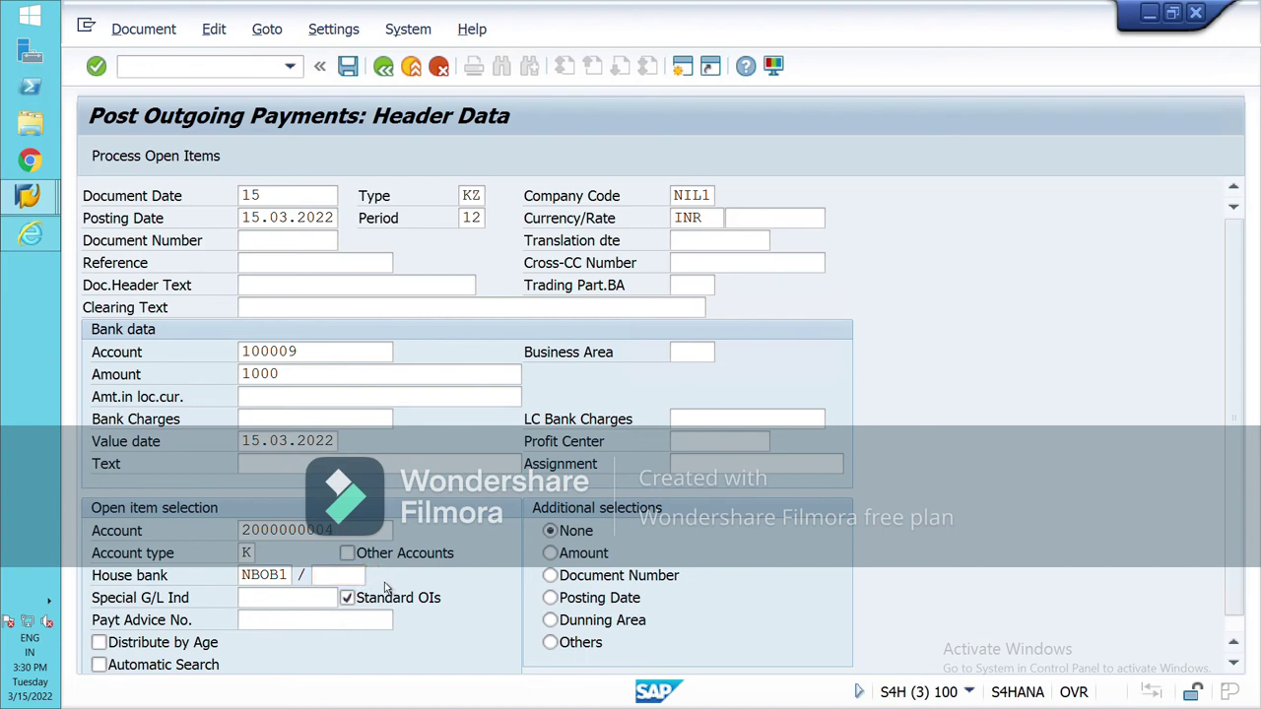
pyautogui.click(375, 575)
pyautogui.press('Return')
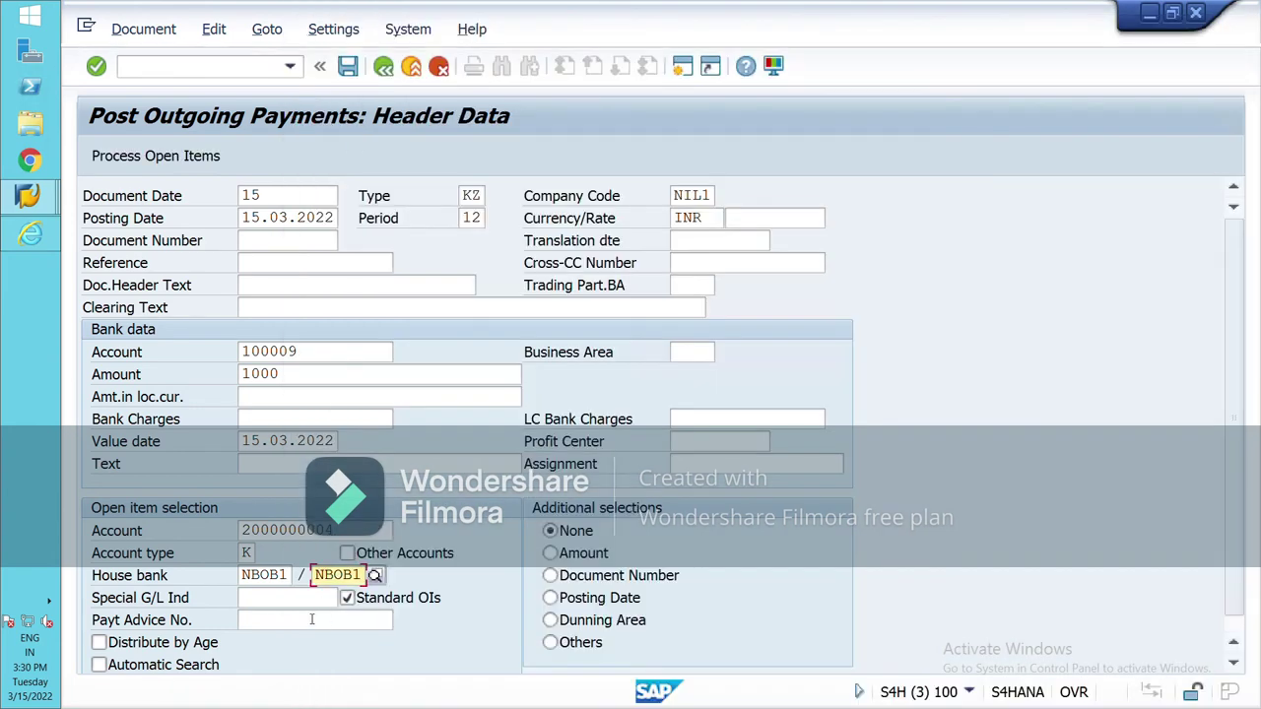
pyautogui.scroll(-1, 463, 581)
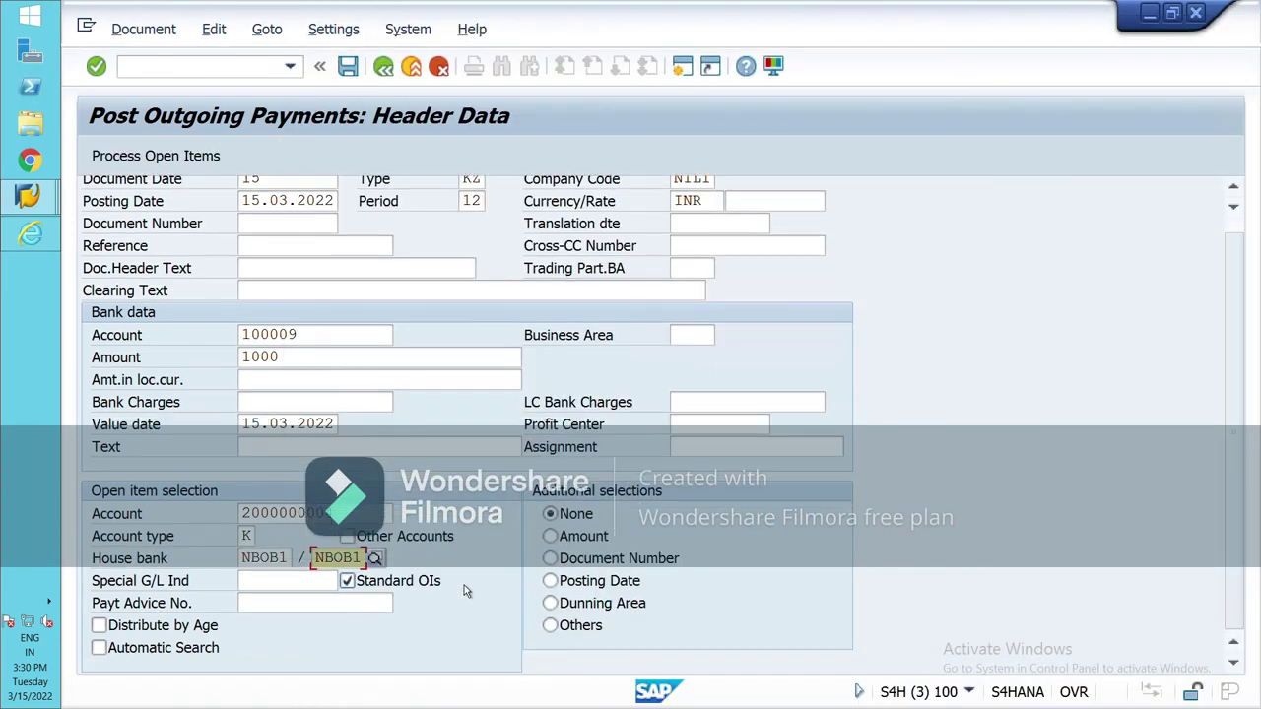
pyautogui.scroll(1, 466, 591)
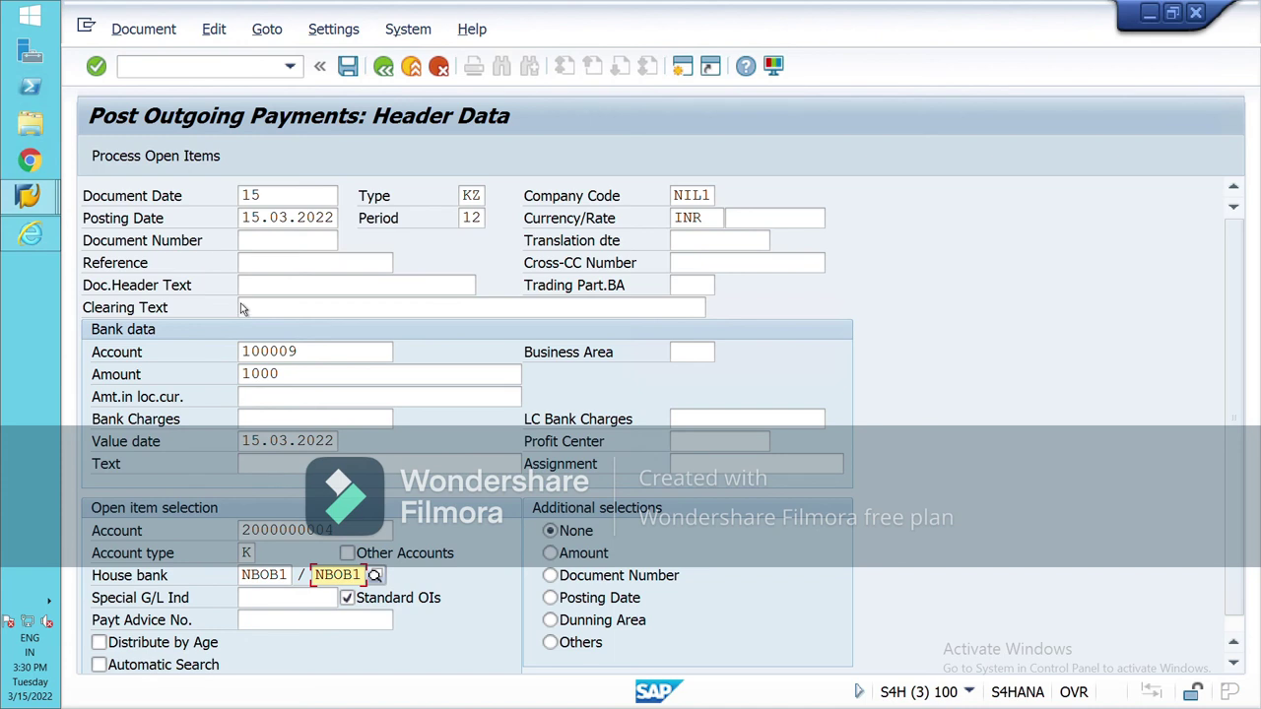
# Try to process the outgoing payment, correcting the document date to 15.03.2022
pyautogui.click(349, 66)
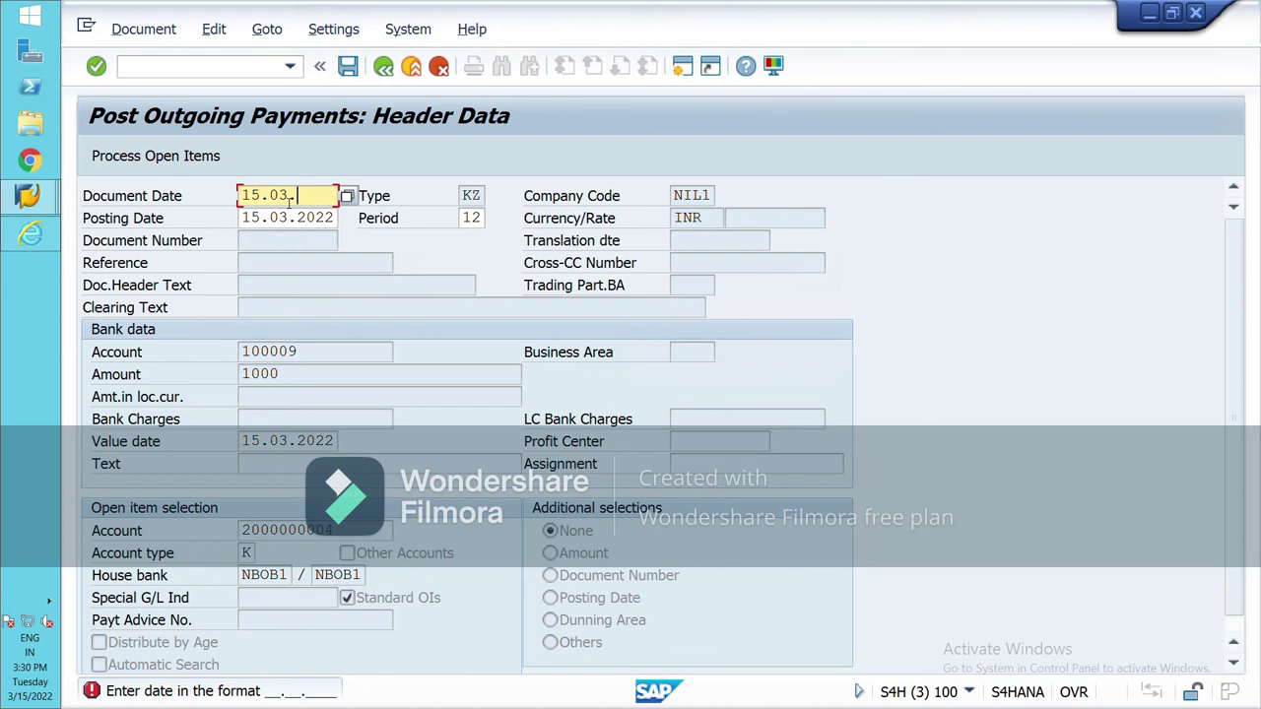
pyautogui.write('022')
pyautogui.press('Return')
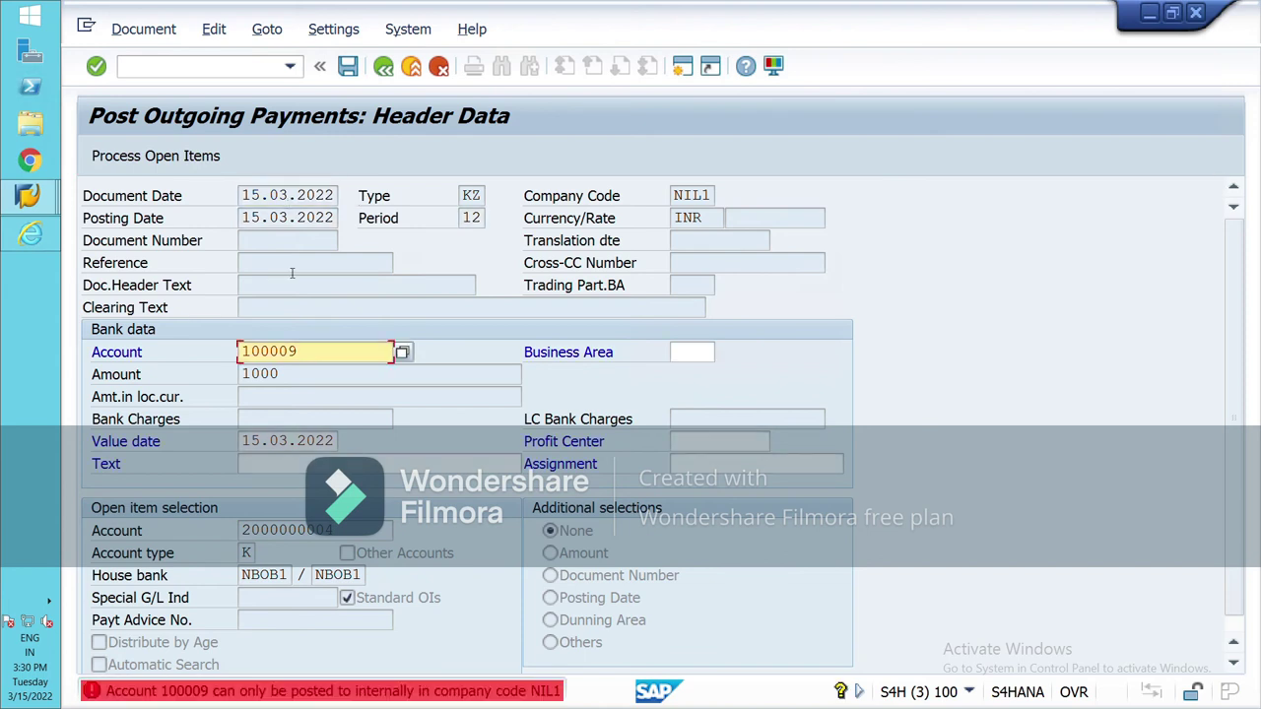
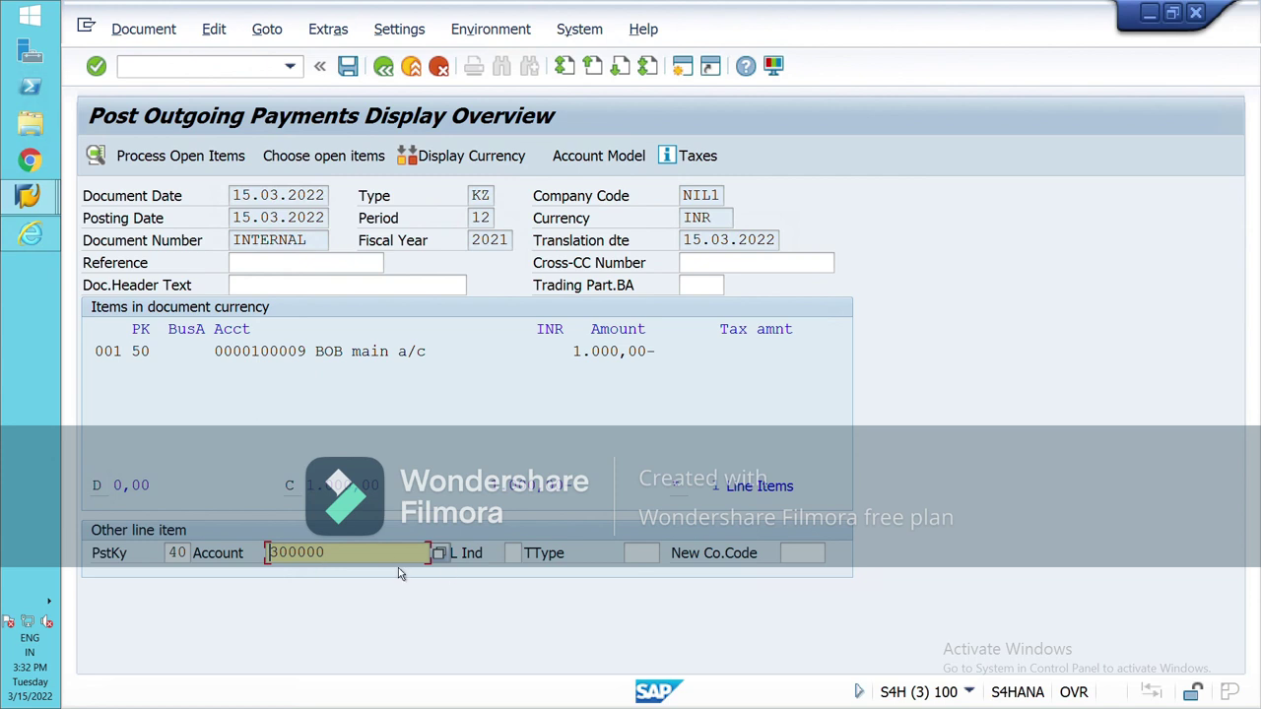
# Clear the posting key and account of the other line item and discard the payment entry
pyautogui.click(175, 553)
pyautogui.press('BackSpace')
pyautogui.press('BackSpace')
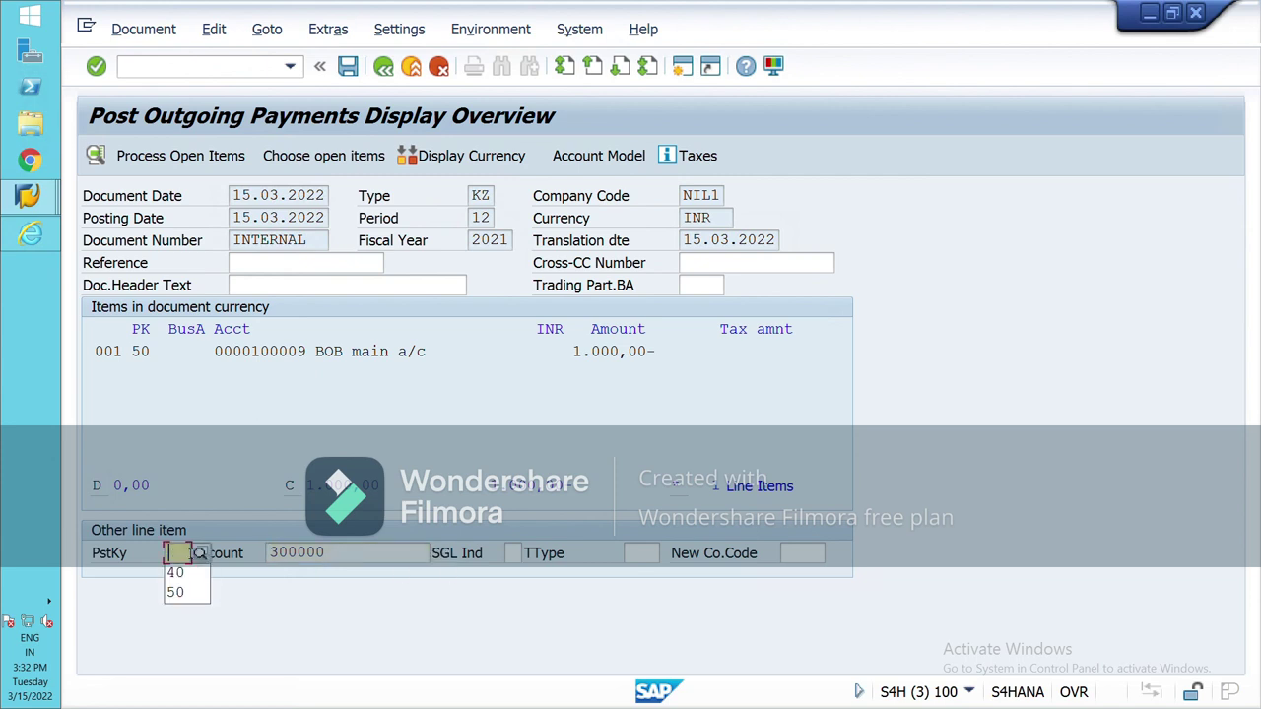
pyautogui.click(315, 553)
pyautogui.press('BackSpace')
pyautogui.press('BackSpace')
pyautogui.press('BackSpace')
pyautogui.press('BackSpace')
pyautogui.press('BackSpace')
pyautogui.press('BackSpace')
pyautogui.press('Escape')
pyautogui.press('Escape')
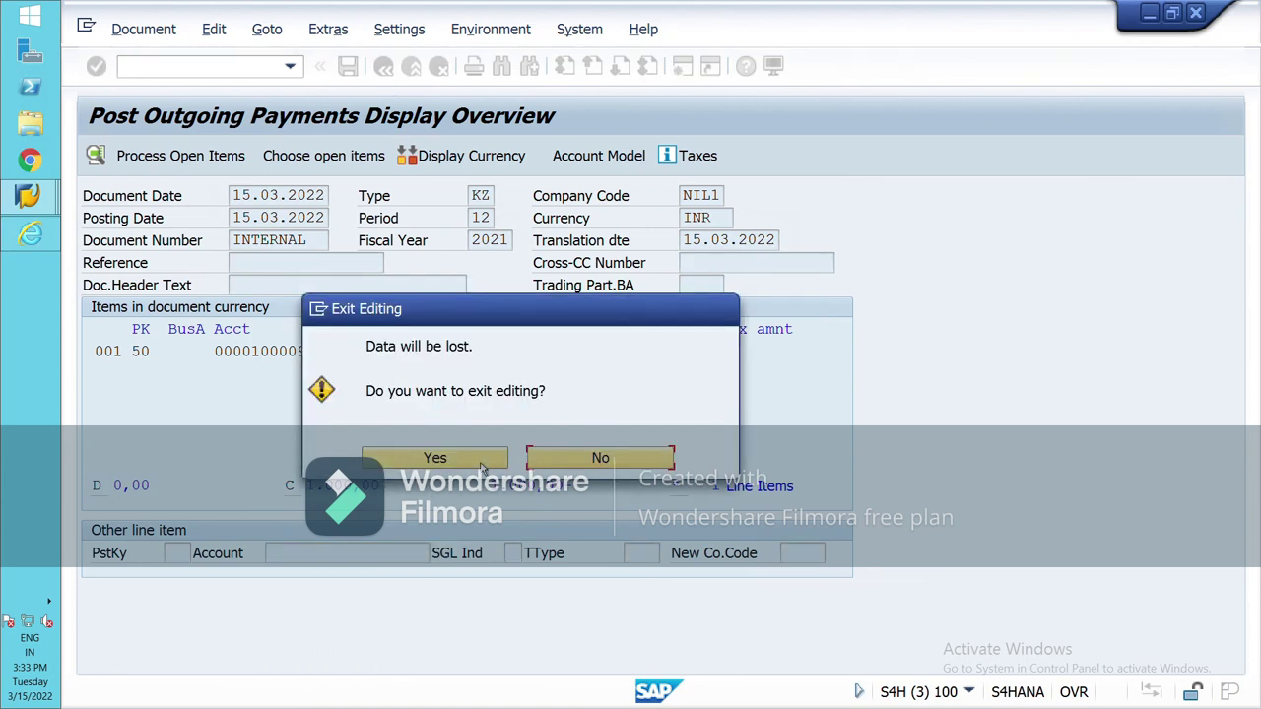
pyautogui.click(481, 461)
# Set the payment's document date to 15.03.2022 and choose BOB main a/c (100009) as the bank account
pyautogui.write('15')
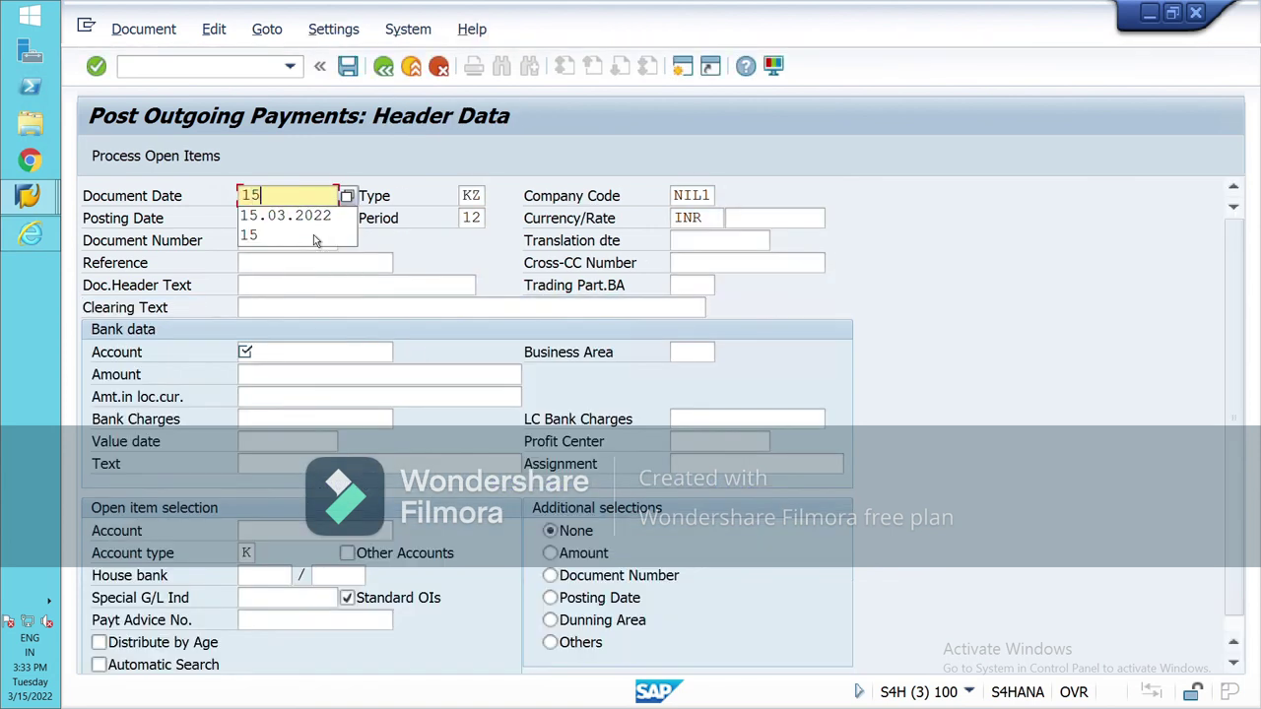
pyautogui.press('Down')
pyautogui.press('Return')
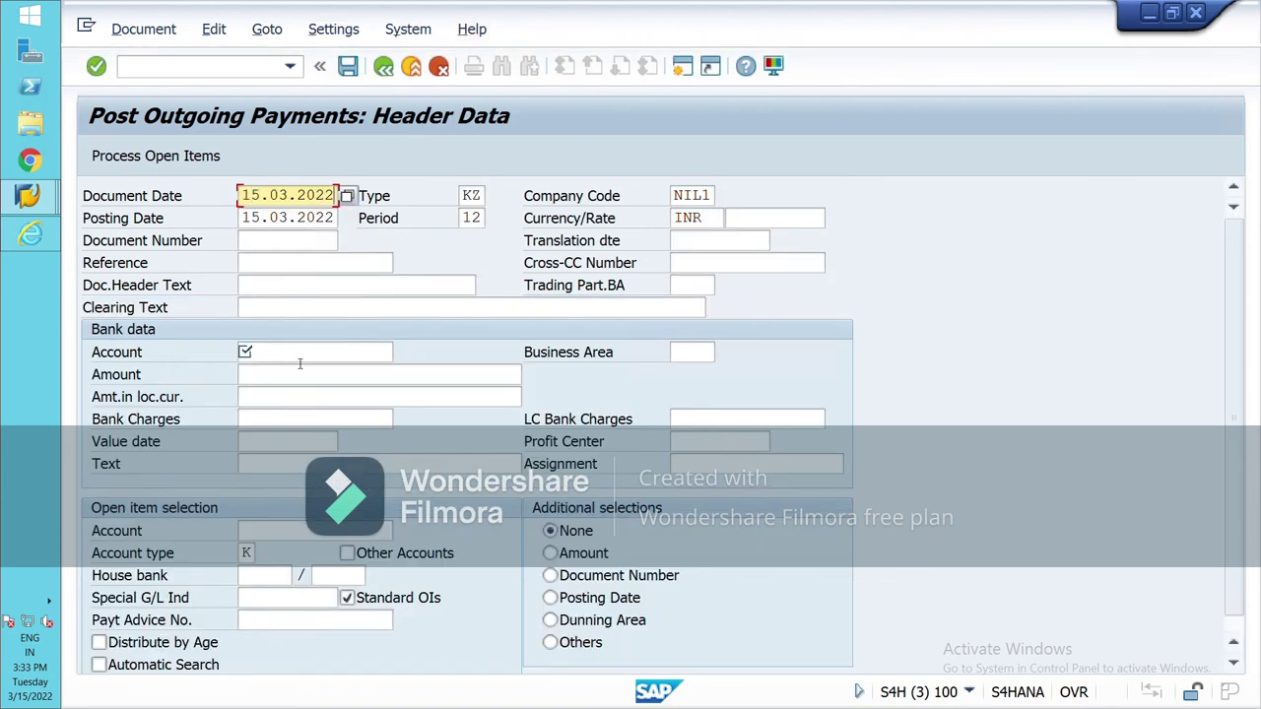
pyautogui.click(299, 358)
pyautogui.click(403, 351)
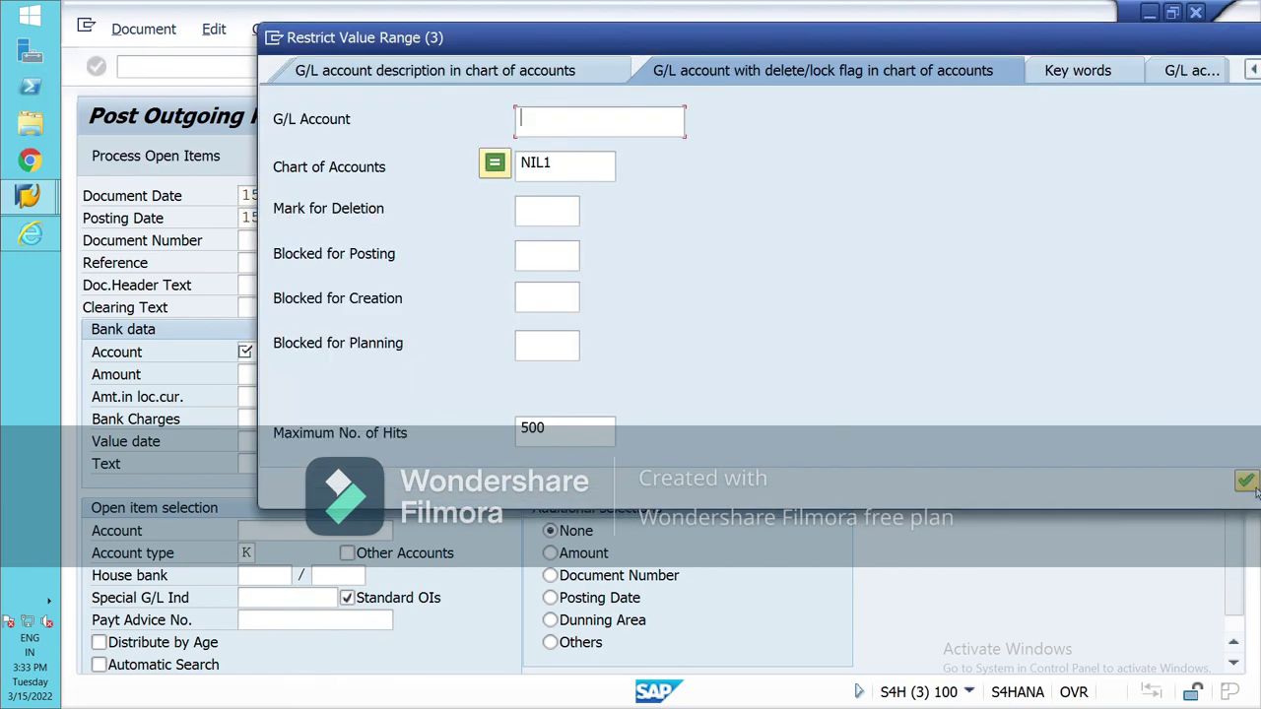
pyautogui.click(1246, 481)
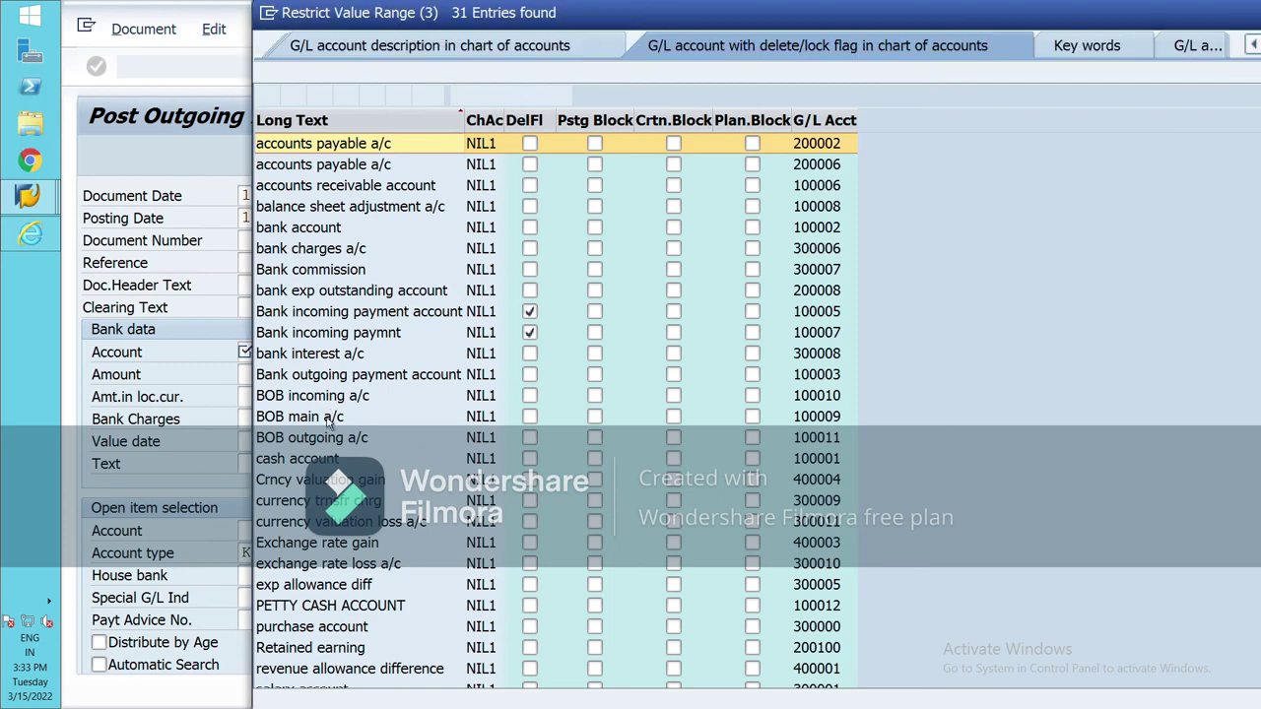
pyautogui.doubleClick(328, 419)
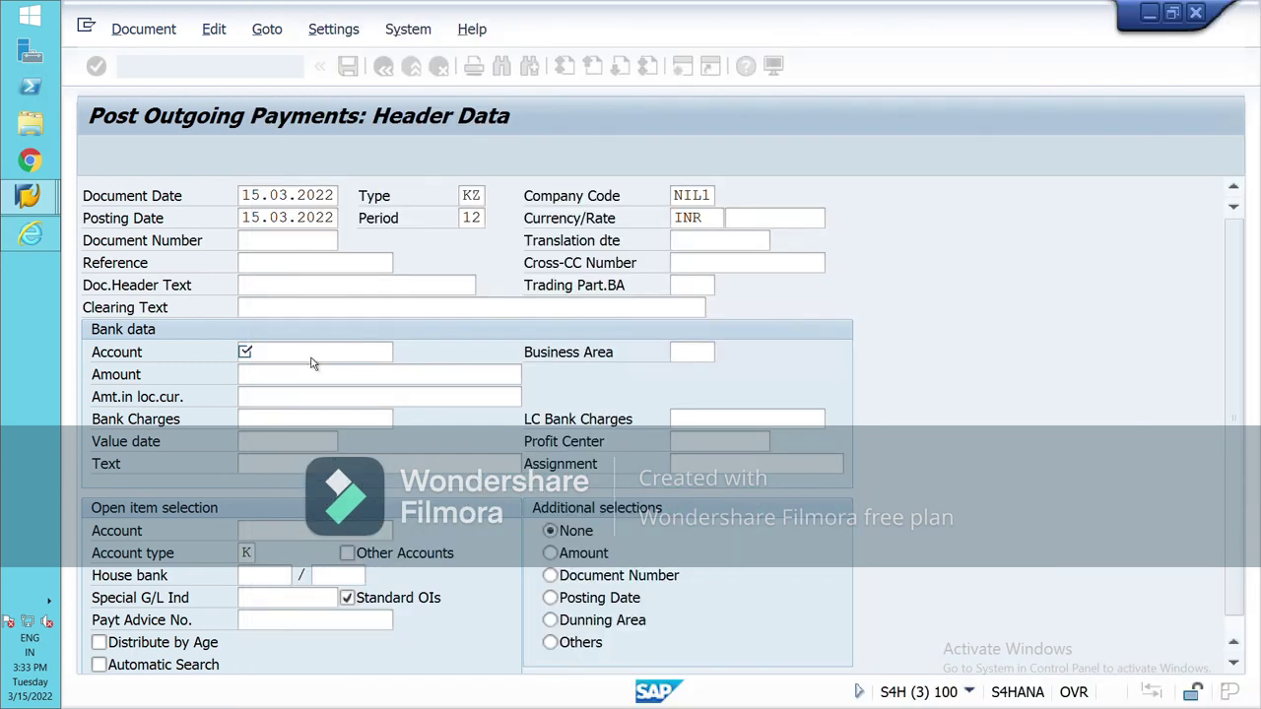
# Set the payment amount to 1000 and the value date to 15.03.2022
pyautogui.click(296, 377)
pyautogui.write('1')
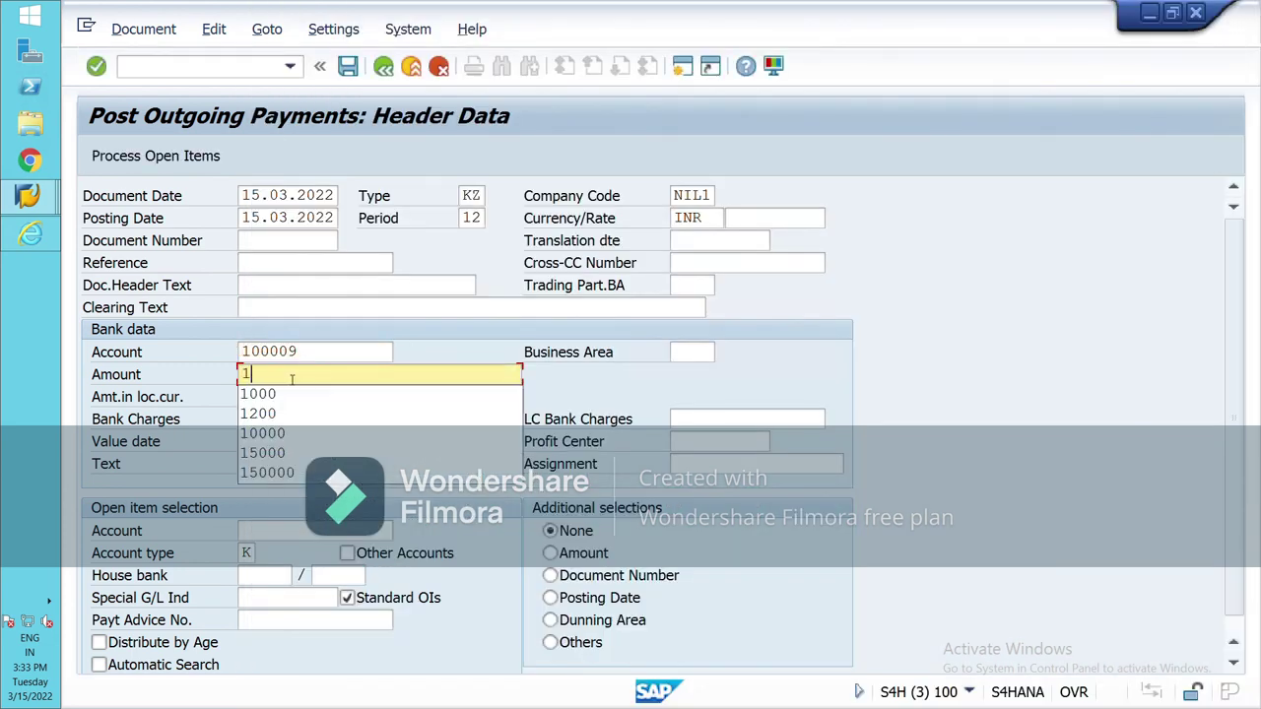
pyautogui.write('000')
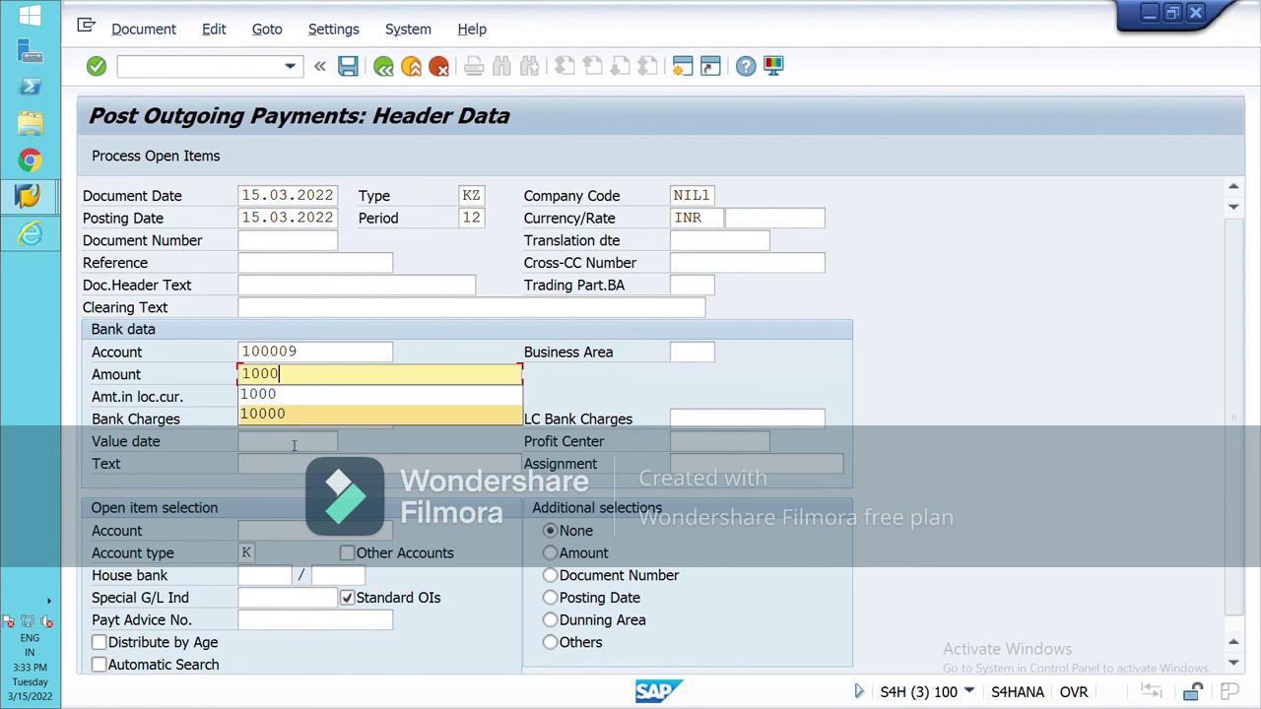
pyautogui.click(294, 442)
pyautogui.write('15')
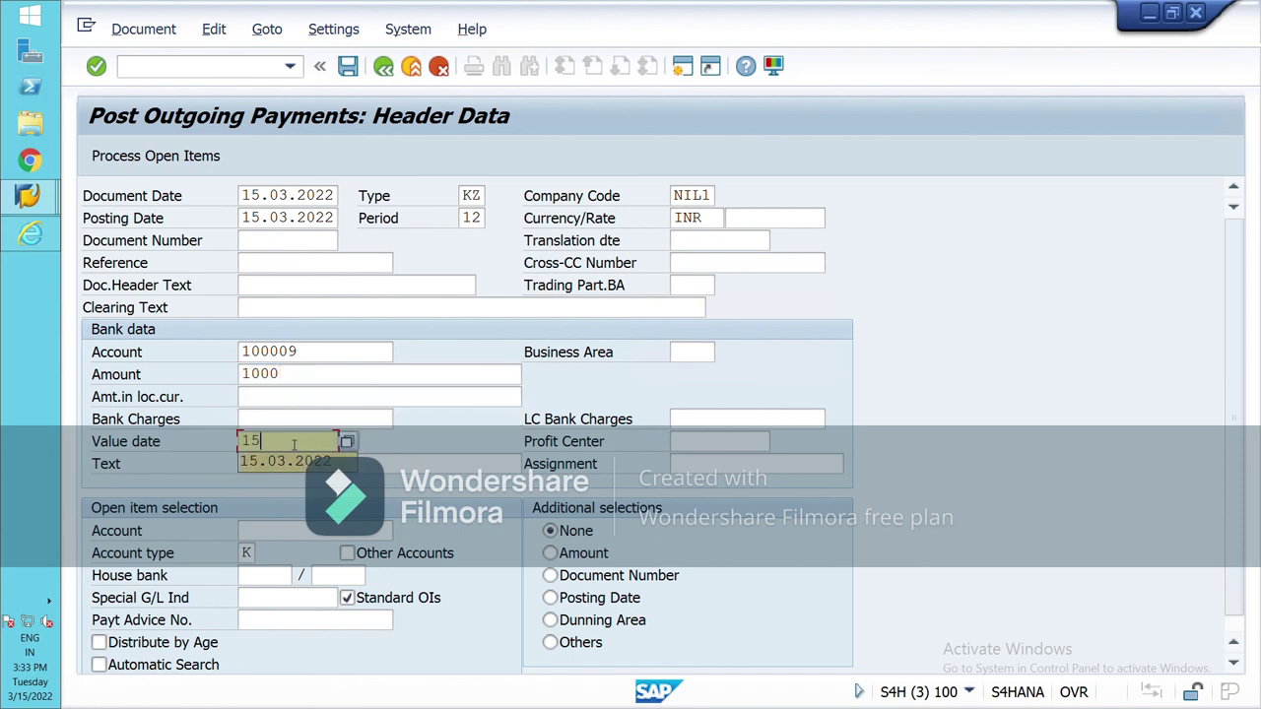
pyautogui.press('Down')
pyautogui.press('Return')
# Choose the vendor Natraj India Limited as the account for open item selection
pyautogui.click(293, 532)
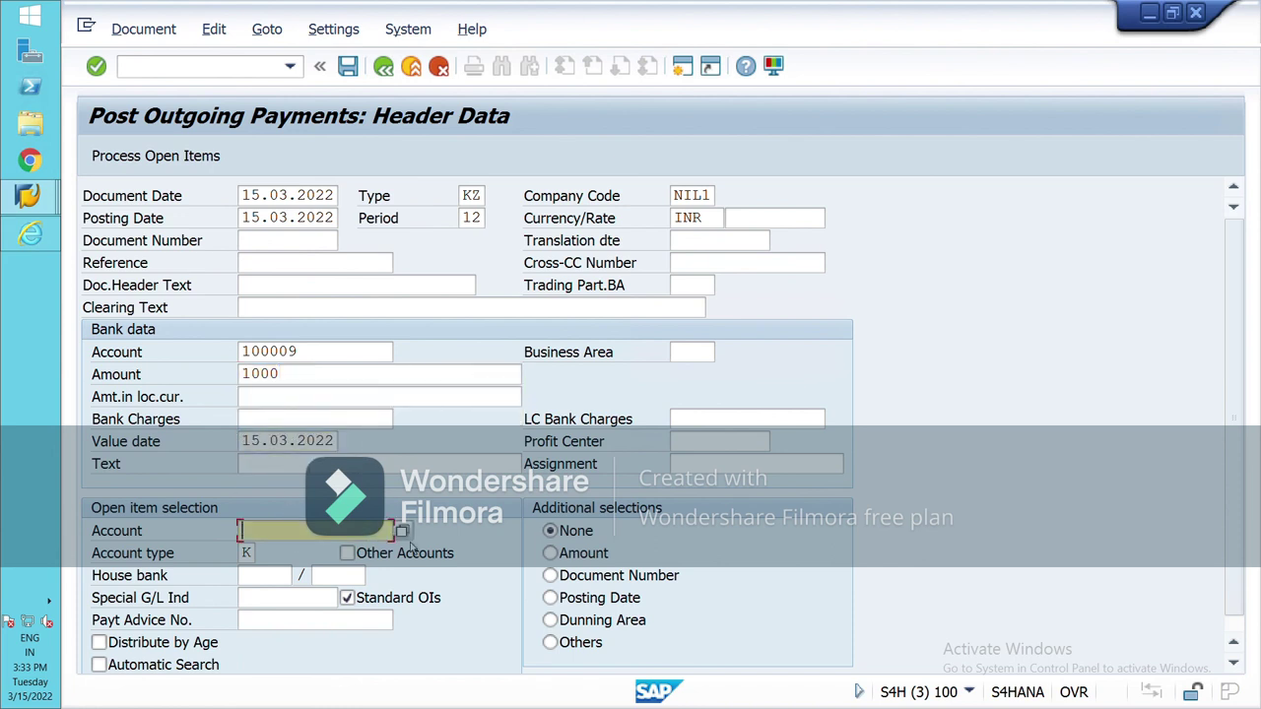
pyautogui.click(405, 533)
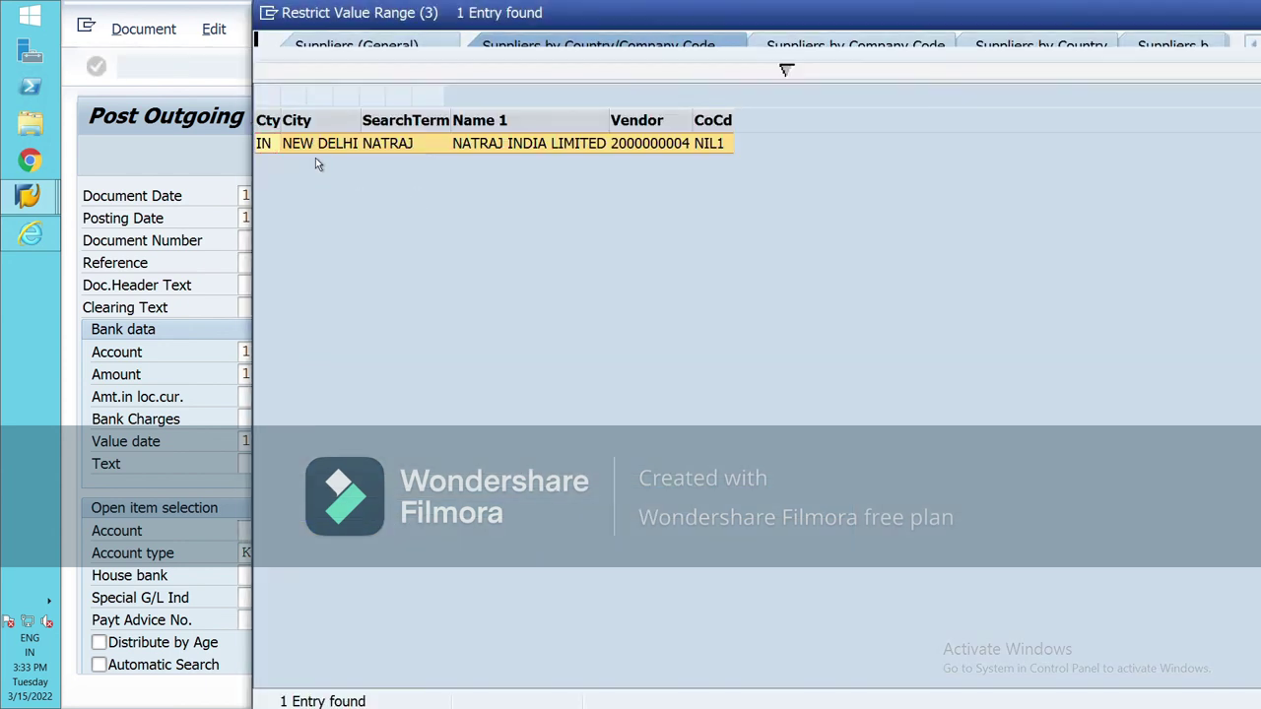
pyautogui.click(272, 99)
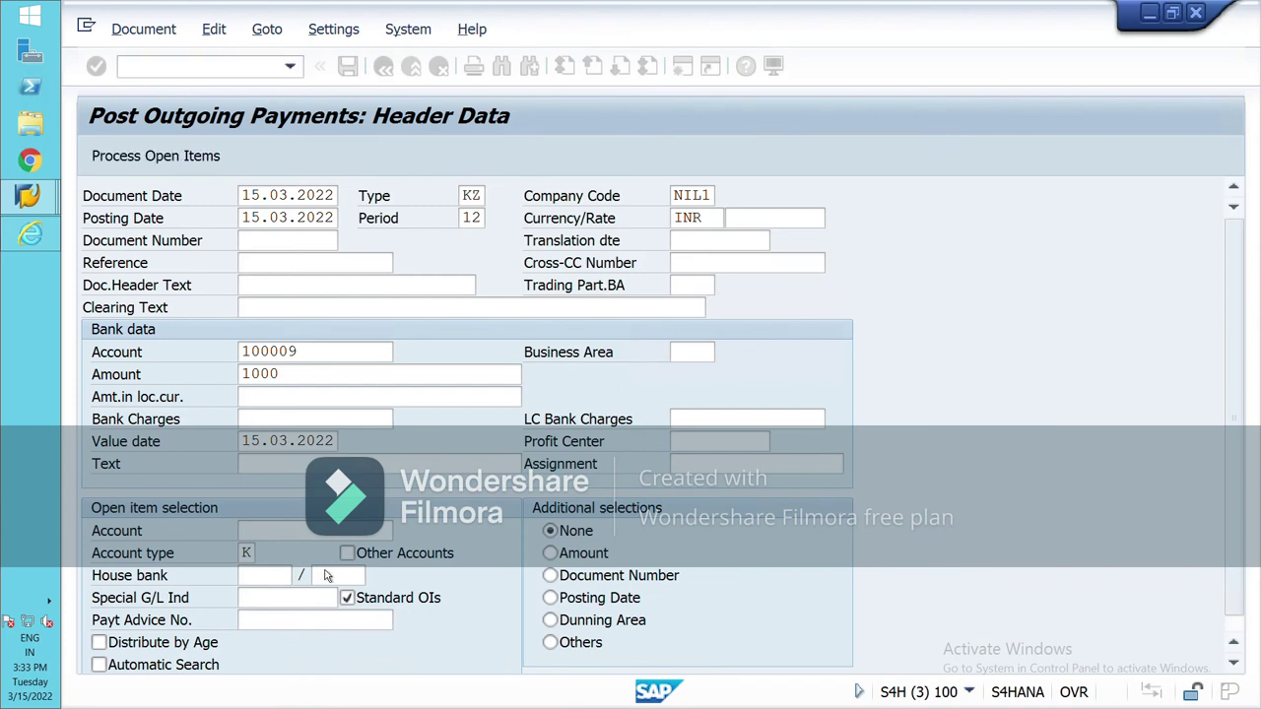
# Set the open item selection's house bank to NBOB1 and its account ID to NBOB1
pyautogui.click(286, 578)
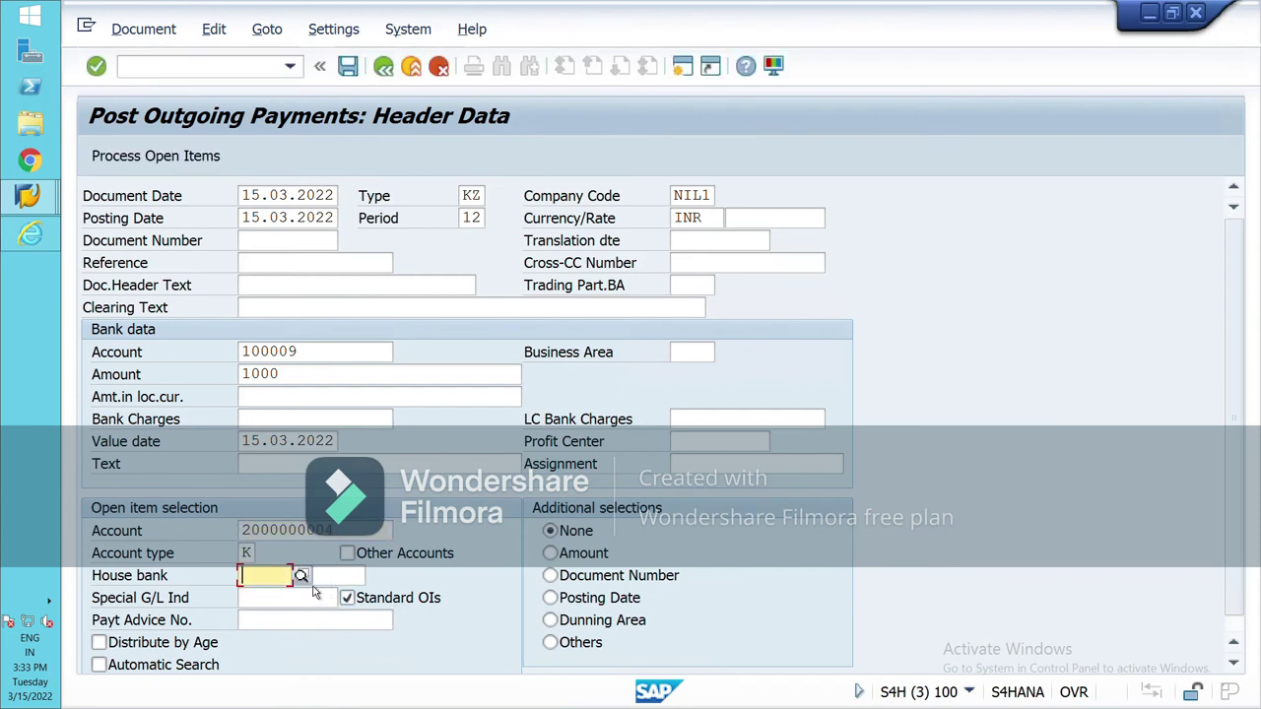
pyautogui.click(301, 576)
pyautogui.click(266, 111)
pyautogui.press('Tab')
pyautogui.click(374, 576)
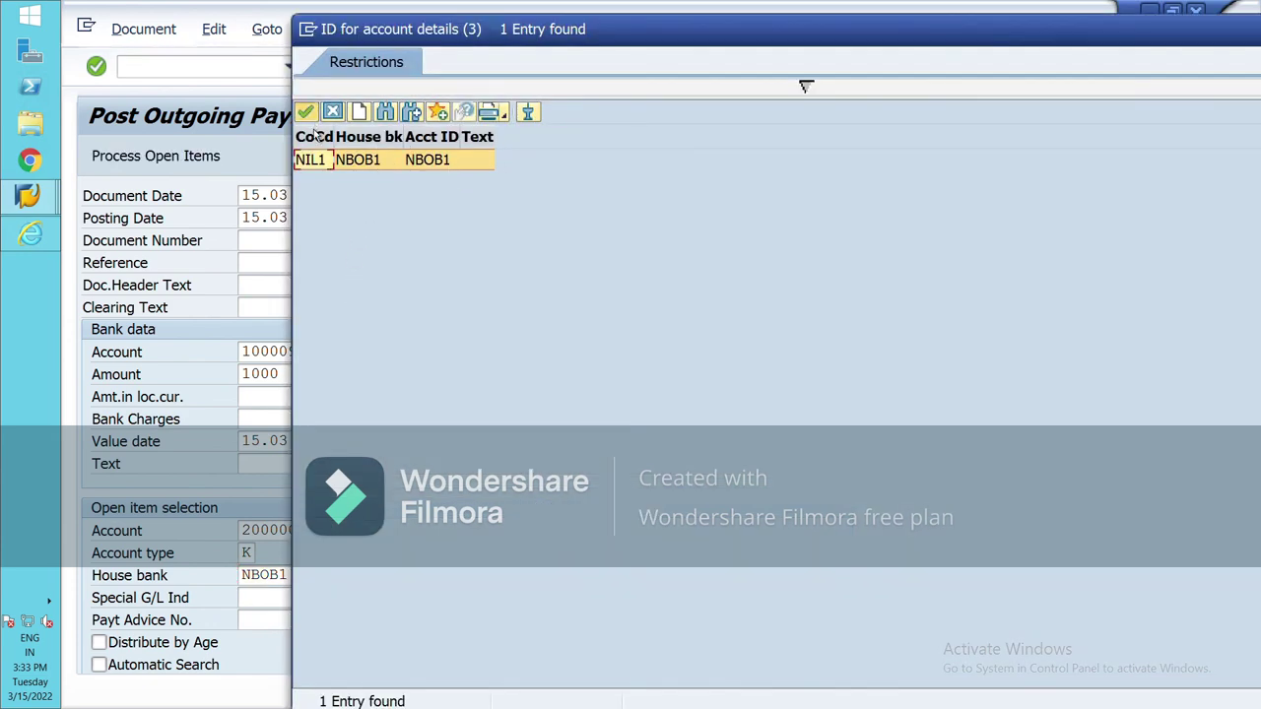
pyautogui.click(305, 111)
pyautogui.scroll(-1, 464, 603)
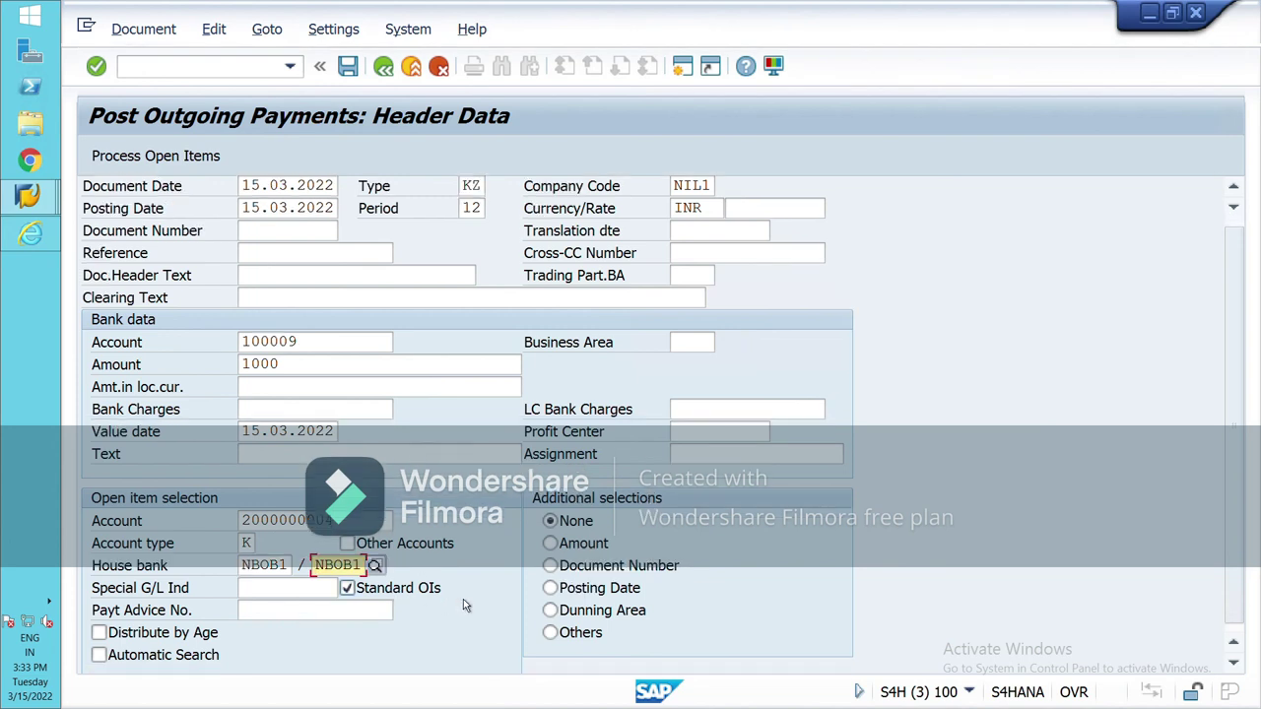
pyautogui.scroll(1, 463, 599)
# Assign the vendor's open invoice of 1.000,00 to the payment, post it, and exit the payment transaction
pyautogui.press('Return')
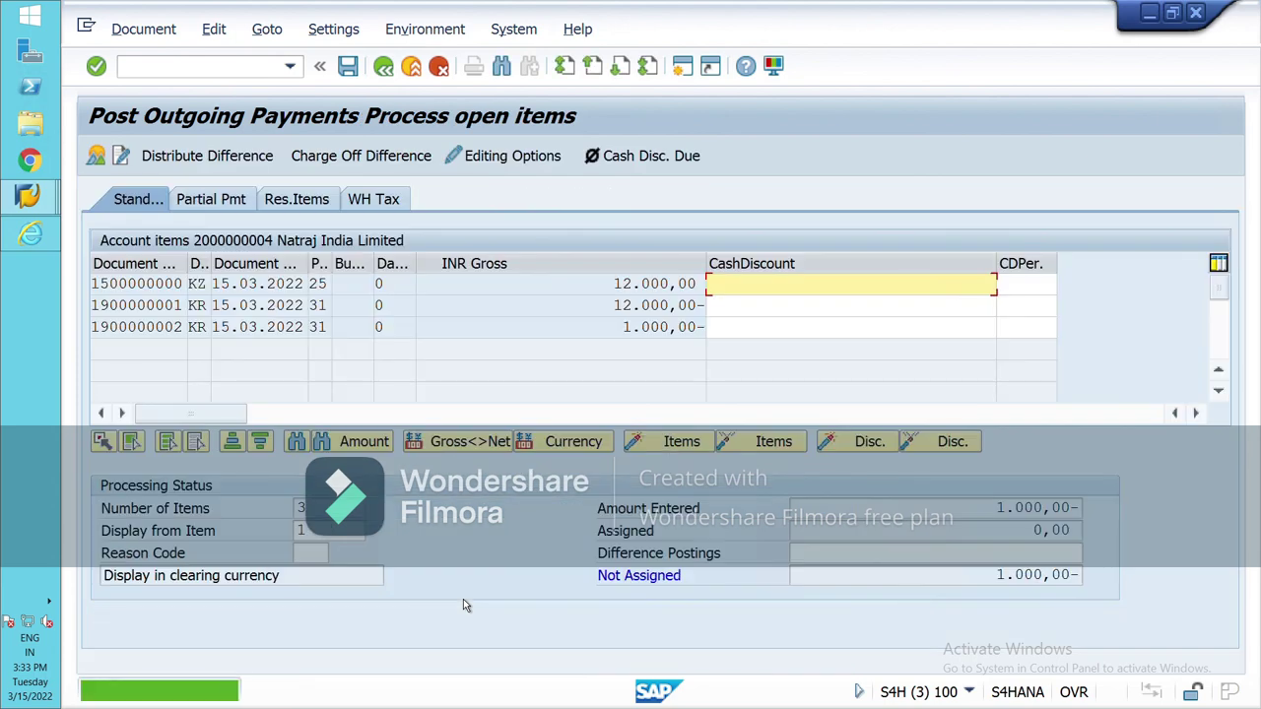
pyautogui.doubleClick(657, 333)
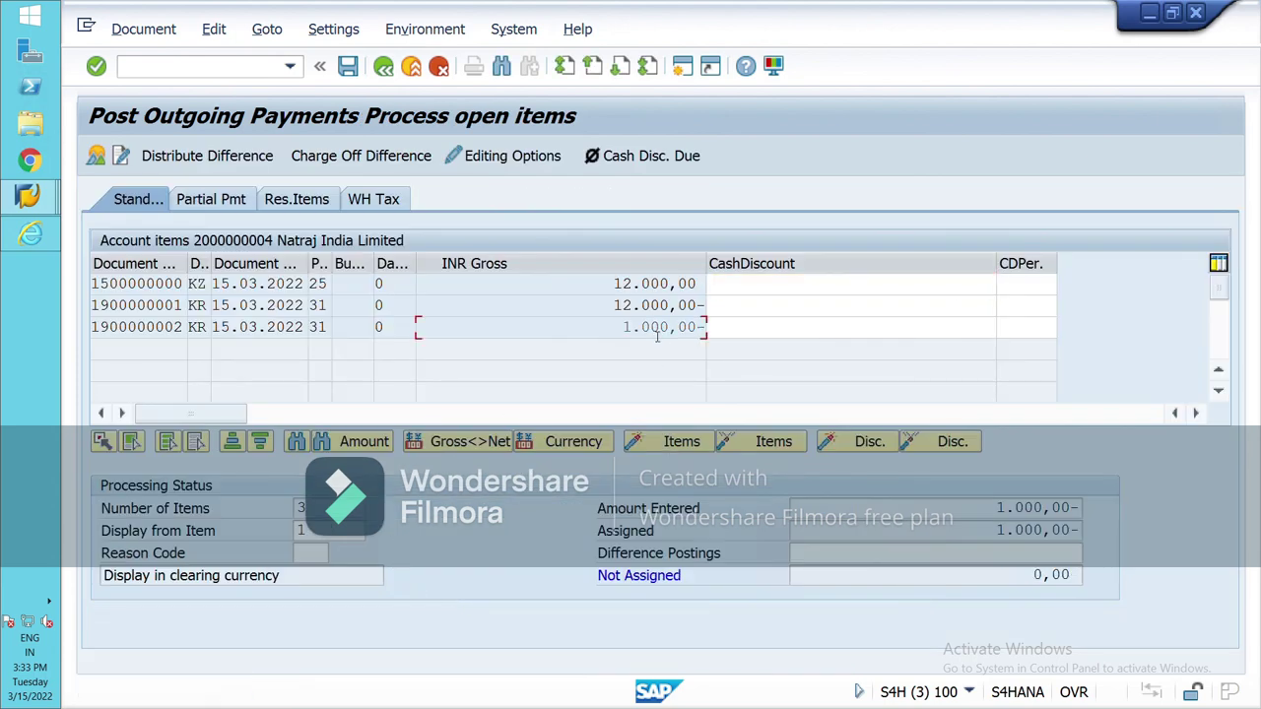
pyautogui.click(355, 87)
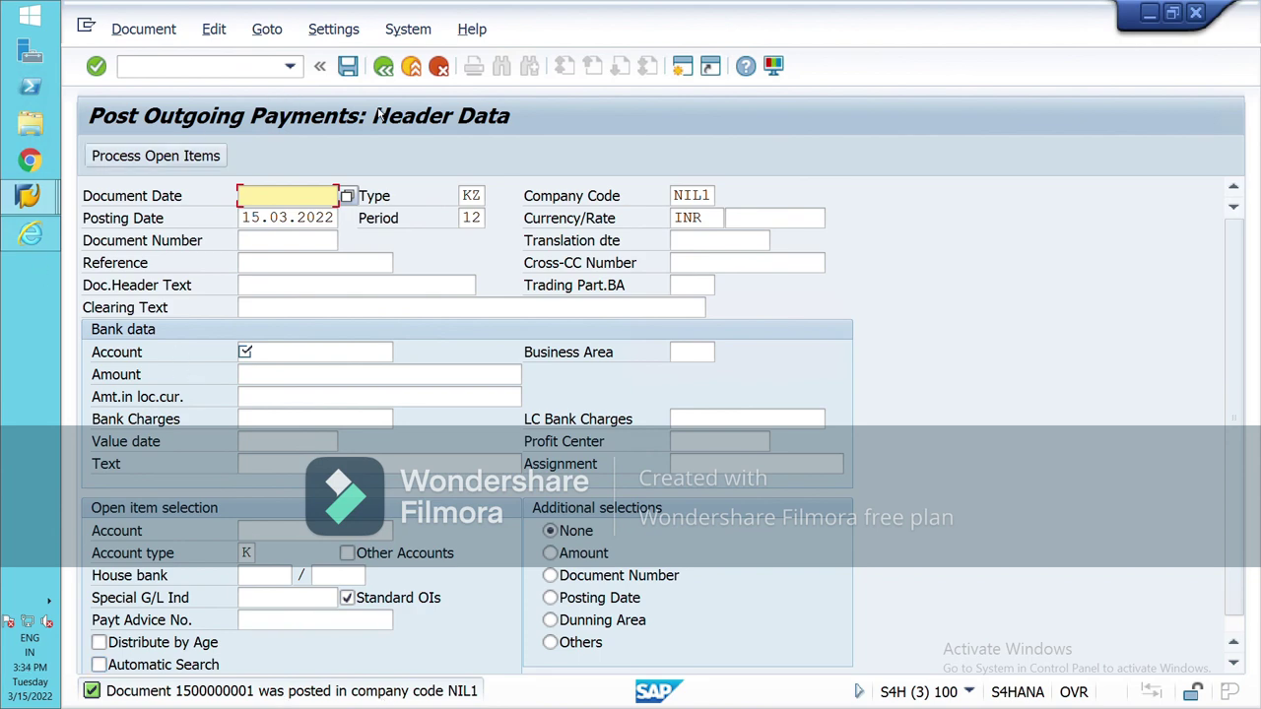
pyautogui.click(416, 77)
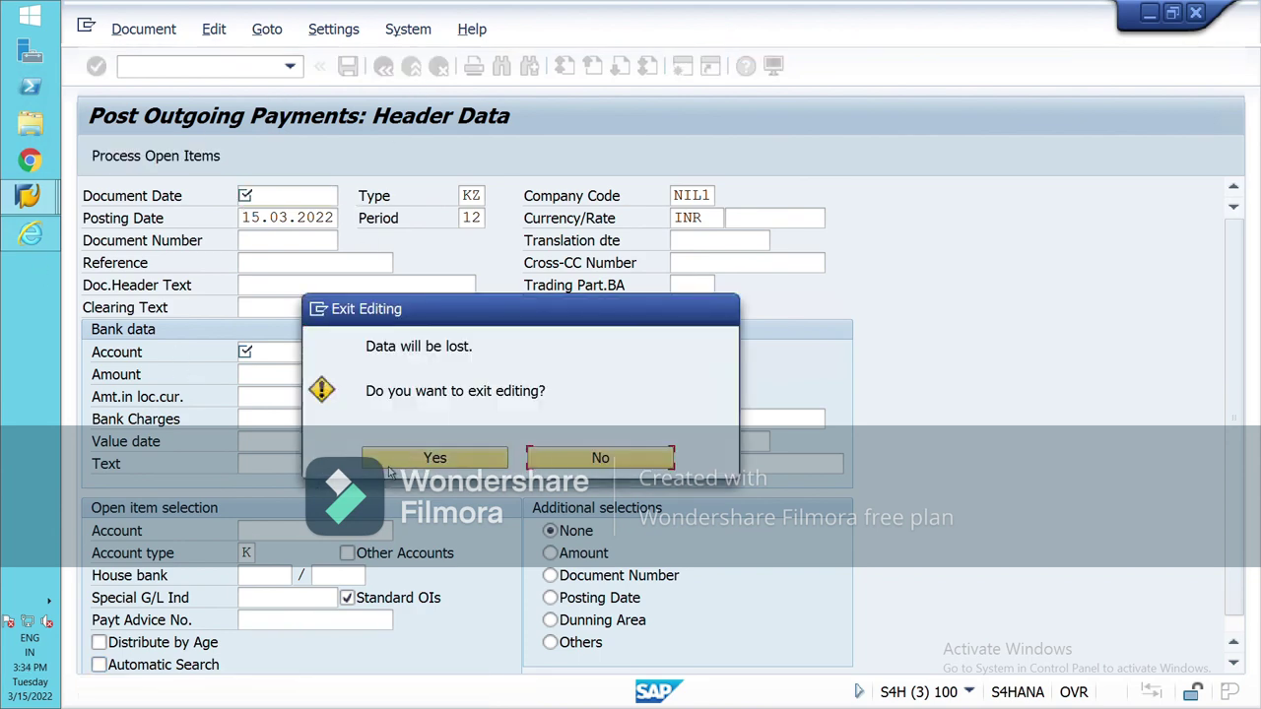
pyautogui.click(430, 456)
# Open the vendor line item display FBL1N and list the Natraj vendor's cleared items in company code NIL1
pyautogui.click(195, 71)
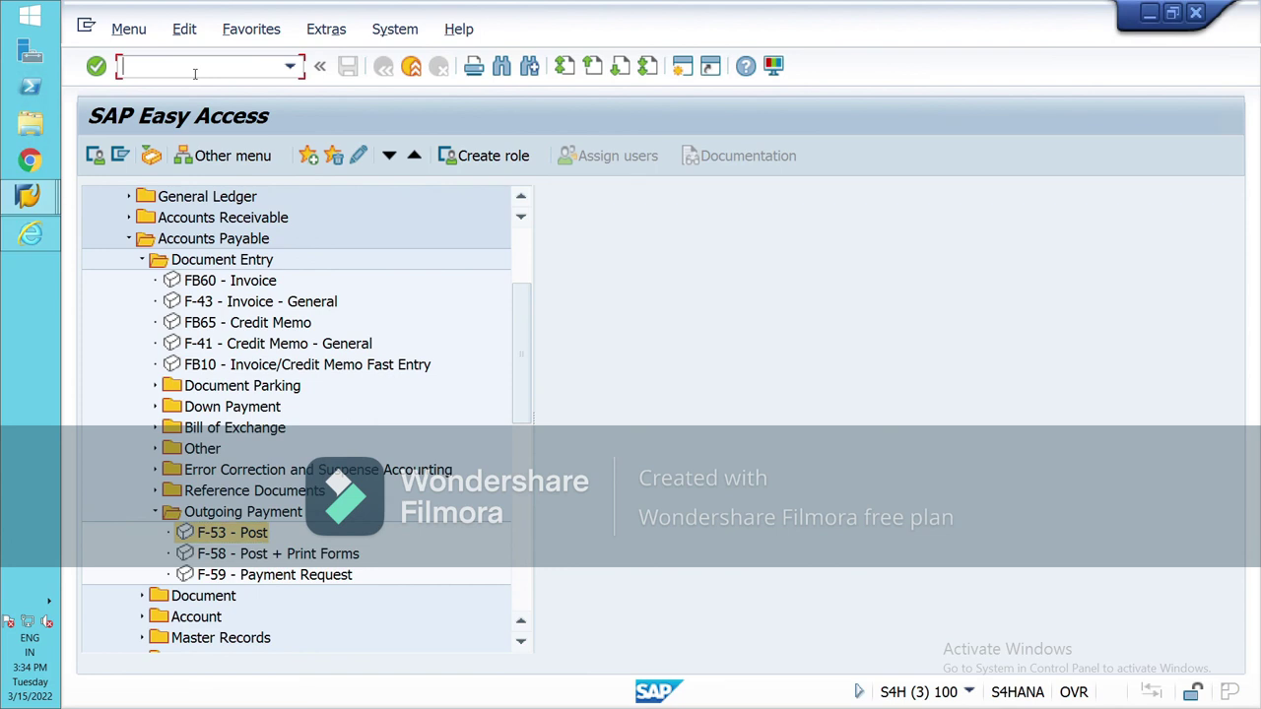
pyautogui.write('FBL1N')
pyautogui.press('Return')
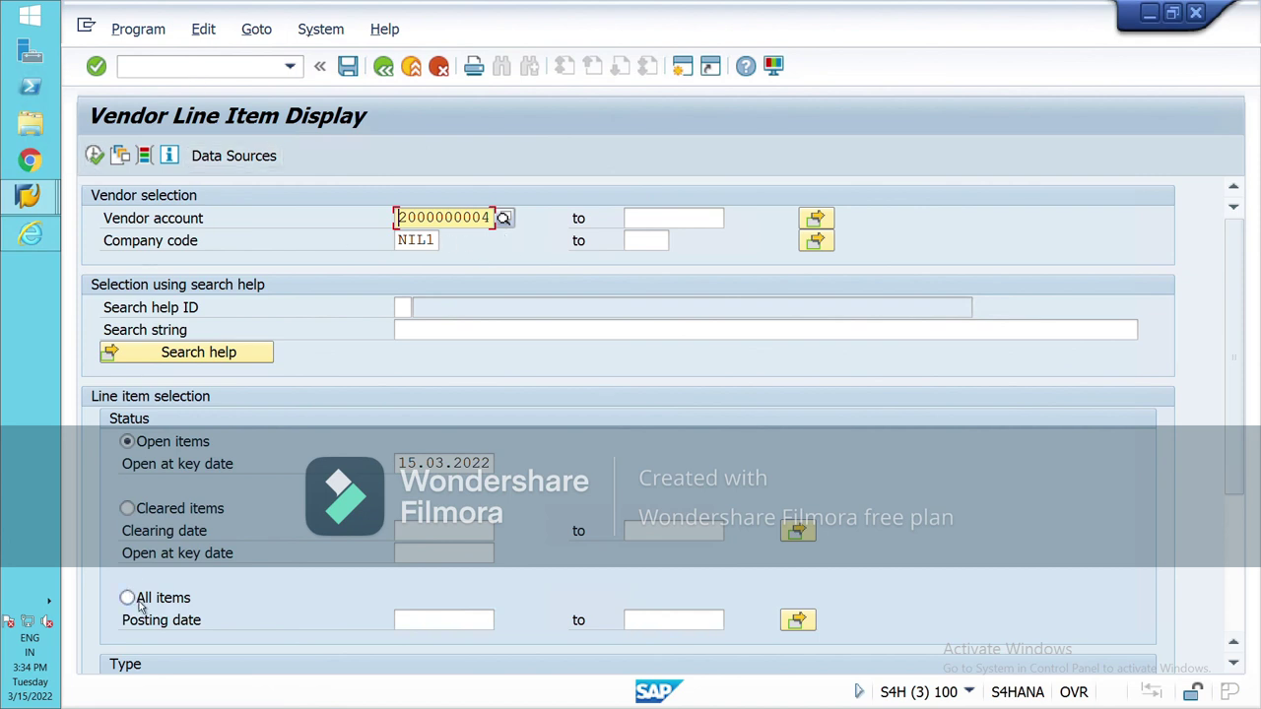
pyautogui.click(139, 520)
pyautogui.click(95, 155)
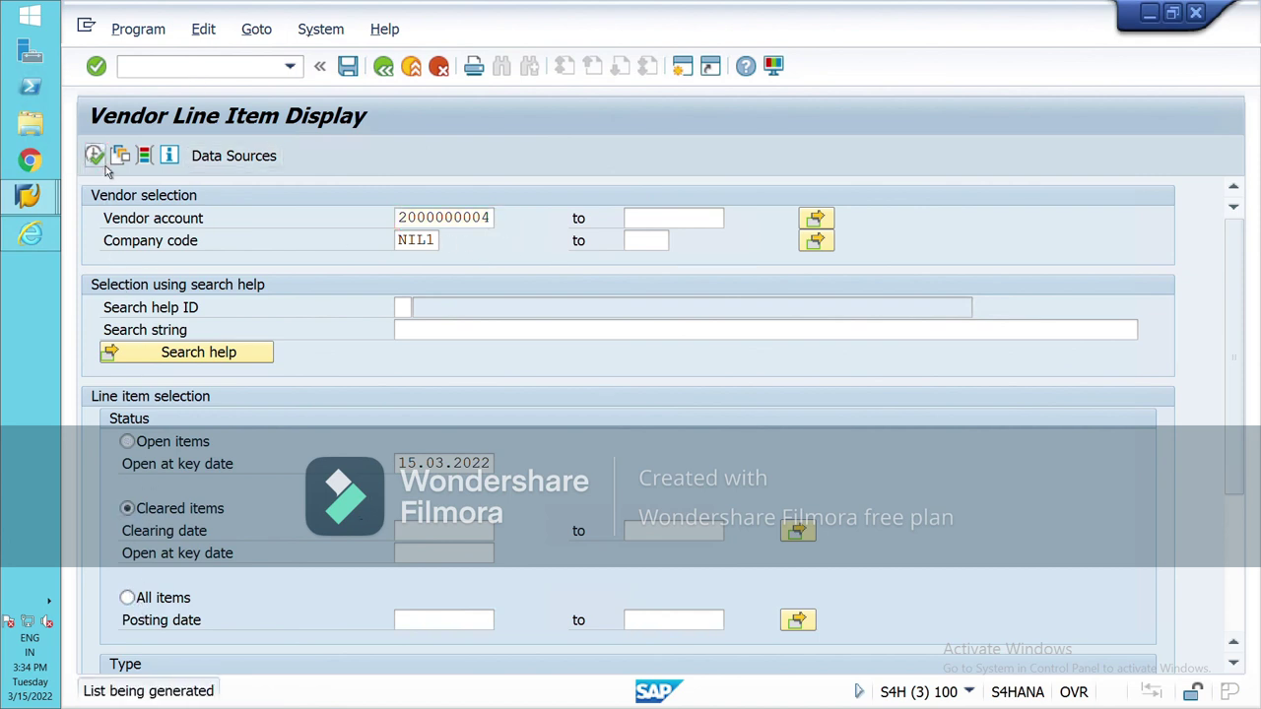